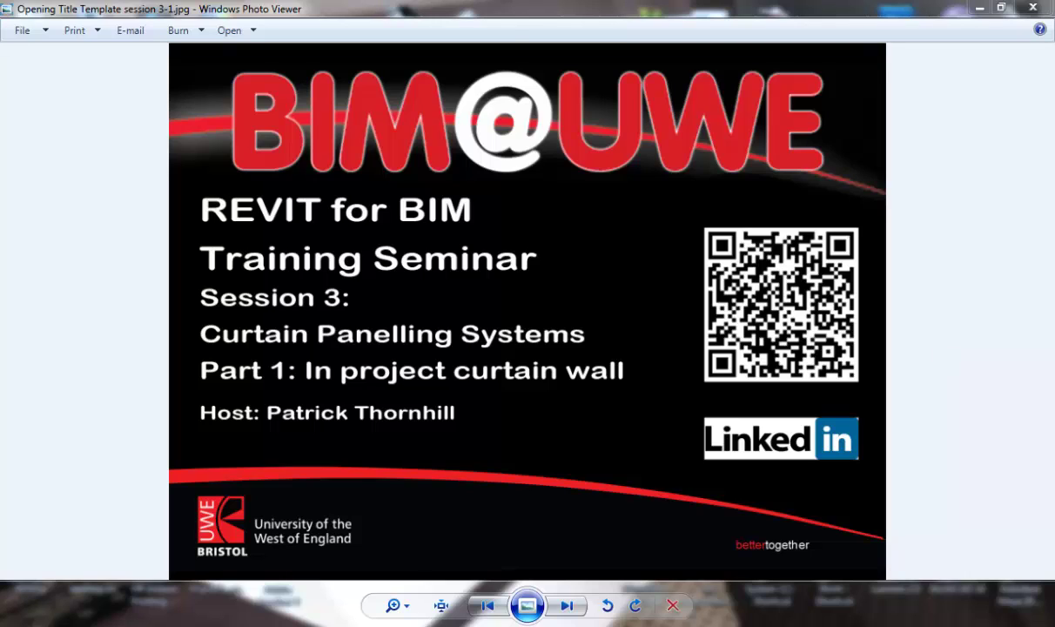
Close the title image, switch to Revit, and enlarge the Level 0 plan's drawing area by narrowing the Project Browser and Properties palettes.
{"action": "key", "text": "alt+F4"}
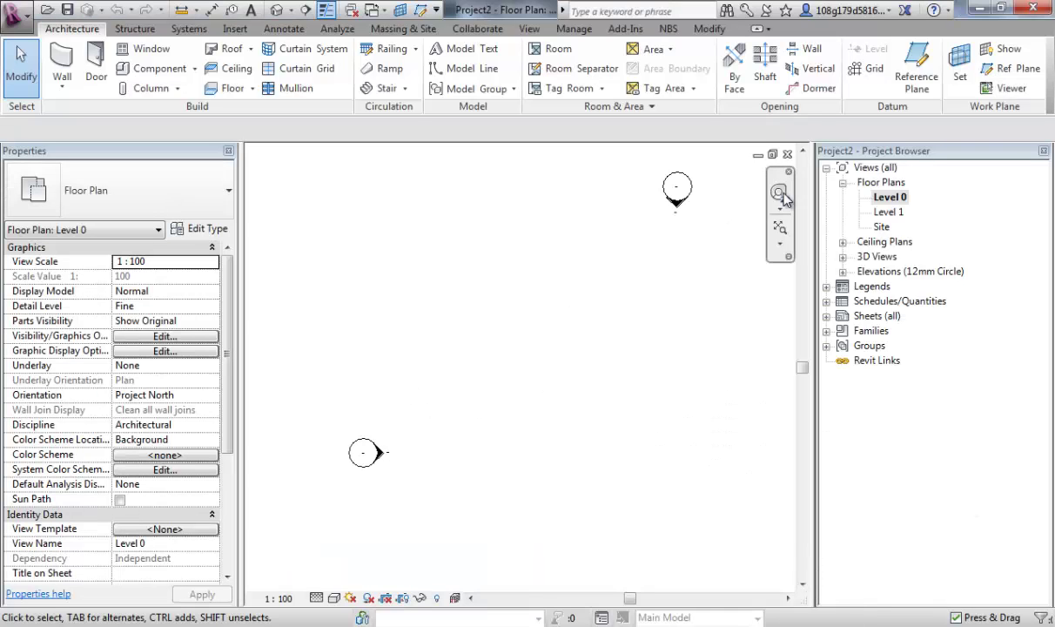
{"action": "scroll", "coordinate": [629, 391], "scroll_direction": "down", "scroll_amount": 2}
{"action": "middle_click_drag", "start_coordinate": [601, 377], "coordinate": [504, 331]}
{"action": "scroll", "coordinate": [497, 363], "scroll_direction": "down", "scroll_amount": 1}
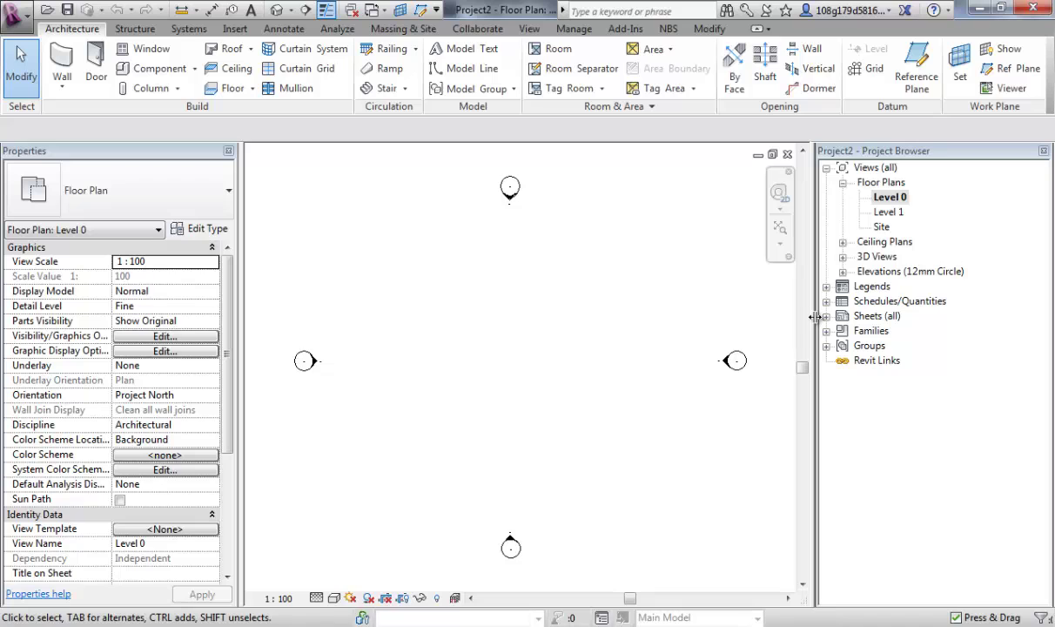
{"action": "left_click_drag", "start_coordinate": [814, 317], "coordinate": [884, 317]}
{"action": "mouse_move", "coordinate": [635, 381]}
{"action": "middle_mouse_down"}
{"action": "mouse_move", "coordinate": [608, 374]}
{"action": "mouse_move", "coordinate": [626, 374]}
{"action": "middle_mouse_up"}
{"action": "left_click_drag", "start_coordinate": [242, 331], "coordinate": [209, 332]}
{"action": "mouse_move", "coordinate": [521, 346]}
{"action": "middle_mouse_down"}
{"action": "mouse_move", "coordinate": [520, 358]}
{"action": "mouse_move", "coordinate": [522, 347]}
{"action": "middle_mouse_up"}
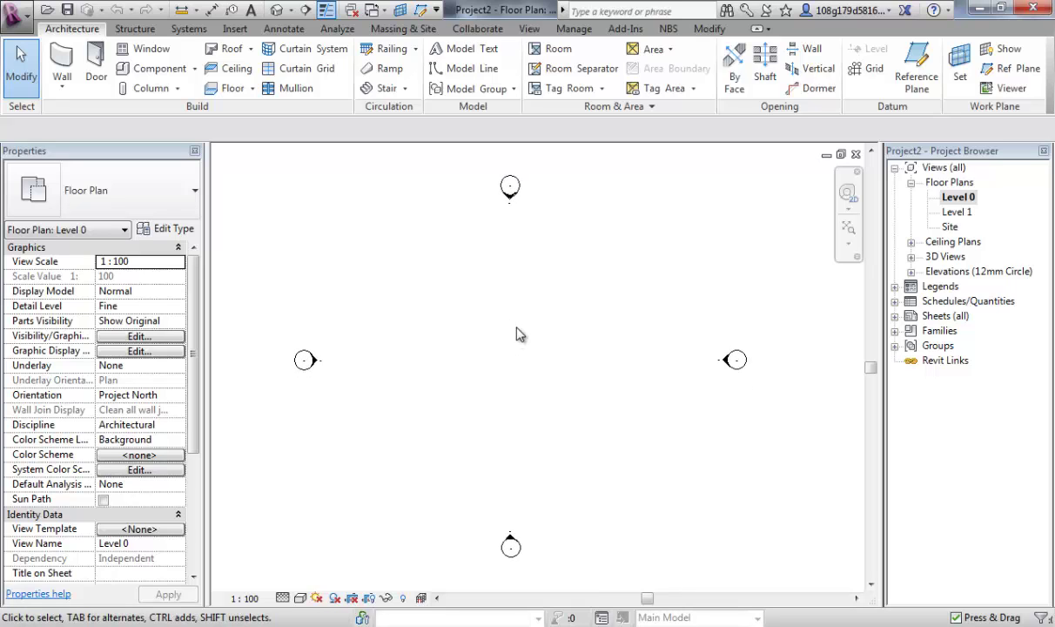
{"action": "middle_click_drag", "start_coordinate": [468, 338], "coordinate": [477, 340]}
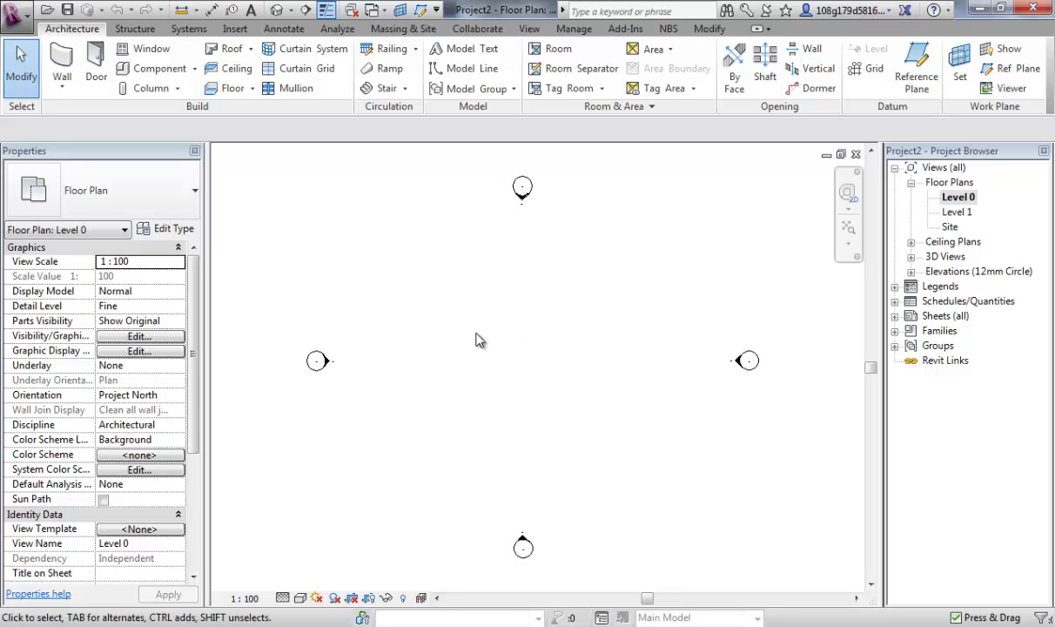
Draw a straight horizontal wall of type Curtain Wall, about 13600 mm long, in the middle of the Level 0 plan.
{"action": "left_click", "coordinate": [63, 63]}
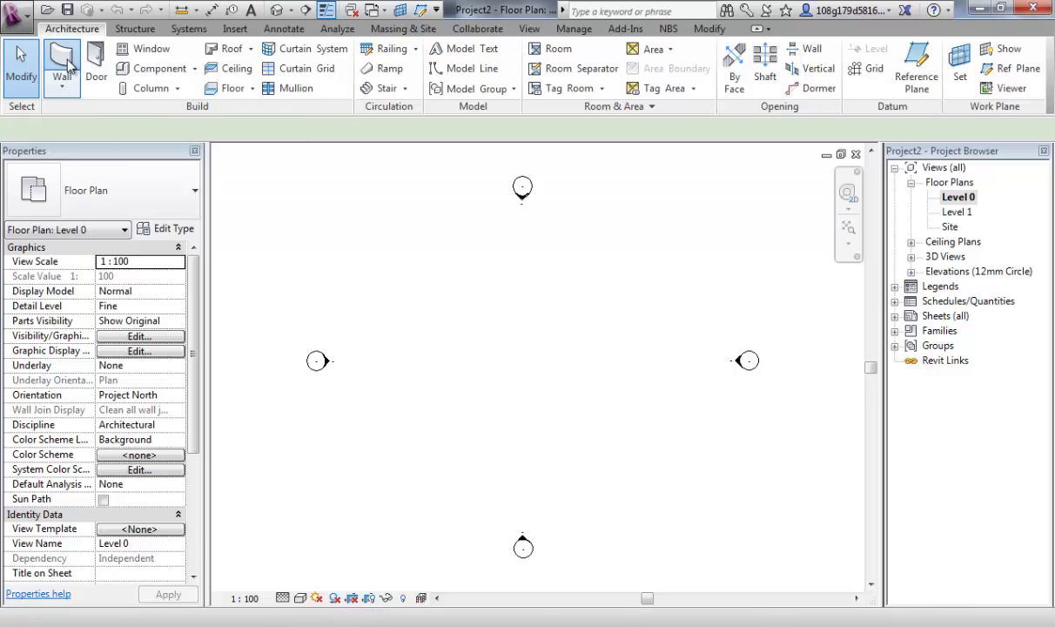
{"action": "left_click", "coordinate": [190, 199]}
{"action": "left_click_drag", "start_coordinate": [210, 370], "coordinate": [216, 483]}
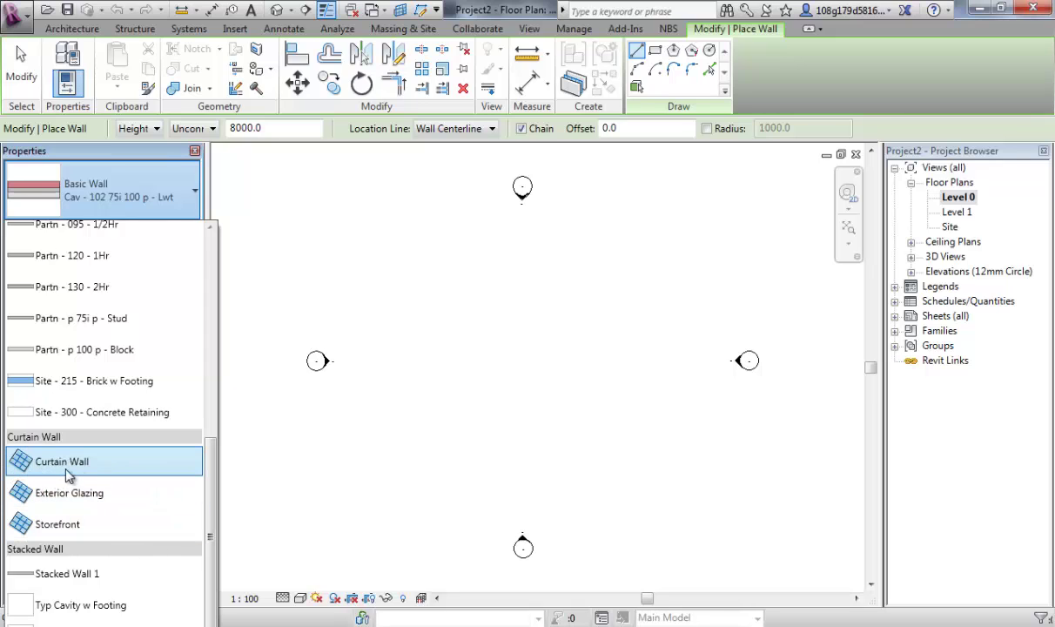
{"action": "mouse_move", "coordinate": [63, 470]}
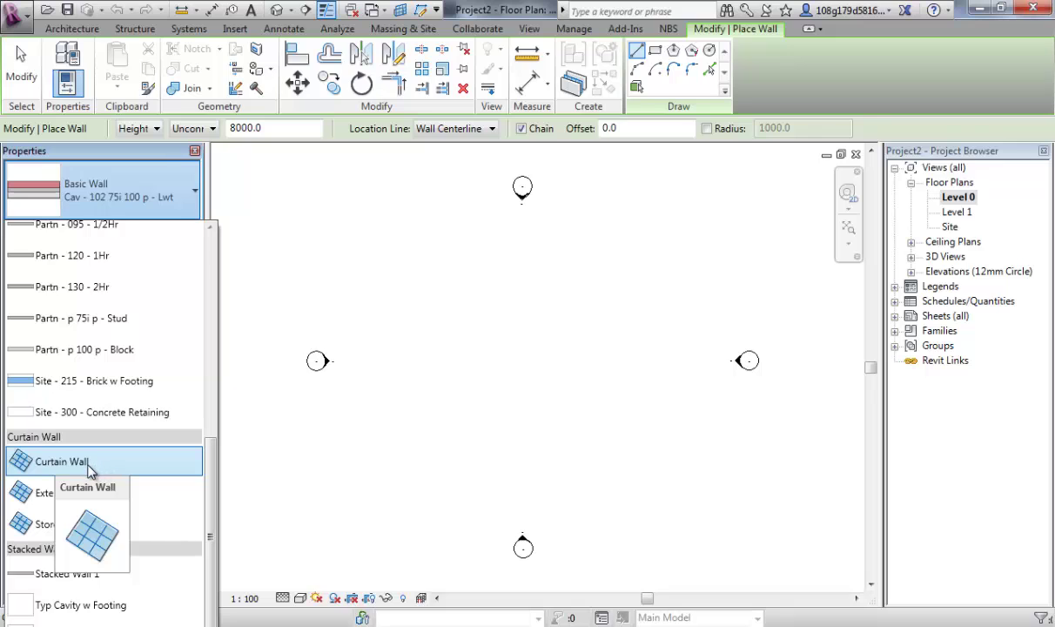
{"action": "mouse_move", "coordinate": [72, 494]}
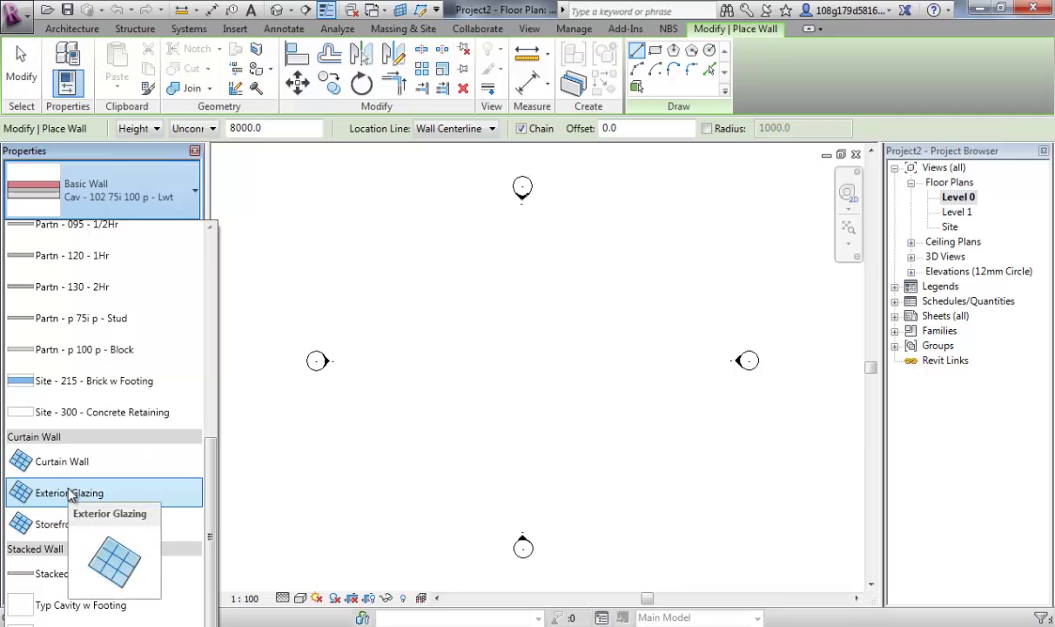
{"action": "mouse_move", "coordinate": [71, 533]}
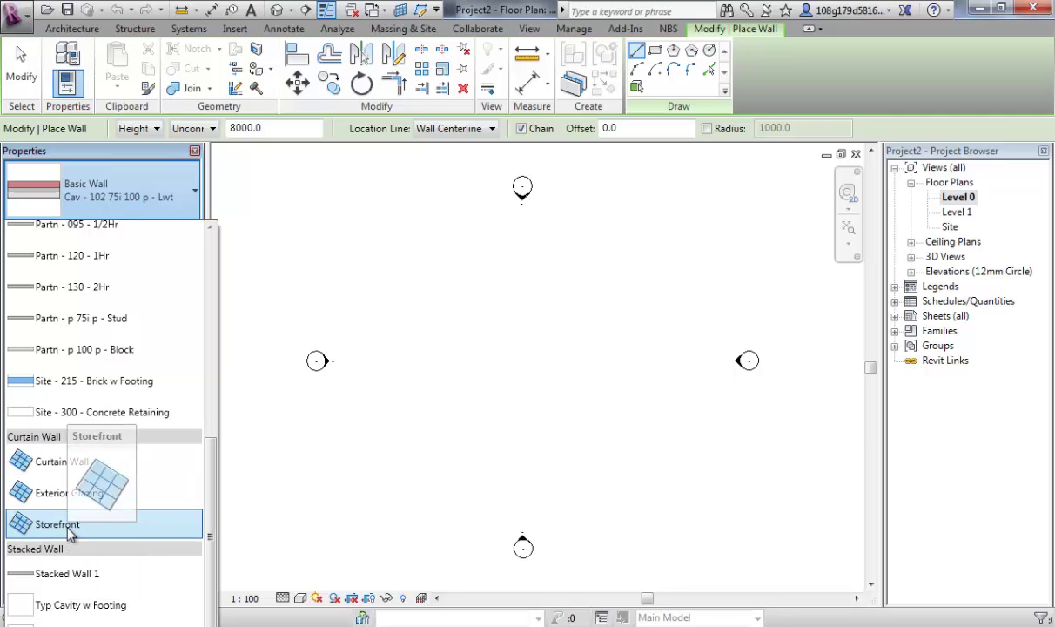
{"action": "left_click", "coordinate": [67, 466]}
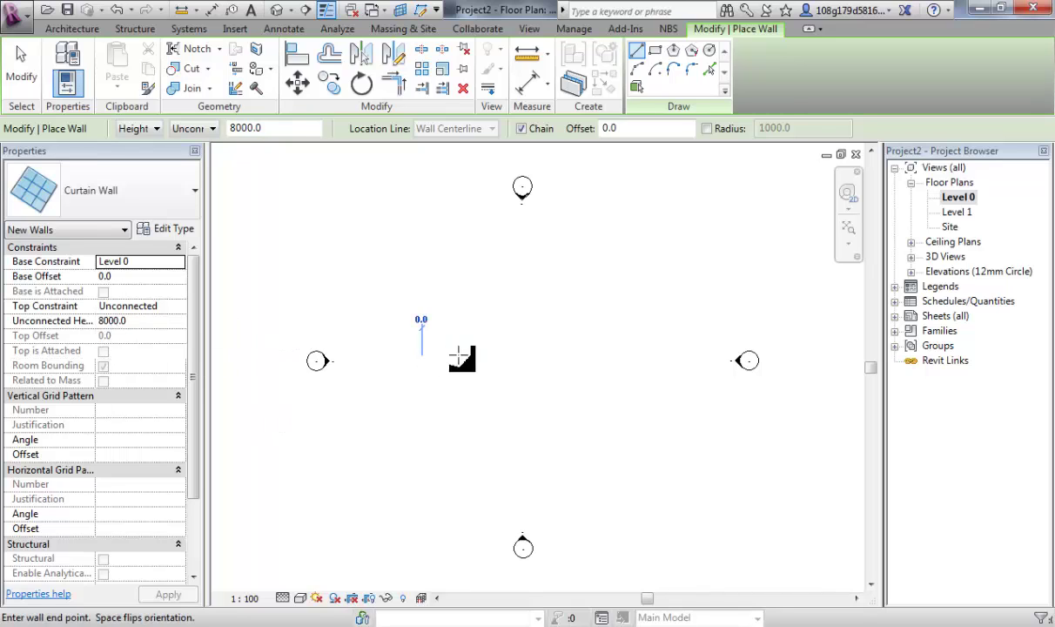
{"action": "left_click", "coordinate": [421, 356]}
{"action": "left_click", "coordinate": [639, 356]}
{"action": "key", "text": "Escape"}
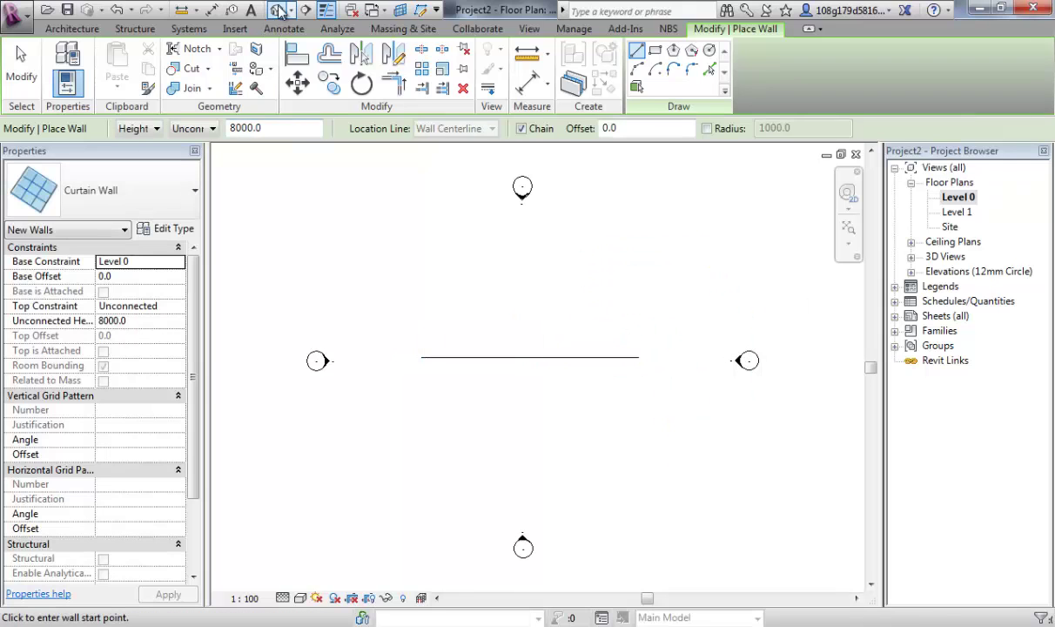
Open the default 3D view, orbit around the curtain wall to see it obliquely from its back, and end wall placement.
{"action": "left_click", "coordinate": [277, 10]}
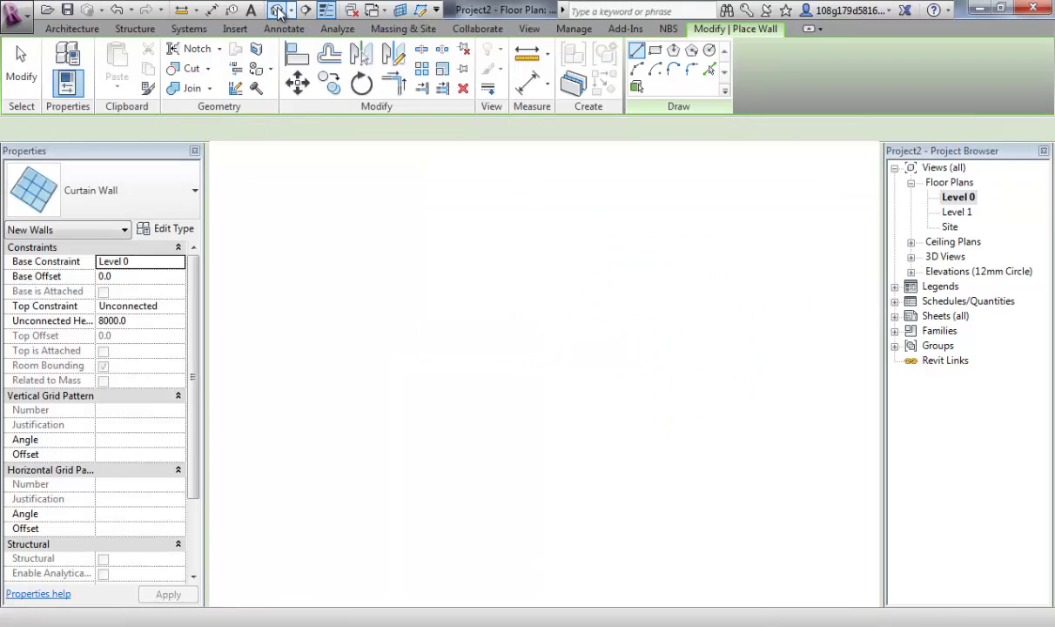
{"action": "scroll", "coordinate": [494, 274], "scroll_direction": "down", "scroll_amount": 3}
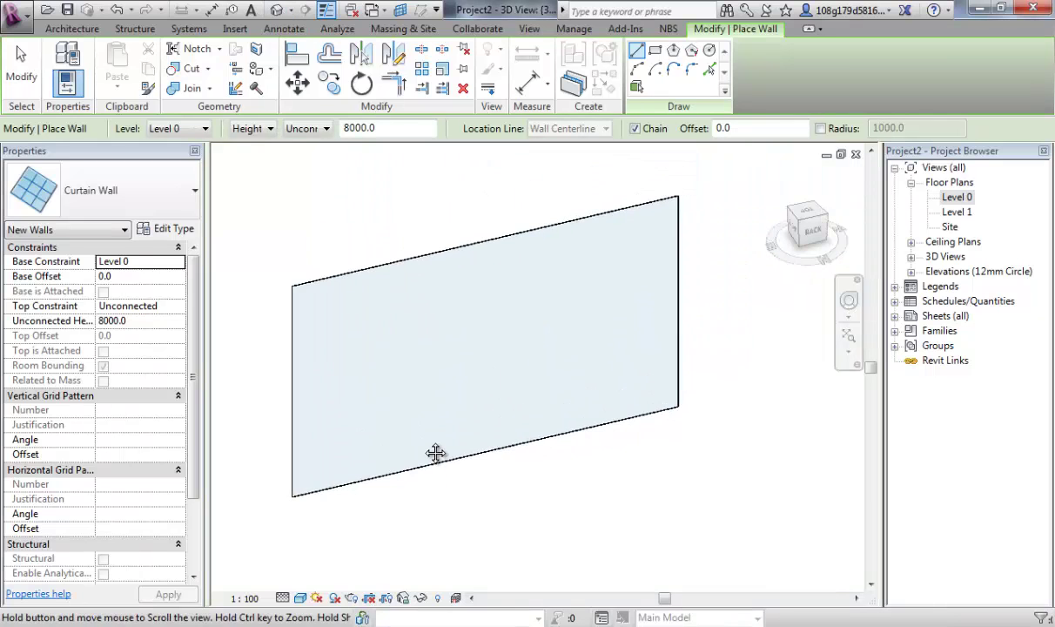
{"action": "middle_click_drag", "start_coordinate": [572, 424], "coordinate": [435, 383], "text": "shift"}
{"action": "middle_click_drag", "start_coordinate": [259, 278], "coordinate": [284, 303]}
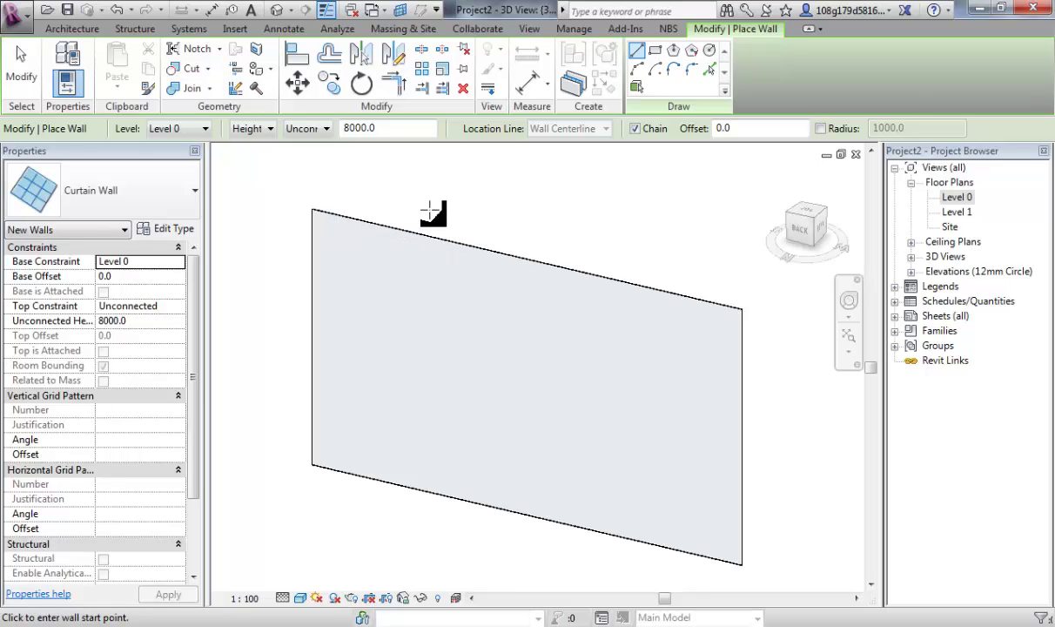
{"action": "key", "text": "Escape"}
{"action": "key", "text": "Escape"}
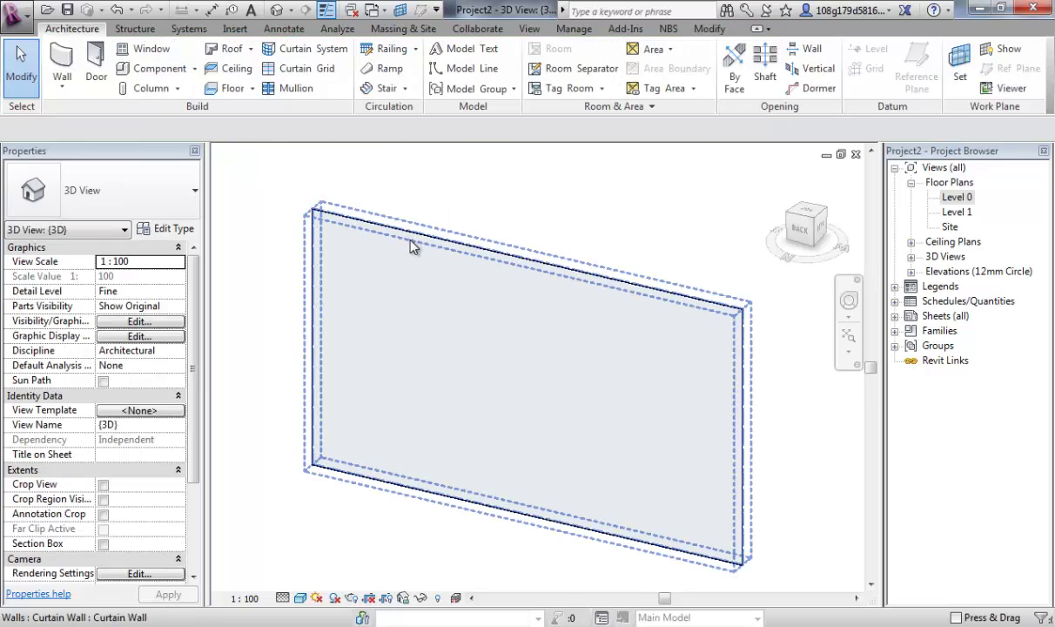
Examine the curtain wall's instance properties, including its constraints and vertical and horizontal grid pattern settings.
{"action": "left_click", "coordinate": [413, 234]}
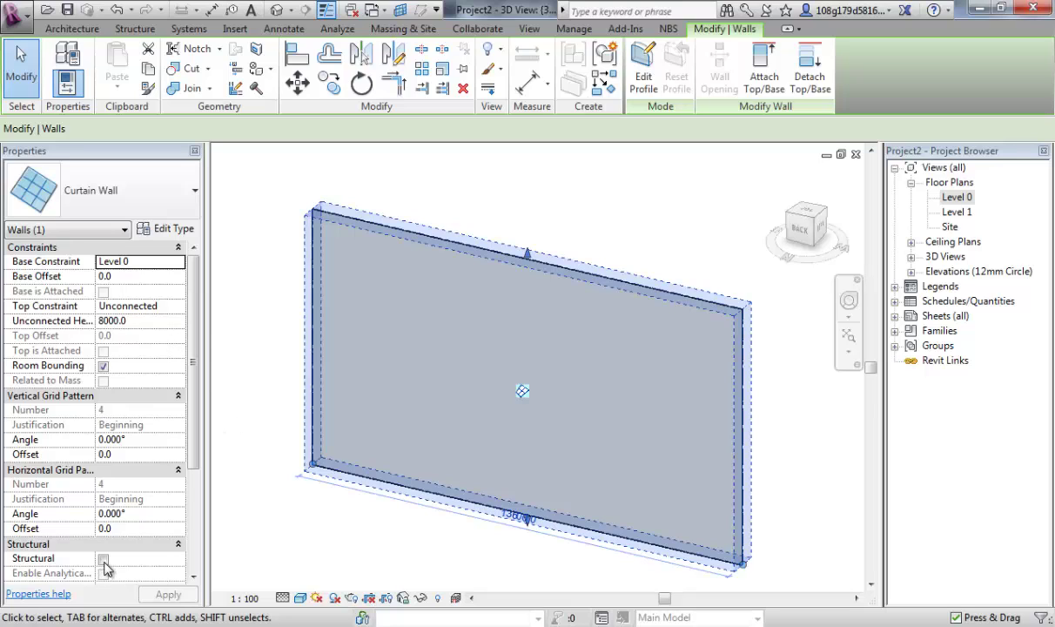
{"action": "left_click", "coordinate": [266, 198]}
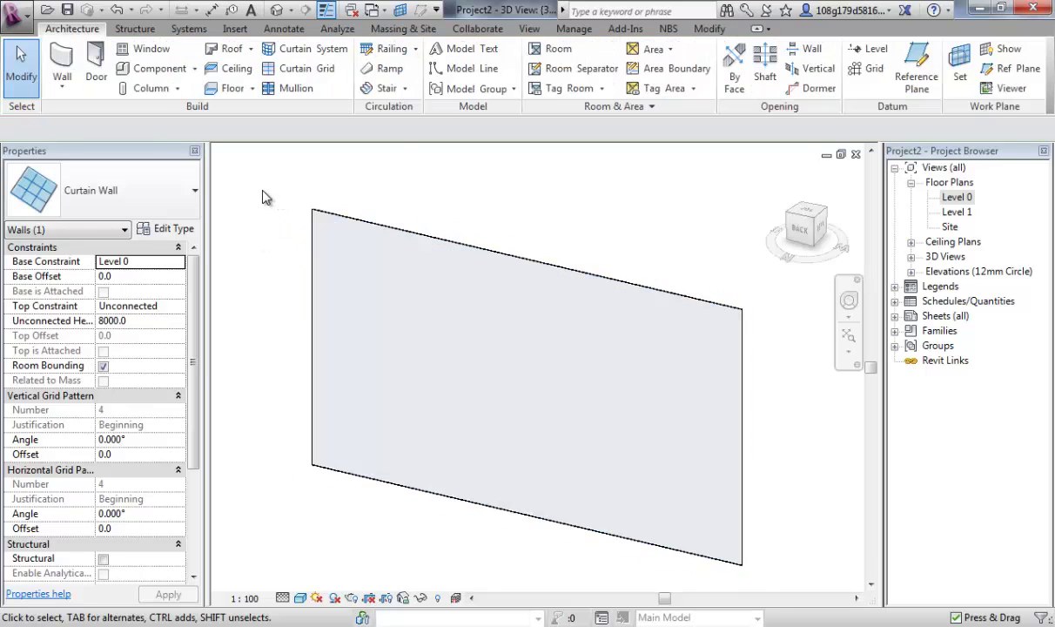
{"action": "middle_click_drag", "start_coordinate": [270, 200], "coordinate": [261, 189]}
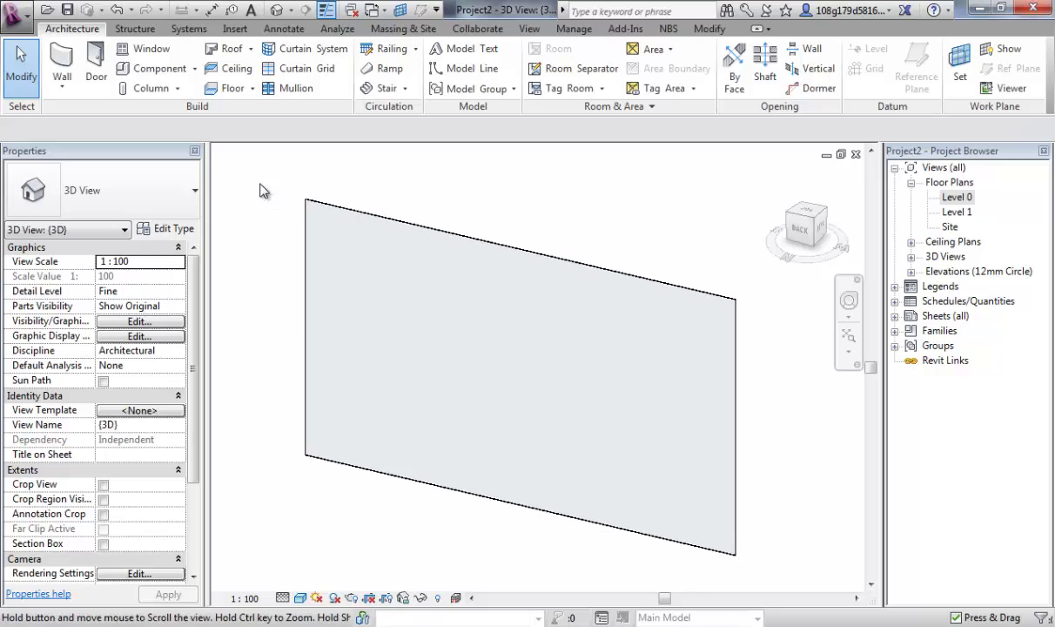
Place All Segments curtain grid lines: vertical at about 1000, 2000, 4000, 7800 and 10700 mm along the wall, horizontal about 4800 and 6600 mm above the base.
{"action": "left_click", "coordinate": [287, 75]}
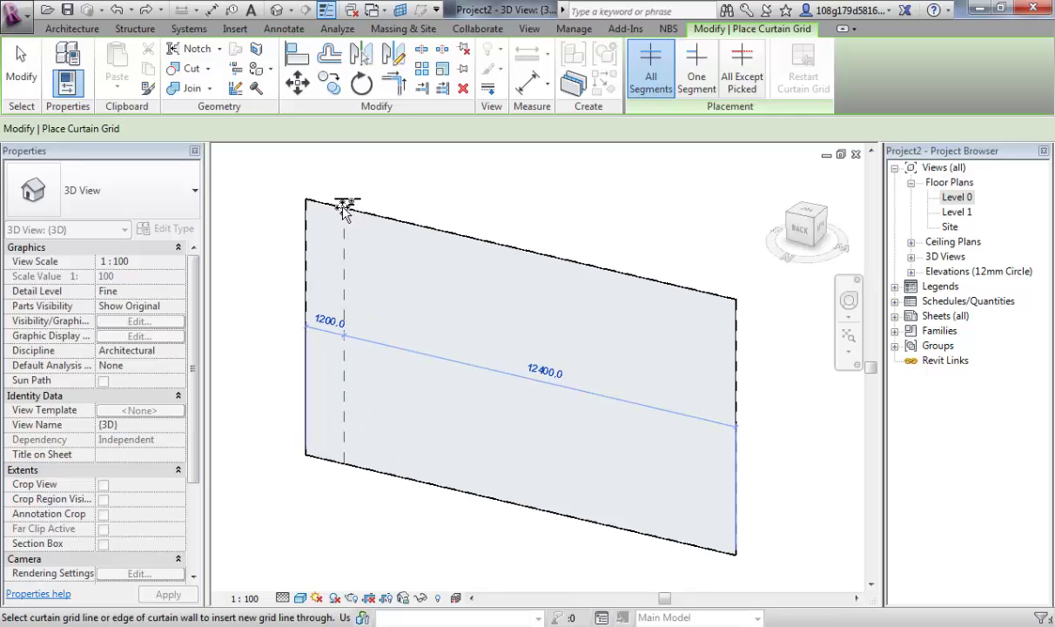
{"action": "left_click", "coordinate": [339, 206]}
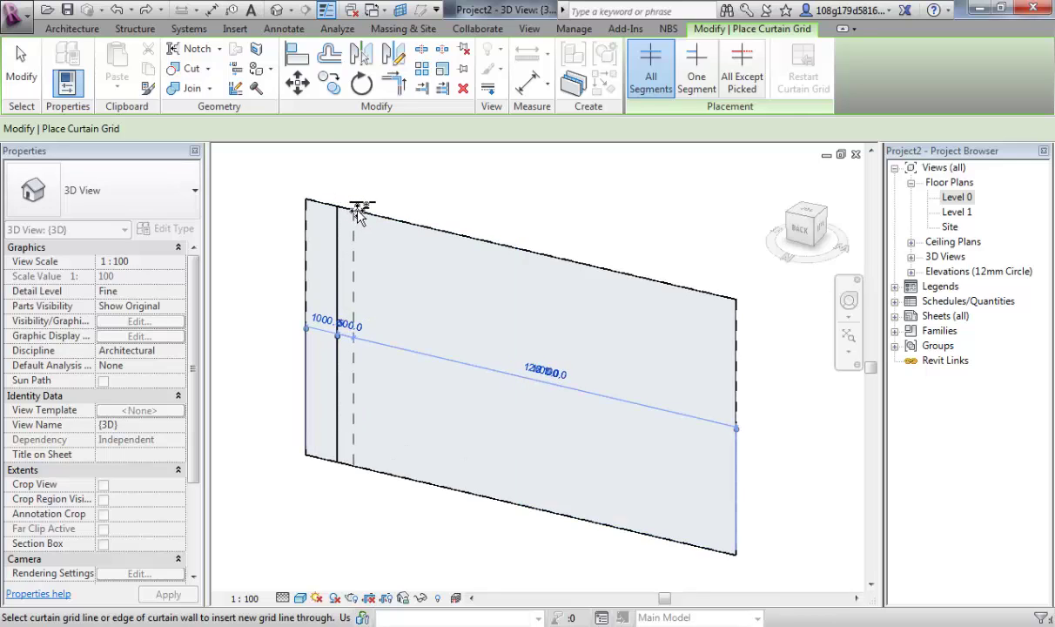
{"action": "left_click", "coordinate": [370, 214]}
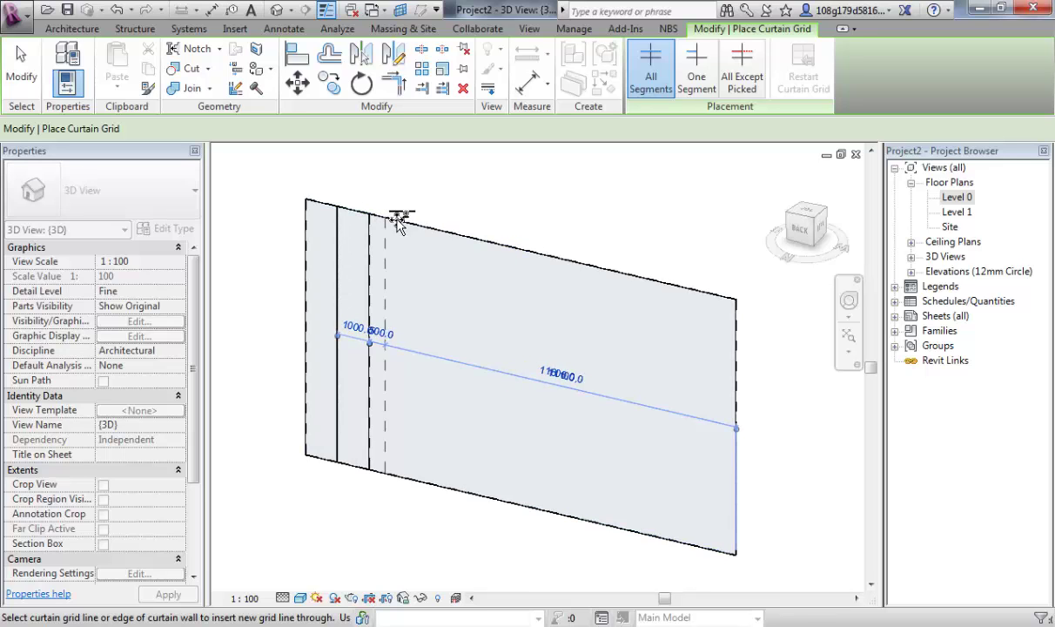
{"action": "left_click", "coordinate": [432, 228]}
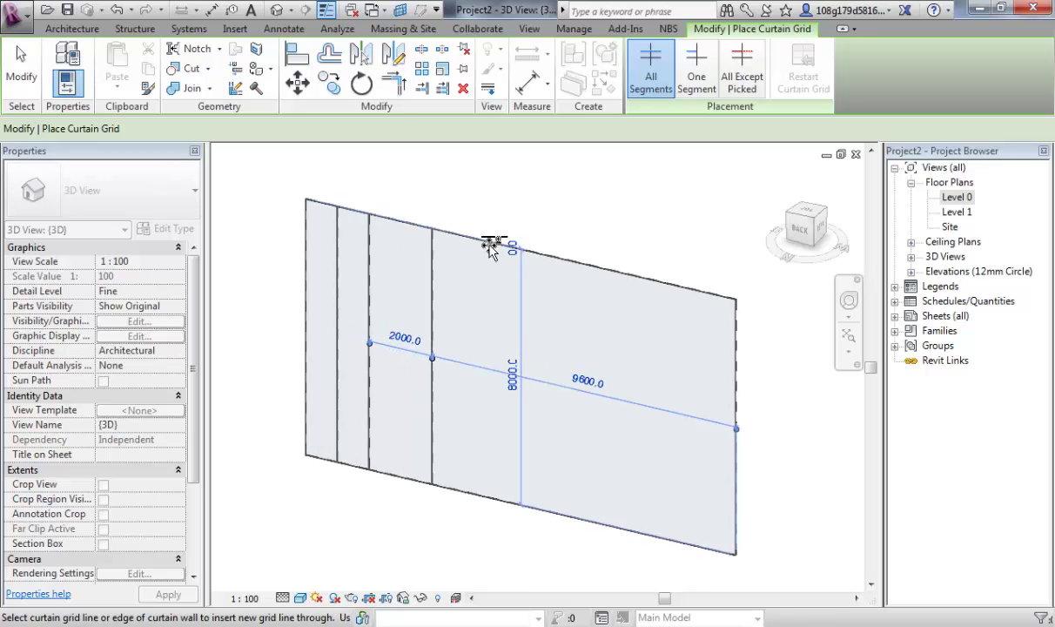
{"action": "left_click", "coordinate": [552, 256]}
{"action": "left_click", "coordinate": [651, 277]}
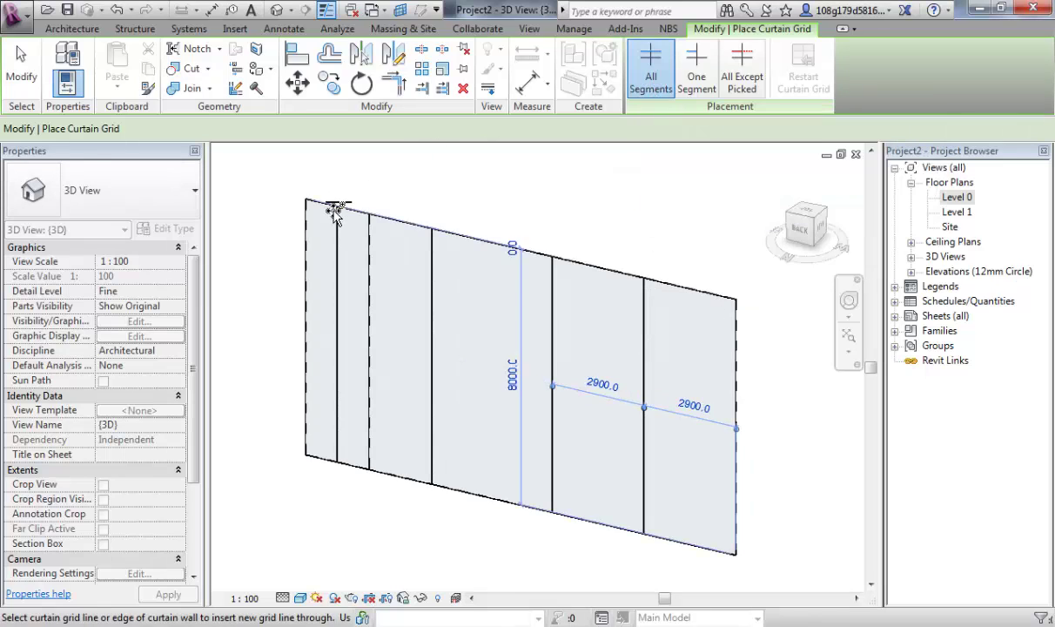
{"action": "left_click", "coordinate": [306, 245]}
{"action": "left_click", "coordinate": [306, 300]}
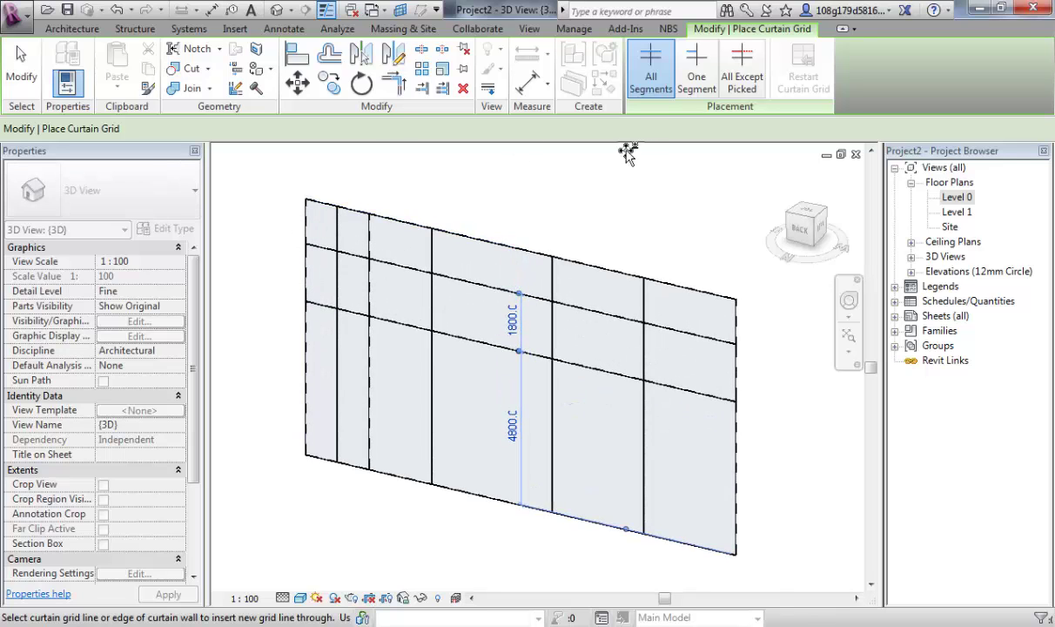
Subdivide the middle-row panel of the 3800 mm wide bay with One Segment grid lines, alternating horizontal and vertical into ever smaller panels.
{"action": "left_click", "coordinate": [697, 74]}
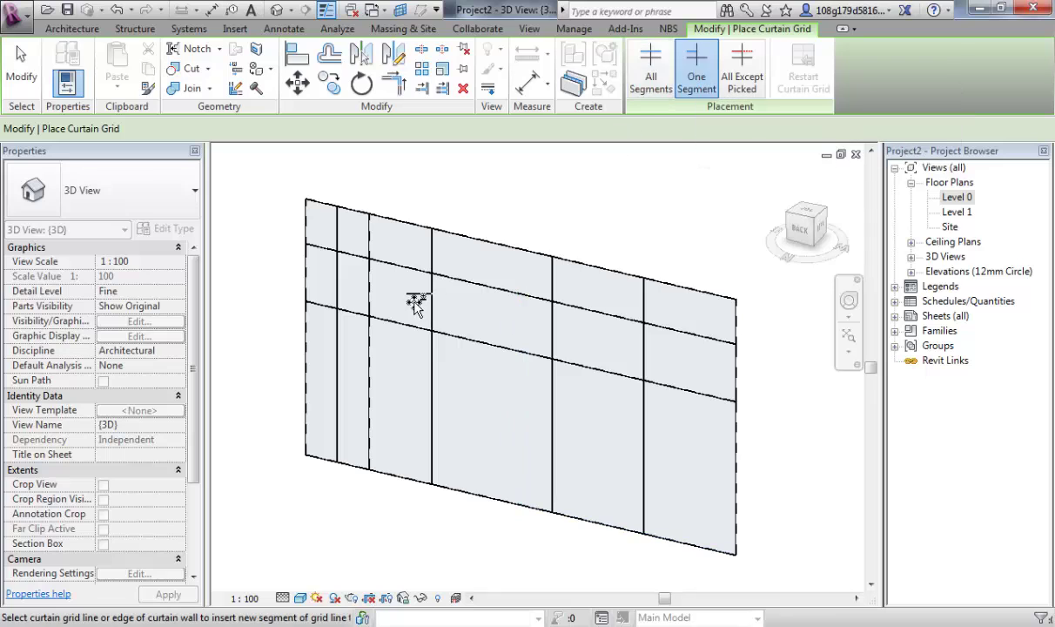
{"action": "left_click", "coordinate": [435, 305]}
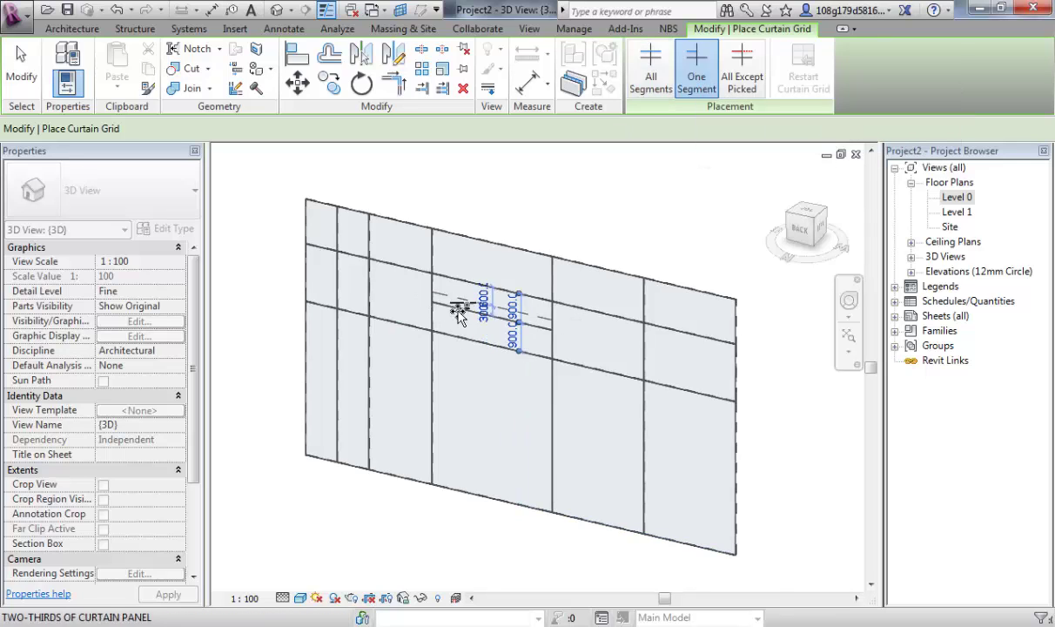
{"action": "left_click", "coordinate": [476, 287]}
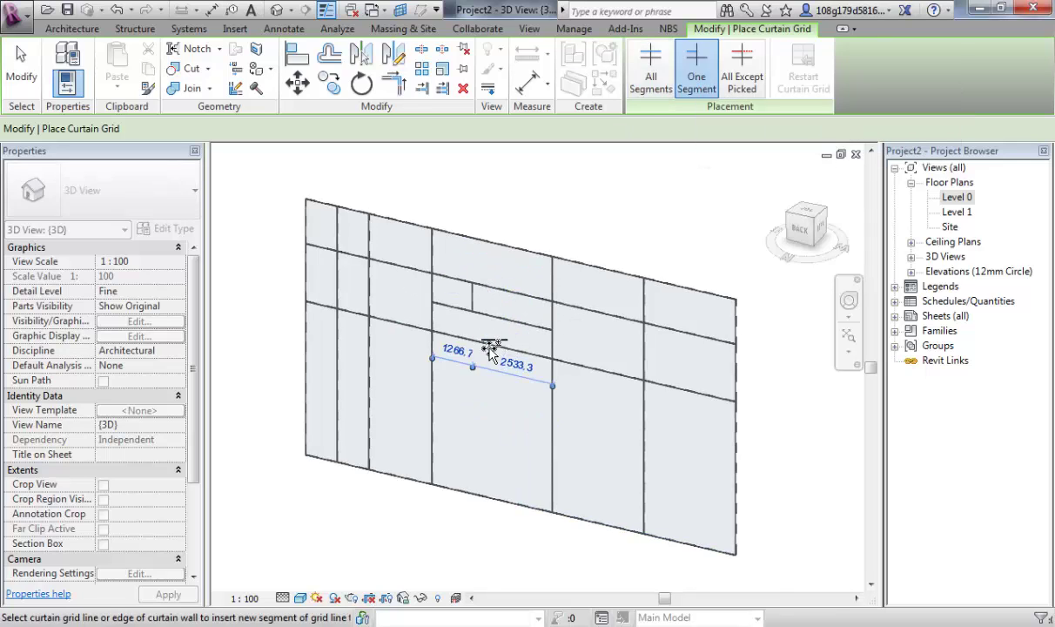
{"action": "left_click", "coordinate": [436, 289]}
{"action": "left_click", "coordinate": [453, 288]}
Using All Except Picked, add a horizontal grid line halfway up the bottom row, excluding its segment in the second-to-last bay.
{"action": "left_click", "coordinate": [651, 69]}
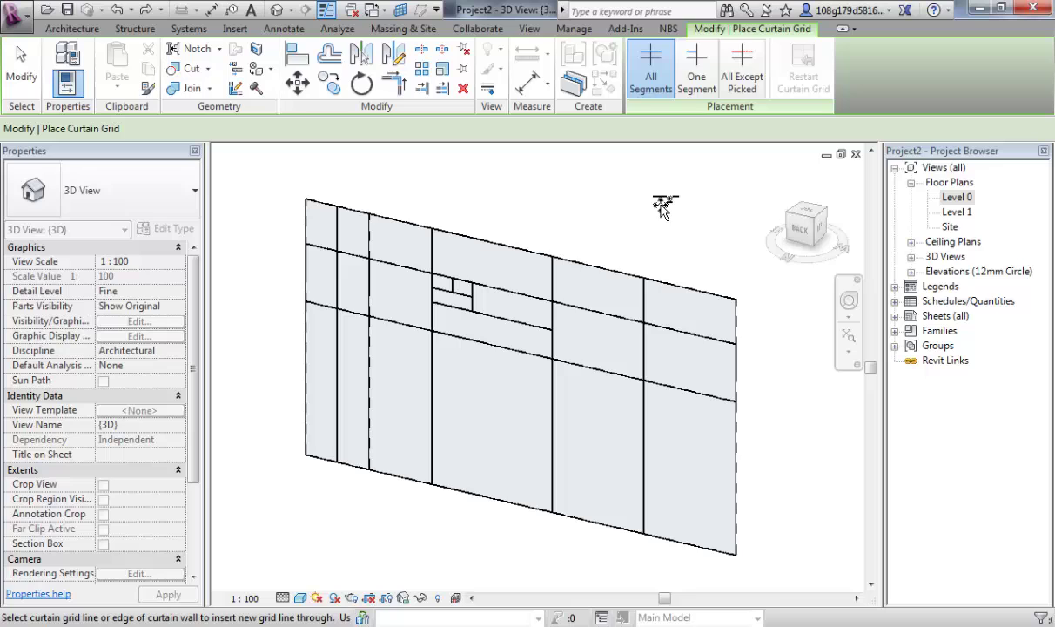
{"action": "left_click", "coordinate": [742, 70]}
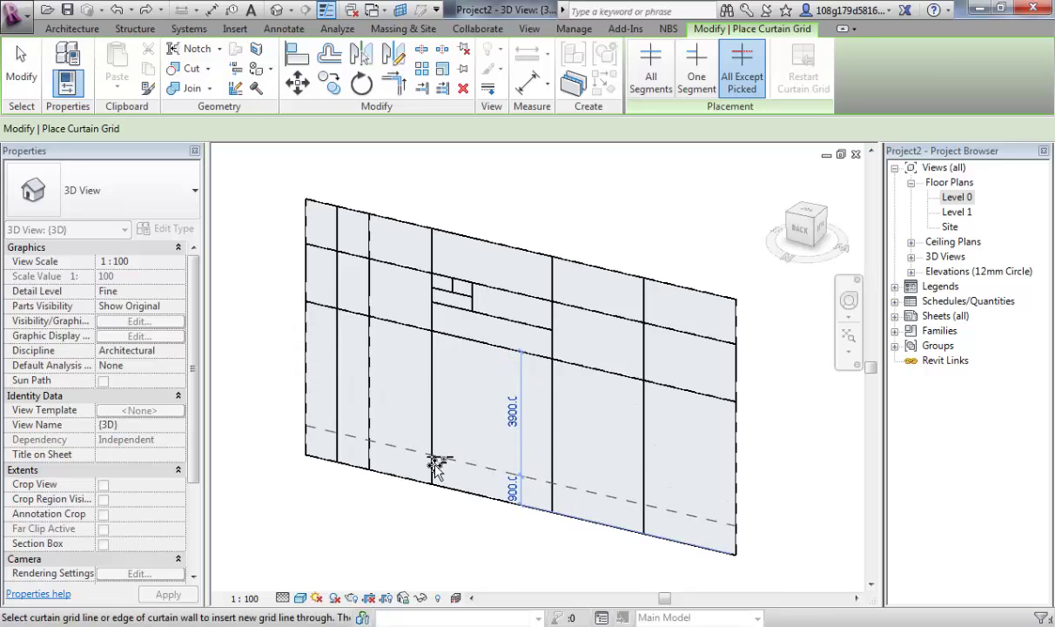
{"action": "left_click", "coordinate": [305, 381]}
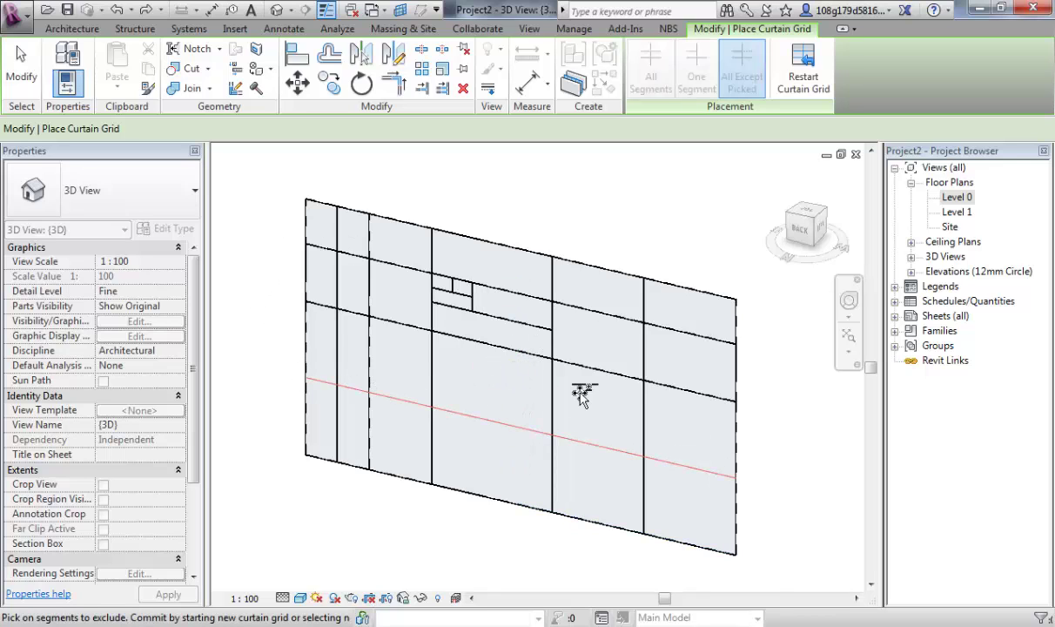
{"action": "left_click", "coordinate": [595, 446]}
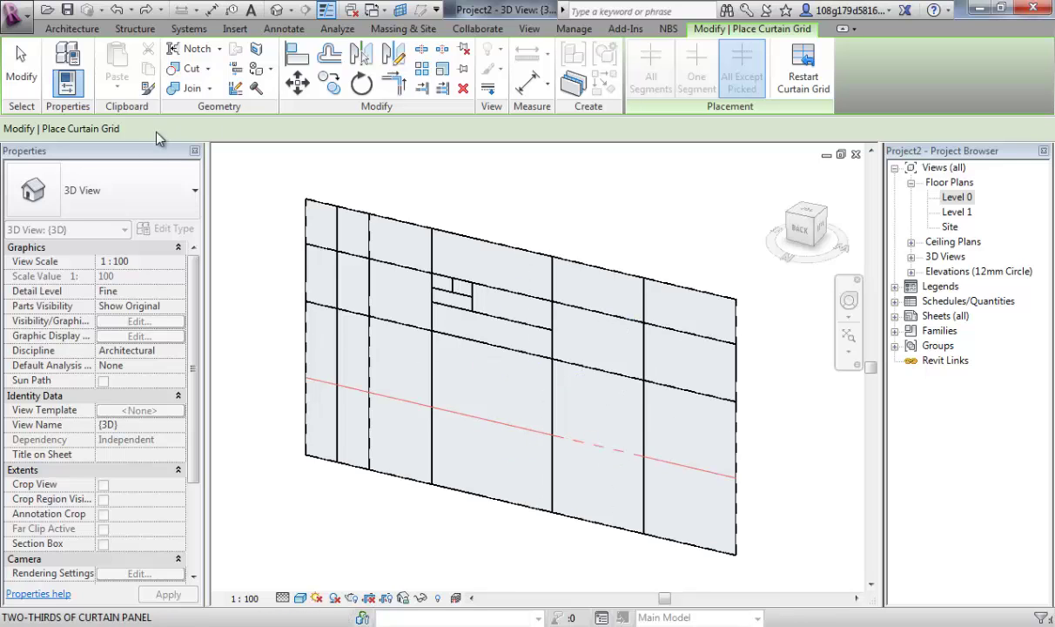
{"action": "left_click", "coordinate": [802, 70]}
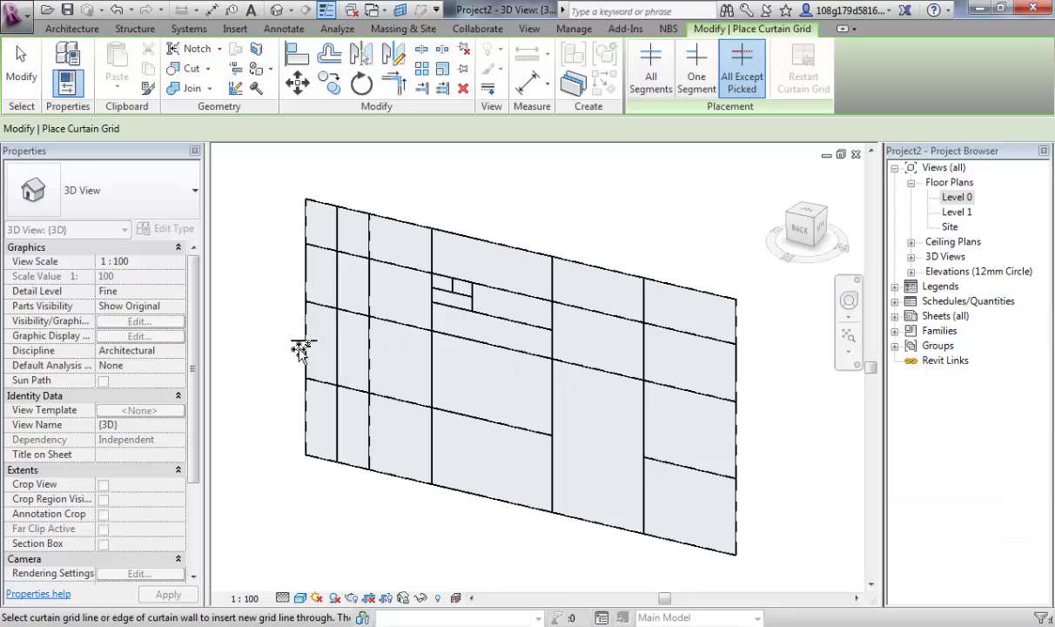
Using All Except Picked, split the second-to-last bay vertically at 1450 mm, keeping only the segment between the two full-width horizontal grid lines.
{"action": "left_click", "coordinate": [599, 512]}
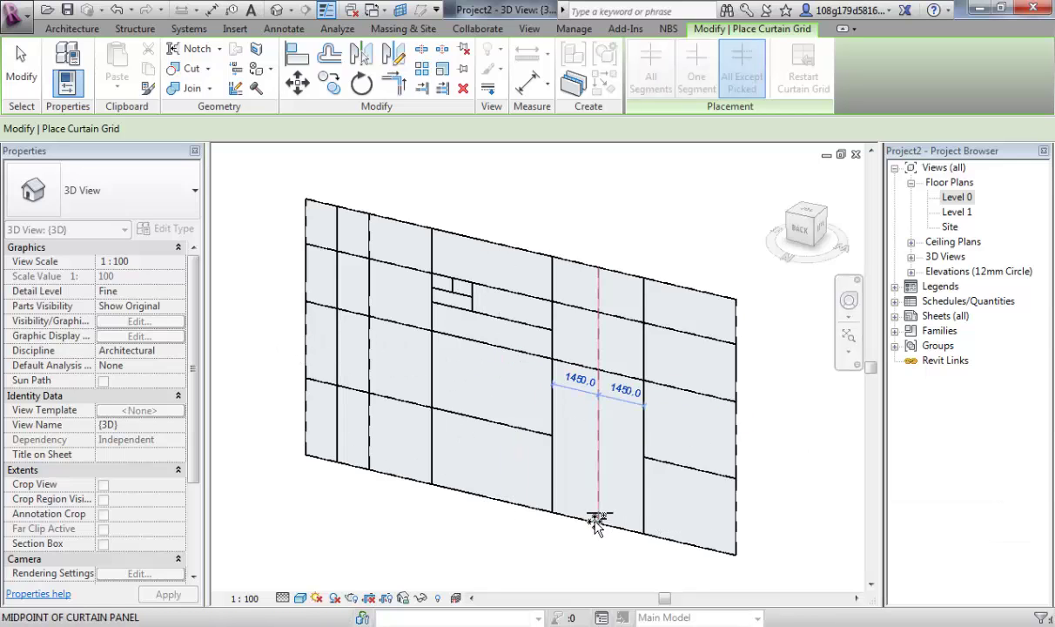
{"action": "left_click", "coordinate": [599, 437]}
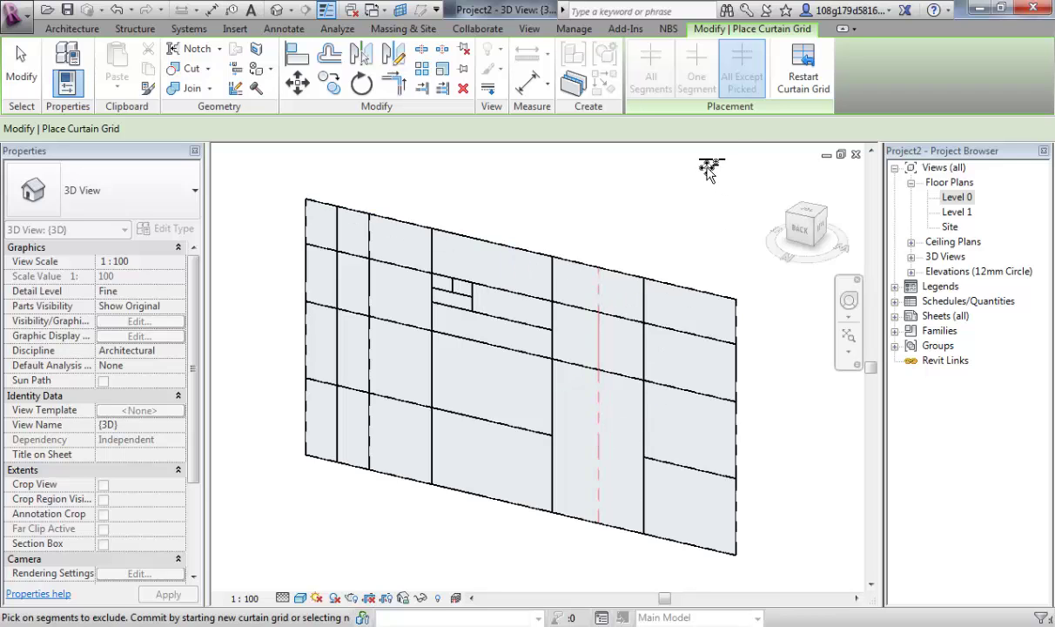
{"action": "left_click", "coordinate": [803, 70]}
{"action": "middle_click_drag", "start_coordinate": [735, 197], "coordinate": [530, 185], "text": "shift"}
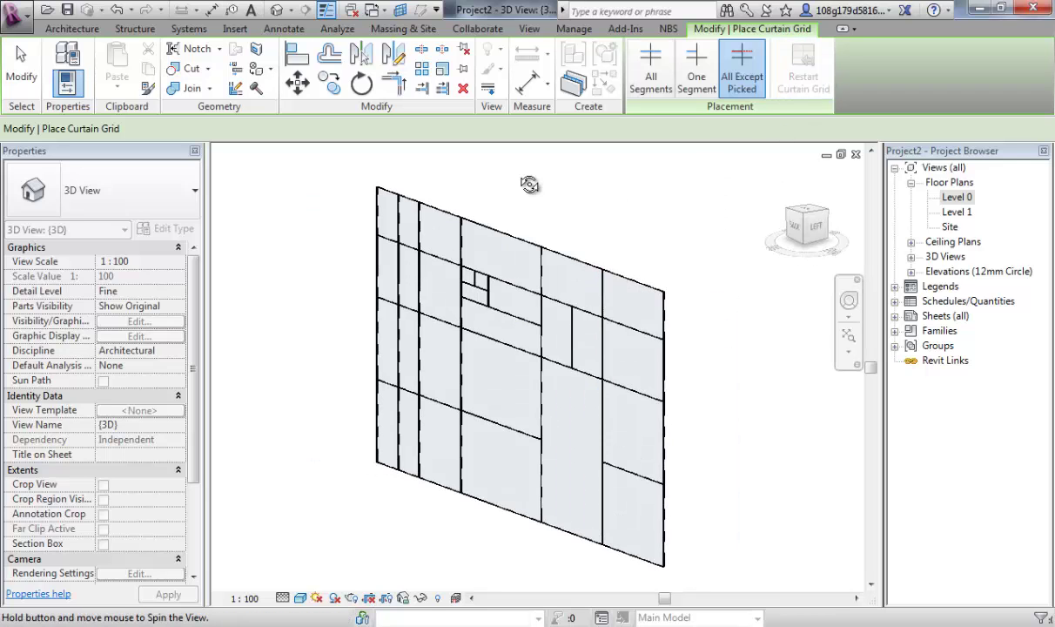
Place Rectangular Mullion 50 x 150mm on the whole curtain wall using the All Grid Lines option.
{"action": "scroll", "coordinate": [546, 279], "scroll_direction": "up", "scroll_amount": 4}
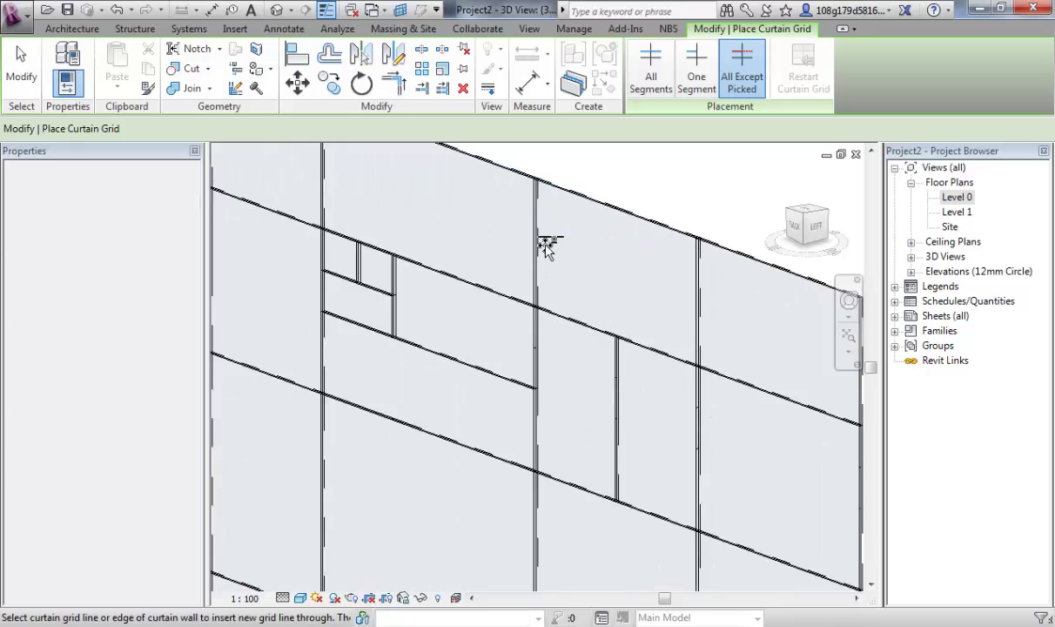
{"action": "scroll", "coordinate": [546, 246], "scroll_direction": "up", "scroll_amount": 2}
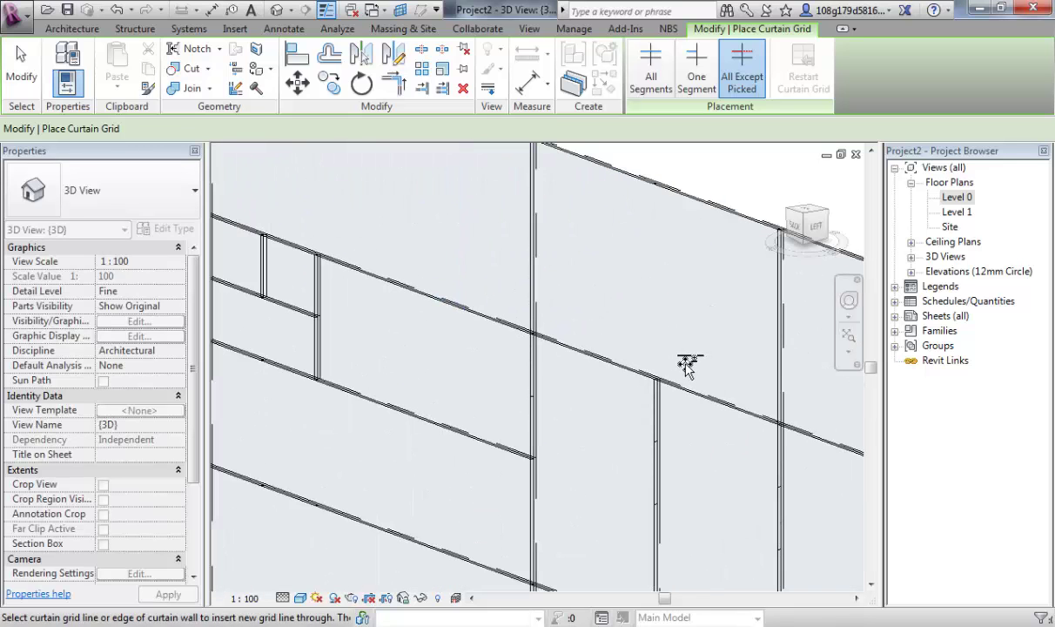
{"action": "scroll", "coordinate": [538, 300], "scroll_direction": "down", "scroll_amount": 5}
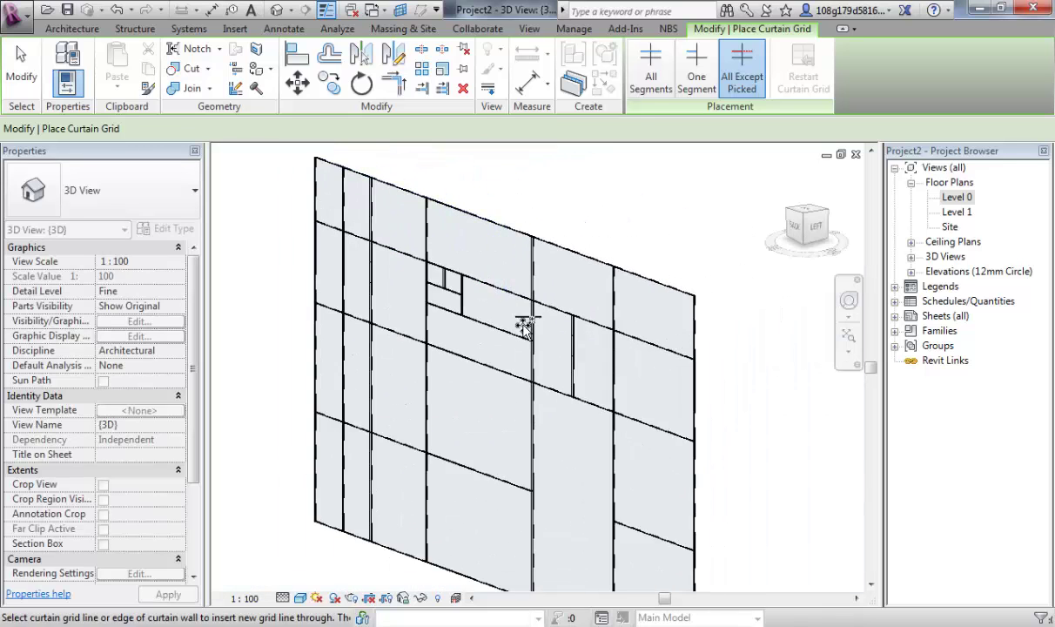
{"action": "middle_click_drag", "start_coordinate": [537, 415], "coordinate": [366, 319], "text": "shift"}
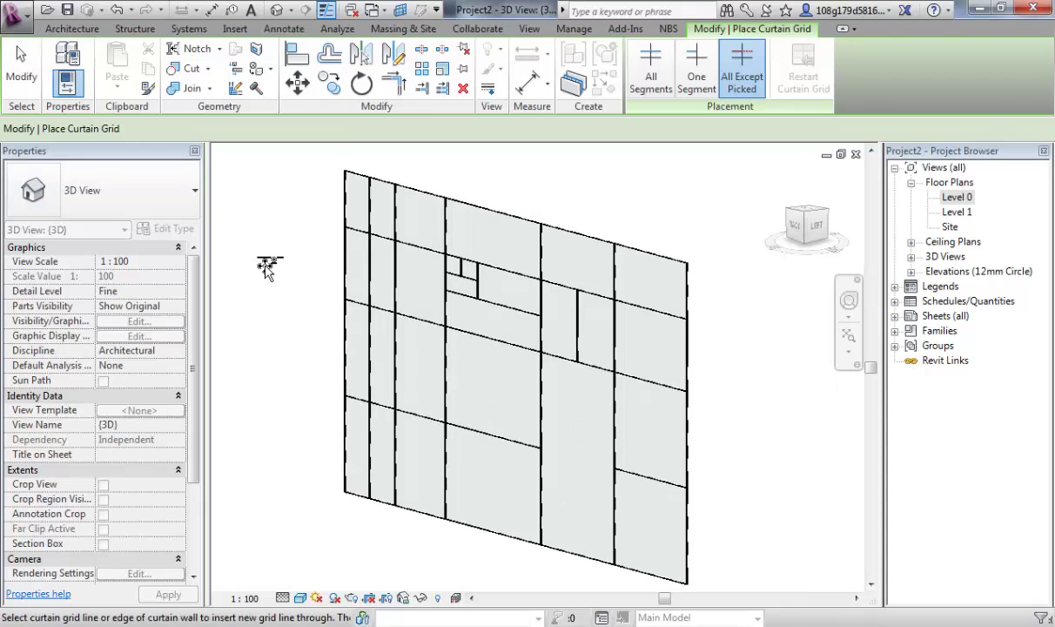
{"action": "key", "text": "Escape"}
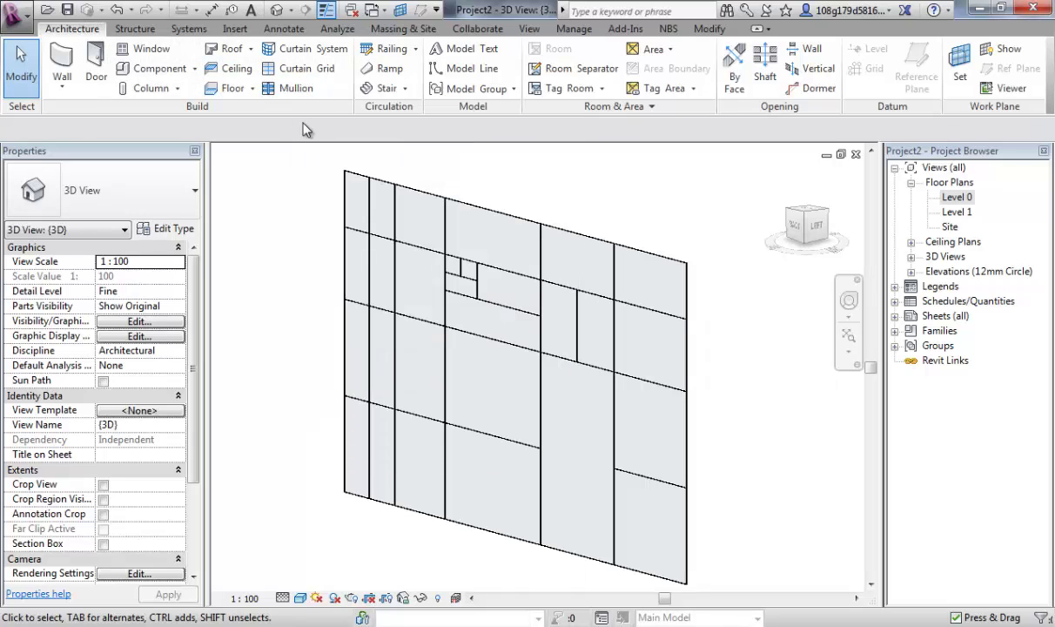
{"action": "left_click", "coordinate": [294, 90]}
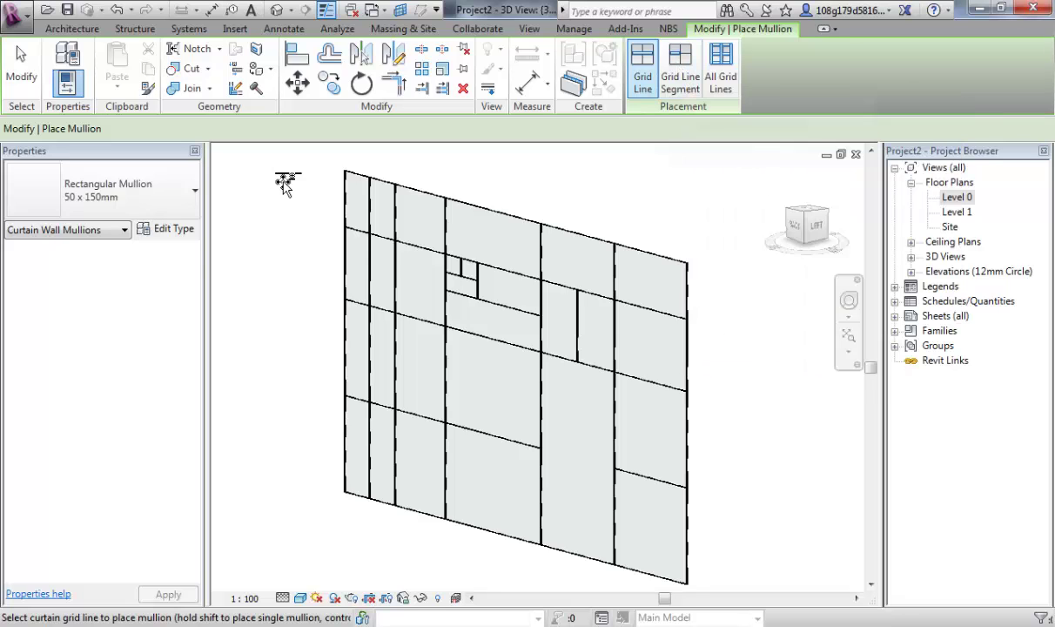
{"action": "left_click", "coordinate": [186, 201]}
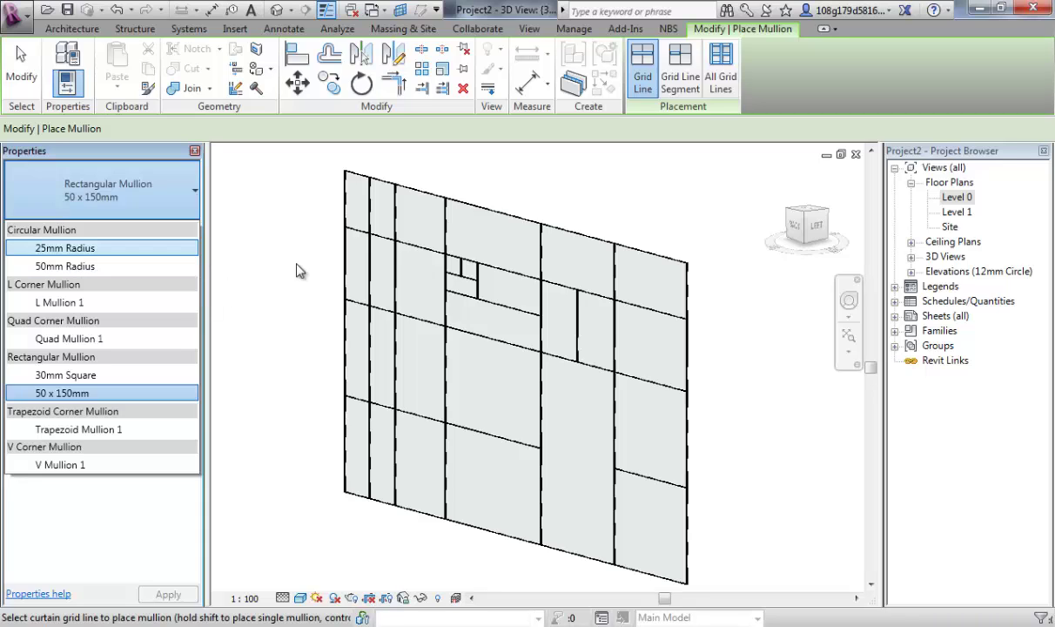
{"action": "left_click", "coordinate": [340, 196]}
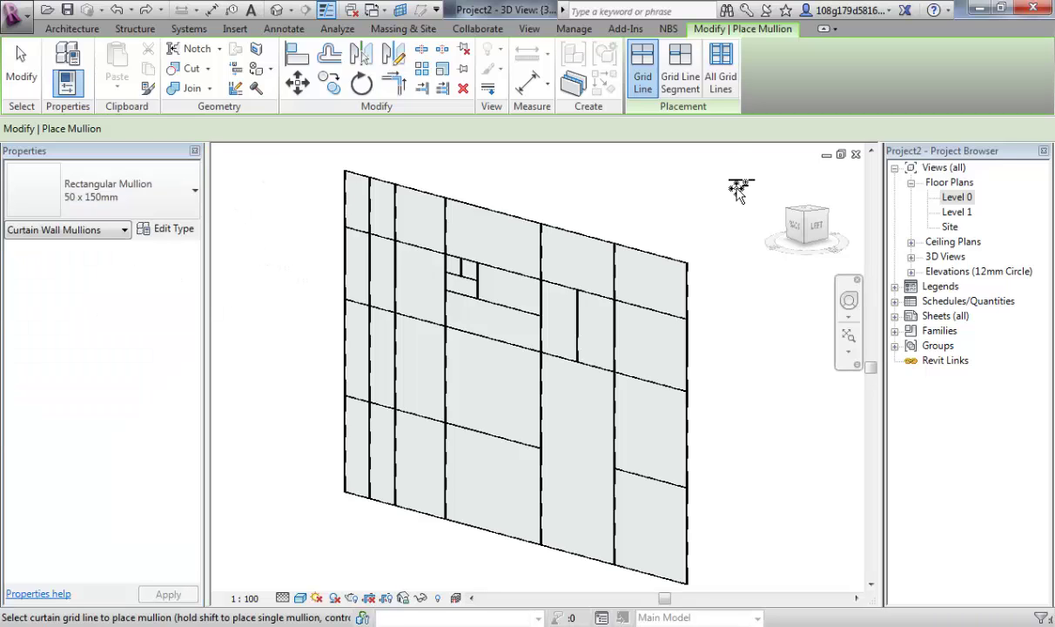
{"action": "left_click", "coordinate": [721, 70]}
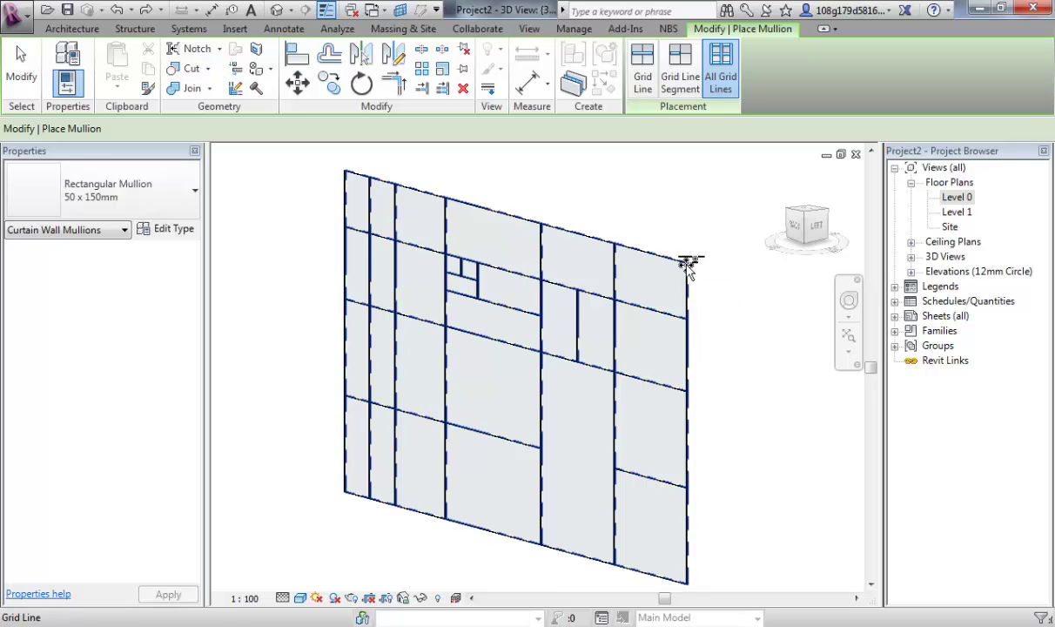
{"action": "left_click", "coordinate": [689, 266]}
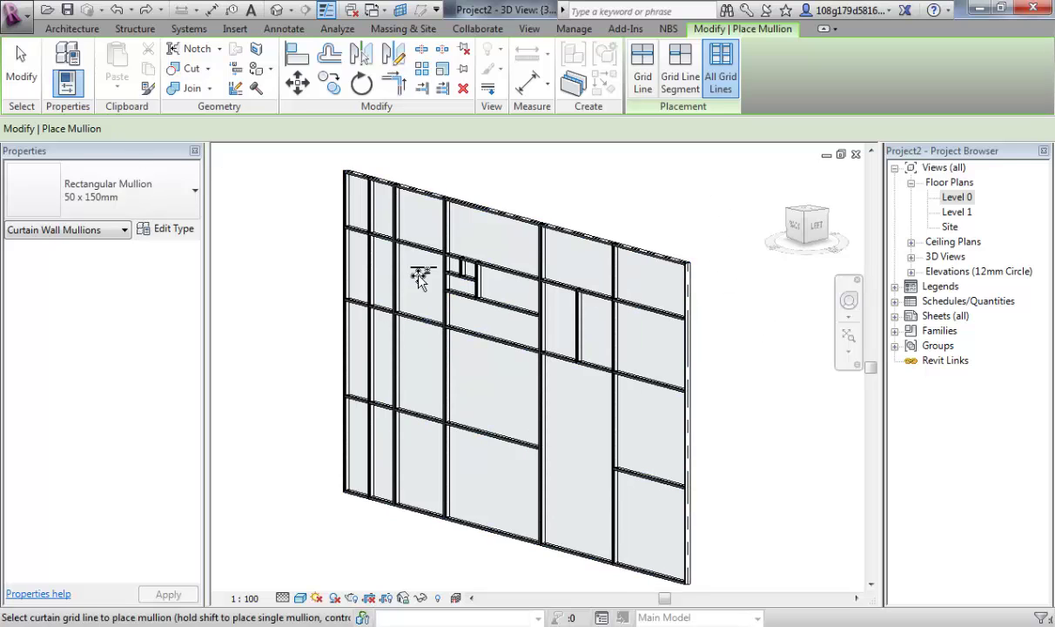
{"action": "key", "text": "Escape"}
Examine the placed mullions and how the horizontal and vertical members meet at their intersections.
{"action": "scroll", "coordinate": [499, 463], "scroll_direction": "up", "scroll_amount": 3}
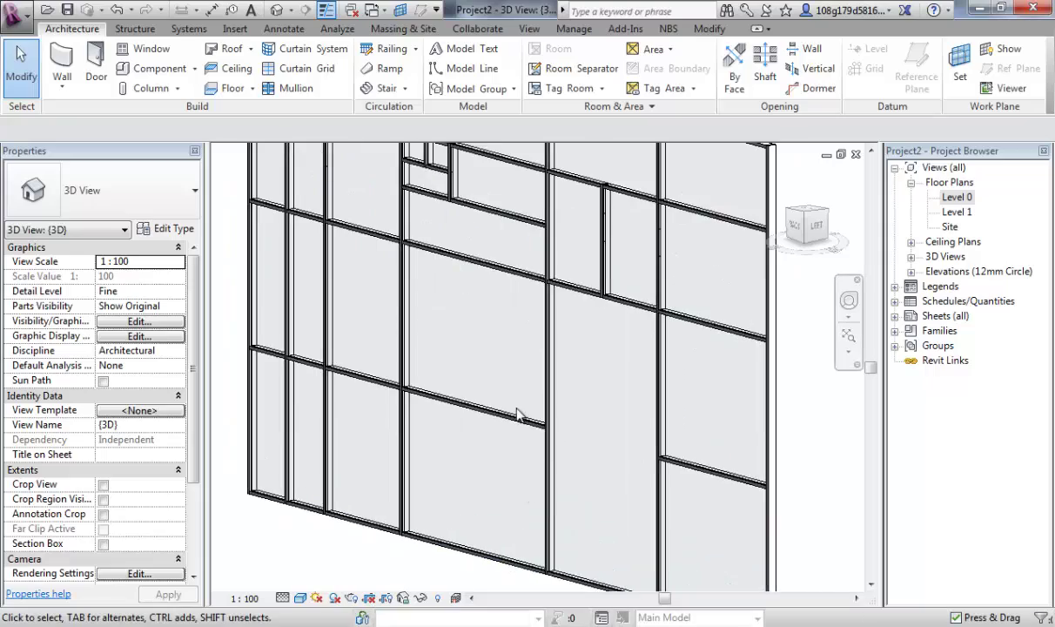
{"action": "middle_click_drag", "start_coordinate": [495, 394], "coordinate": [481, 416], "text": "shift"}
{"action": "scroll", "coordinate": [489, 263], "scroll_direction": "up", "scroll_amount": 2}
{"action": "scroll", "coordinate": [501, 231], "scroll_direction": "down", "scroll_amount": 5}
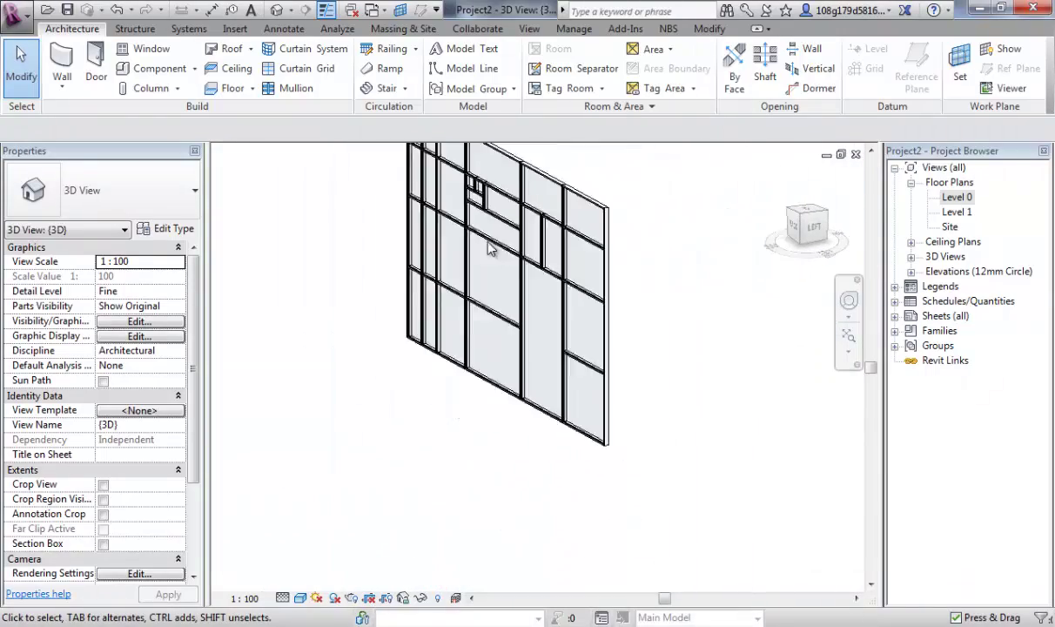
{"action": "scroll", "coordinate": [478, 271], "scroll_direction": "up", "scroll_amount": 2}
{"action": "middle_click_drag", "start_coordinate": [550, 454], "coordinate": [578, 403], "text": "shift"}
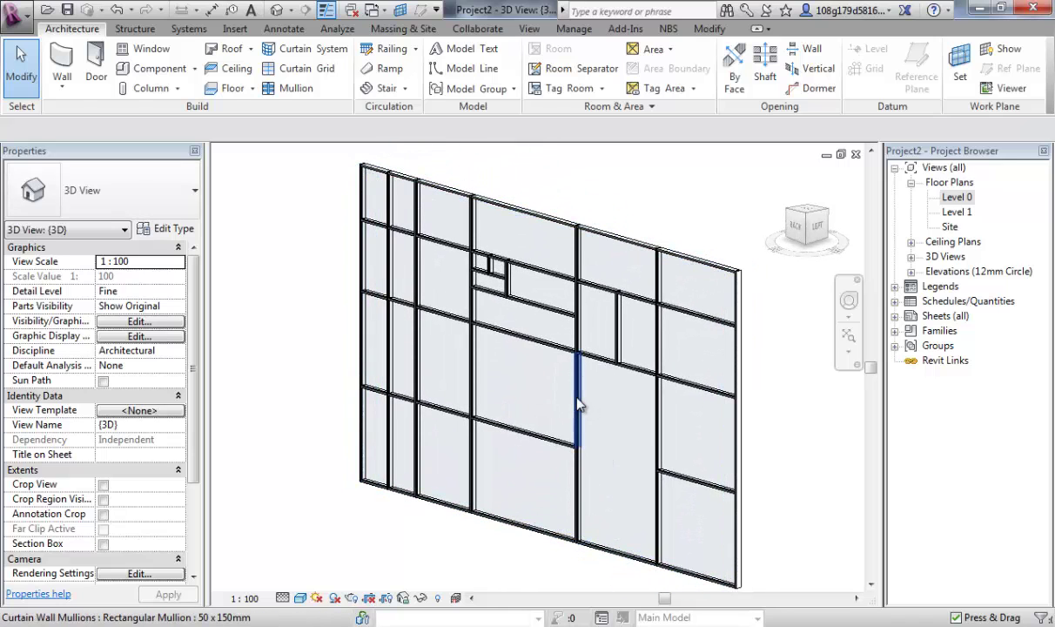
{"action": "left_click", "coordinate": [578, 403]}
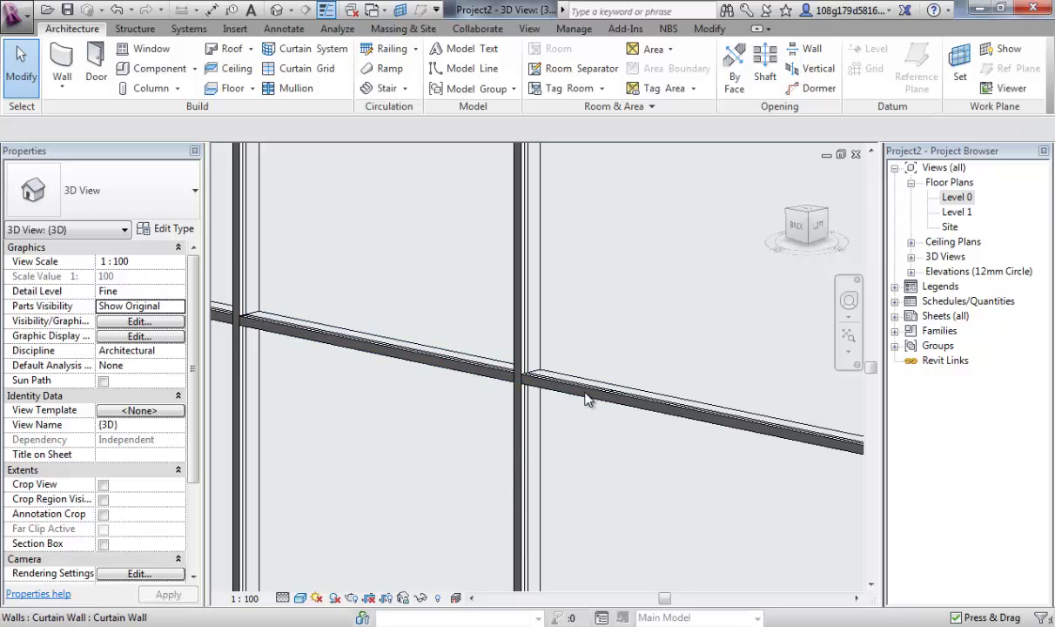
{"action": "scroll", "coordinate": [552, 385], "scroll_direction": "down", "scroll_amount": 4}
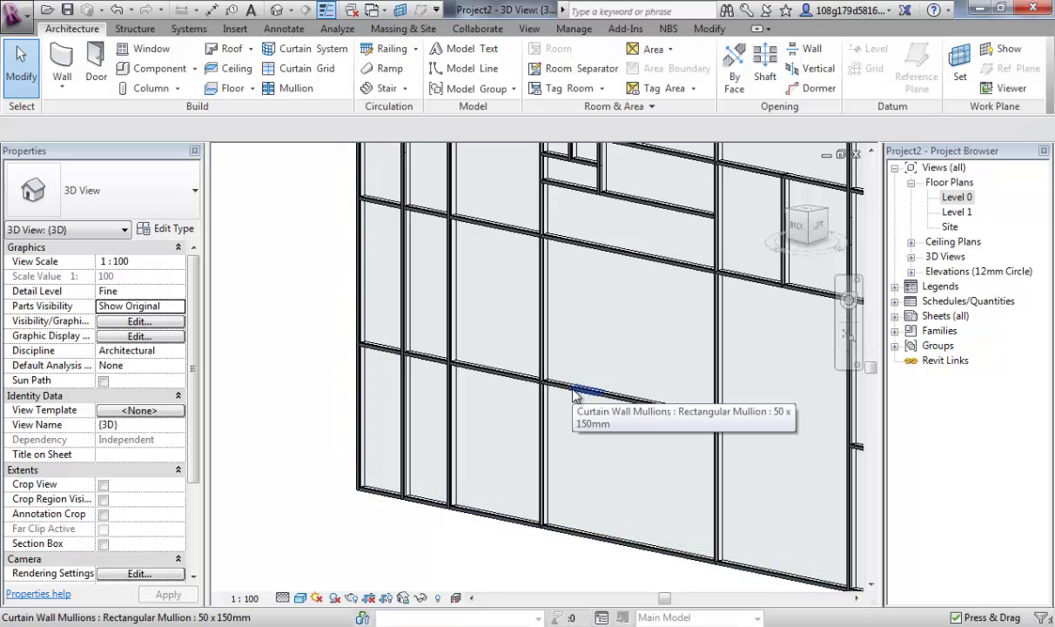
Make the four lowest intermediate horizontal mullion segments continuous, from the wall's edge at the narrow bays through the third interior vertical mullion.
{"action": "left_click", "coordinate": [576, 396]}
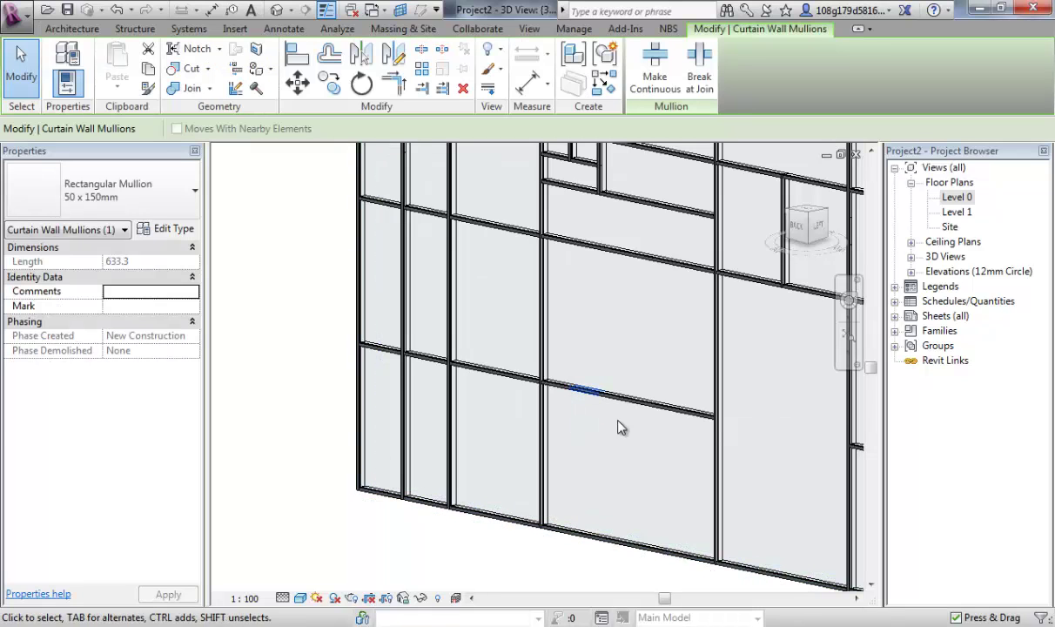
{"action": "left_click", "coordinate": [565, 392]}
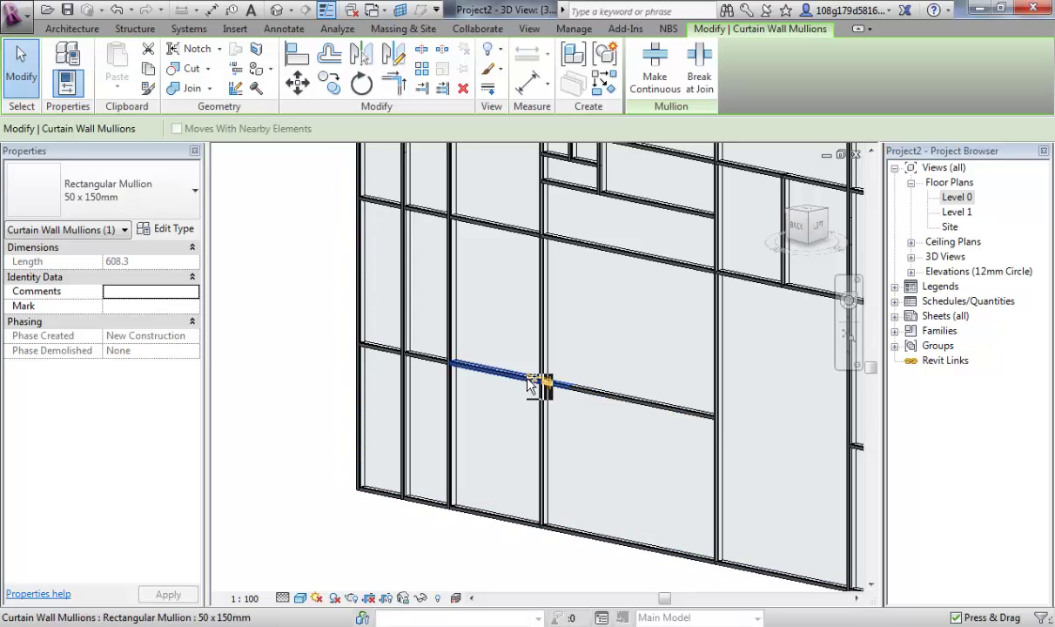
{"action": "left_click", "coordinate": [533, 384], "text": "ctrl"}
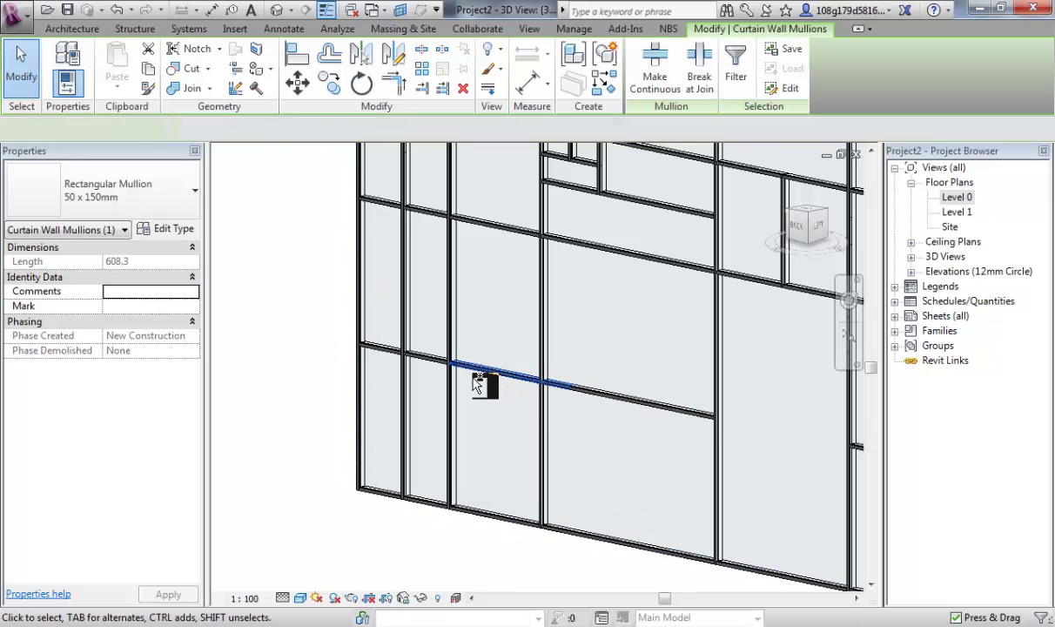
{"action": "left_click", "coordinate": [420, 363], "text": "ctrl"}
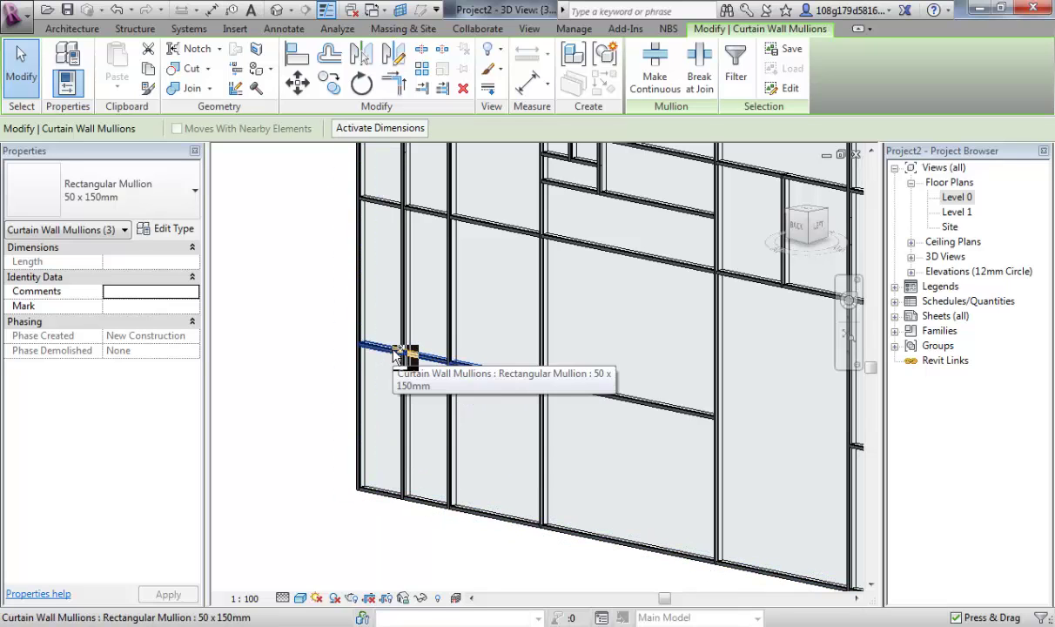
{"action": "left_click", "coordinate": [404, 421], "text": "ctrl"}
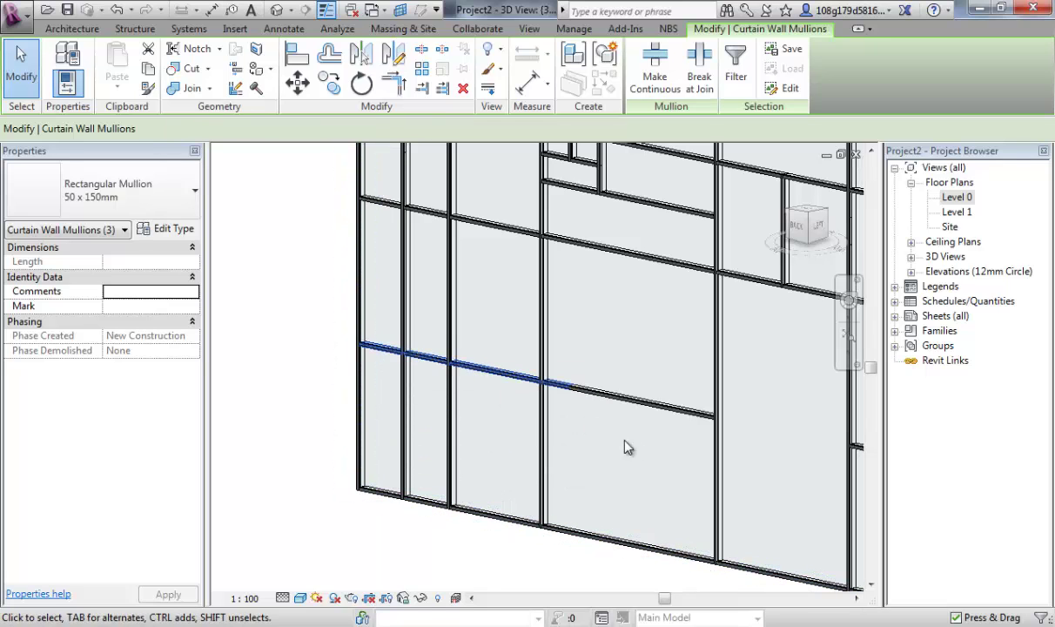
{"action": "left_click", "coordinate": [656, 74]}
{"action": "scroll", "coordinate": [330, 370], "scroll_direction": "up", "scroll_amount": 5}
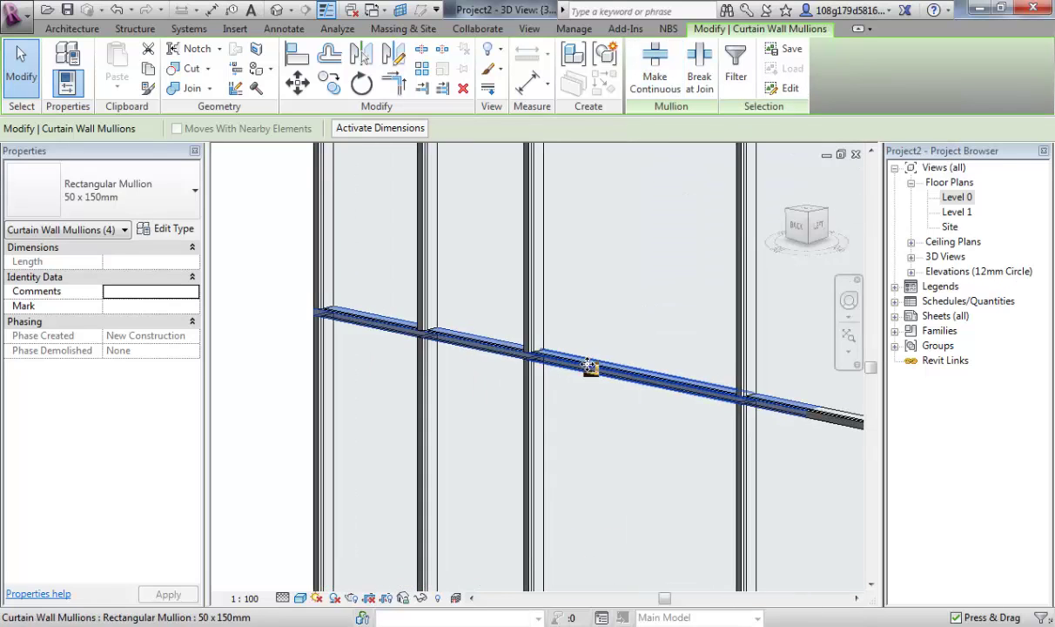
{"action": "scroll", "coordinate": [292, 384], "scroll_direction": "down", "scroll_amount": 1}
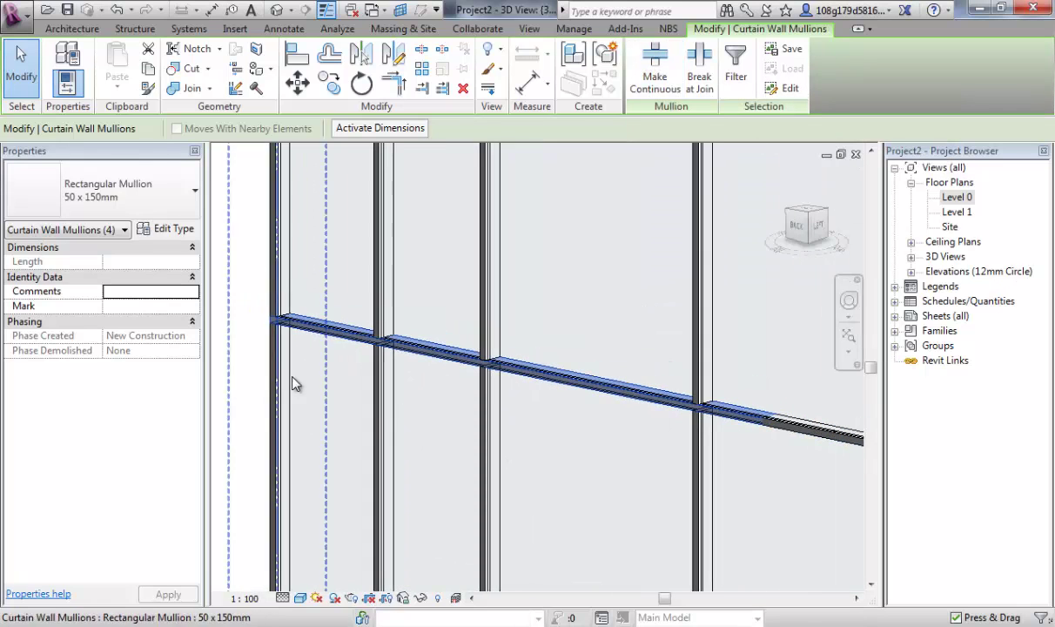
{"action": "left_click", "coordinate": [261, 325]}
Examine the mullion joins along the lower horizontal run, around the small subdivided panels and across the whole wall.
{"action": "scroll", "coordinate": [389, 335], "scroll_direction": "up", "scroll_amount": 2}
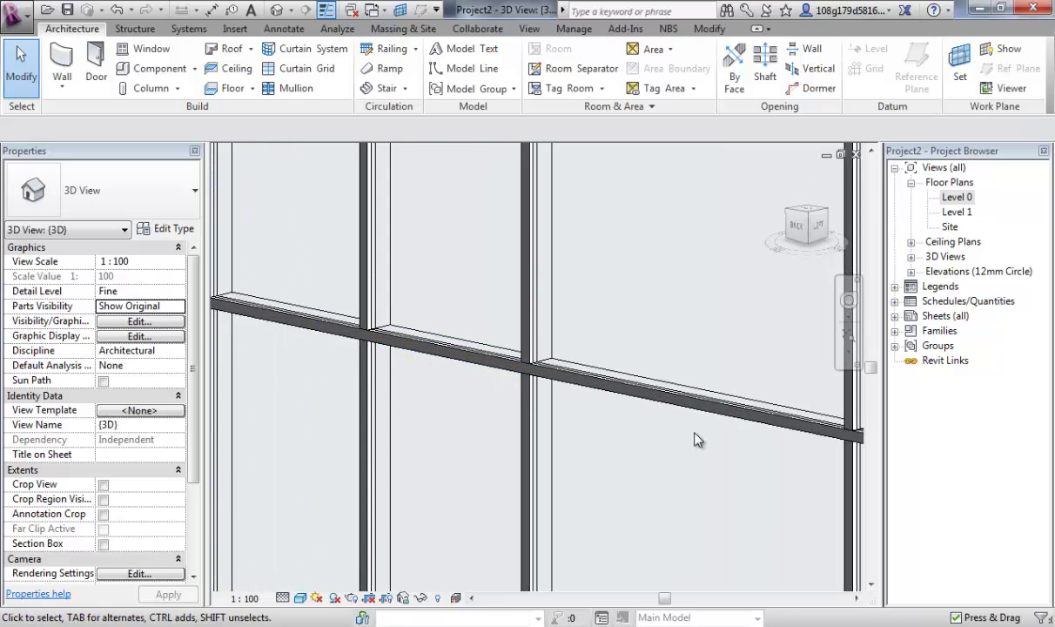
{"action": "scroll", "coordinate": [696, 432], "scroll_direction": "down", "scroll_amount": 2}
{"action": "scroll", "coordinate": [549, 438], "scroll_direction": "up", "scroll_amount": 3}
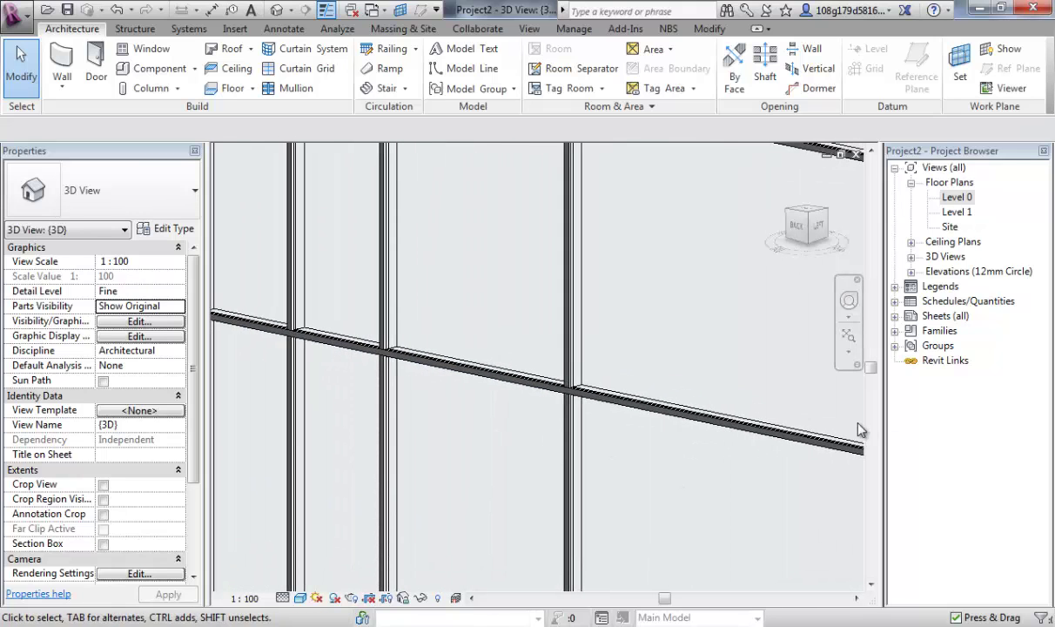
{"action": "scroll", "coordinate": [495, 366], "scroll_direction": "down", "scroll_amount": 1}
{"action": "scroll", "coordinate": [415, 373], "scroll_direction": "down", "scroll_amount": 2}
{"action": "scroll", "coordinate": [415, 373], "scroll_direction": "down", "scroll_amount": 2}
{"action": "scroll", "coordinate": [470, 287], "scroll_direction": "up", "scroll_amount": 4}
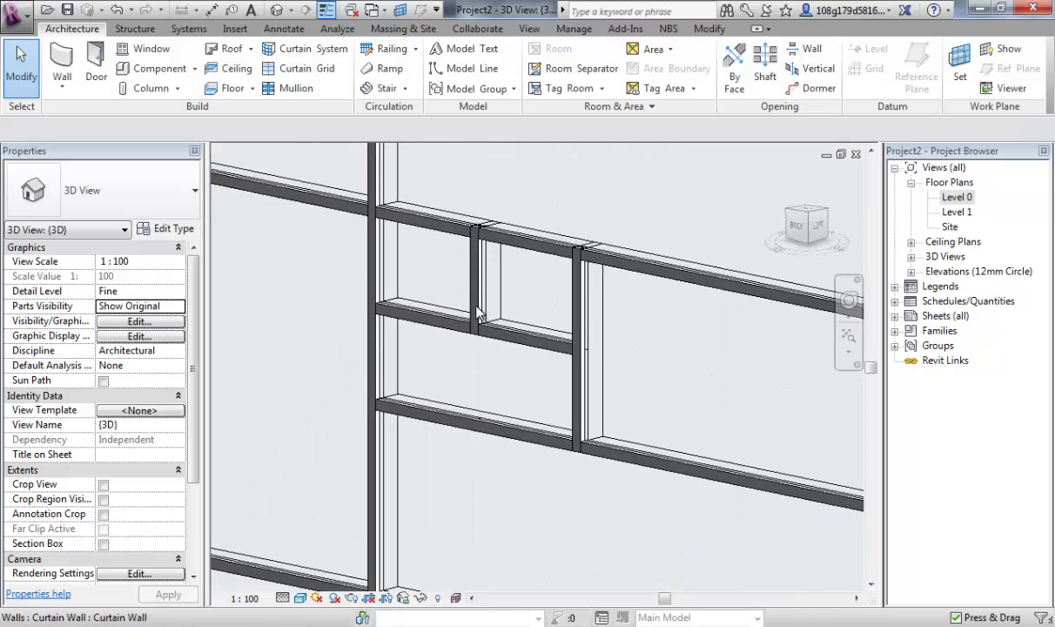
{"action": "scroll", "coordinate": [630, 339], "scroll_direction": "down", "scroll_amount": 5}
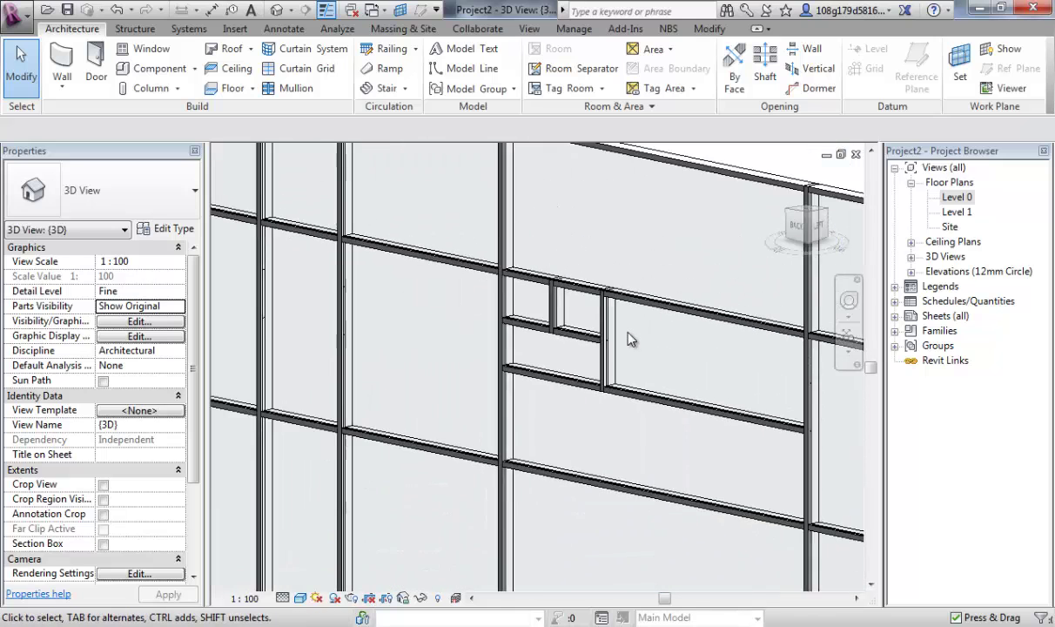
{"action": "scroll", "coordinate": [555, 337], "scroll_direction": "up", "scroll_amount": 3}
{"action": "scroll", "coordinate": [540, 331], "scroll_direction": "down", "scroll_amount": 4}
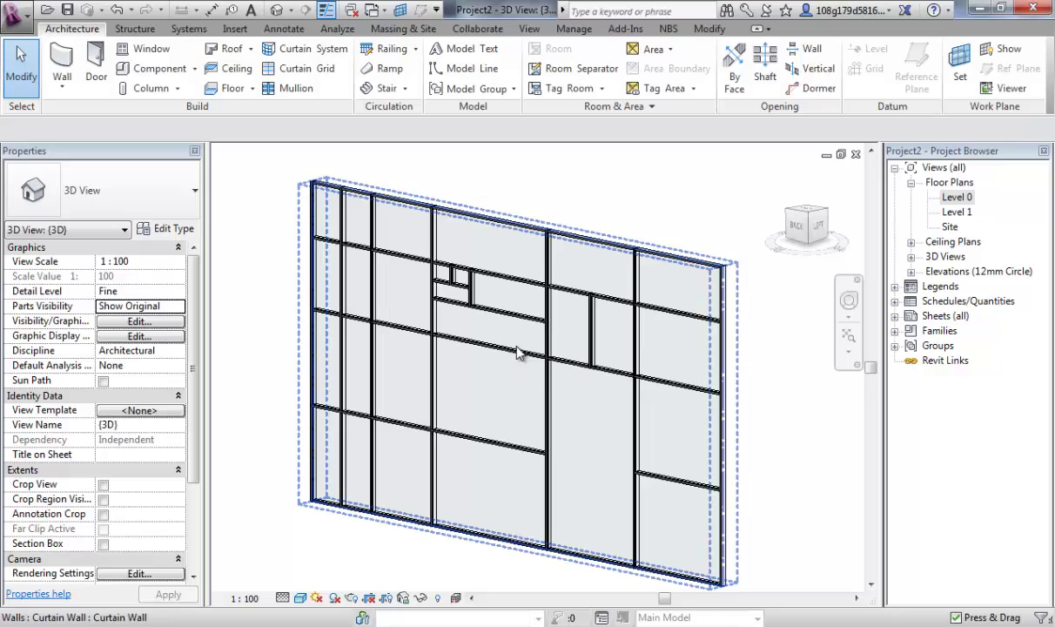
{"action": "scroll", "coordinate": [517, 352], "scroll_direction": "down", "scroll_amount": 2}
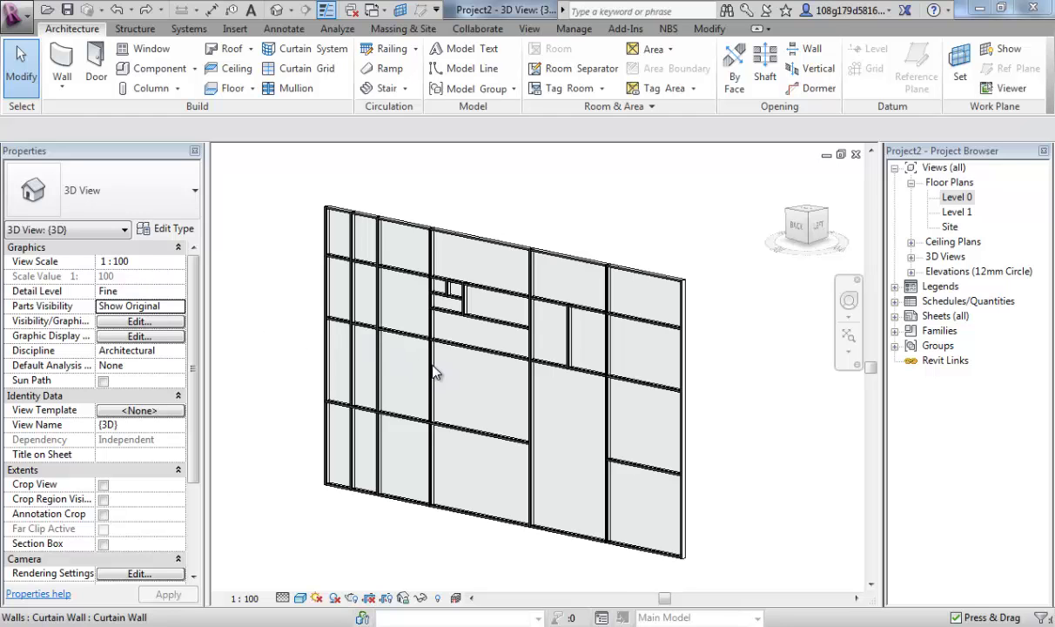
{"action": "scroll", "coordinate": [470, 356], "scroll_direction": "up", "scroll_amount": 4}
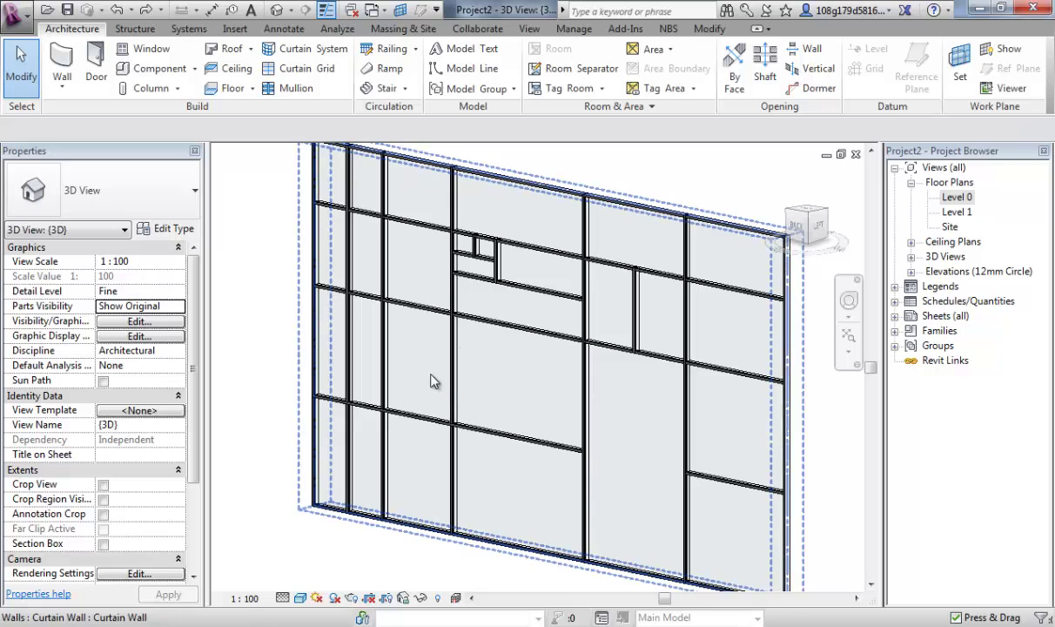
{"action": "middle_click_drag", "start_coordinate": [393, 376], "coordinate": [384, 416]}
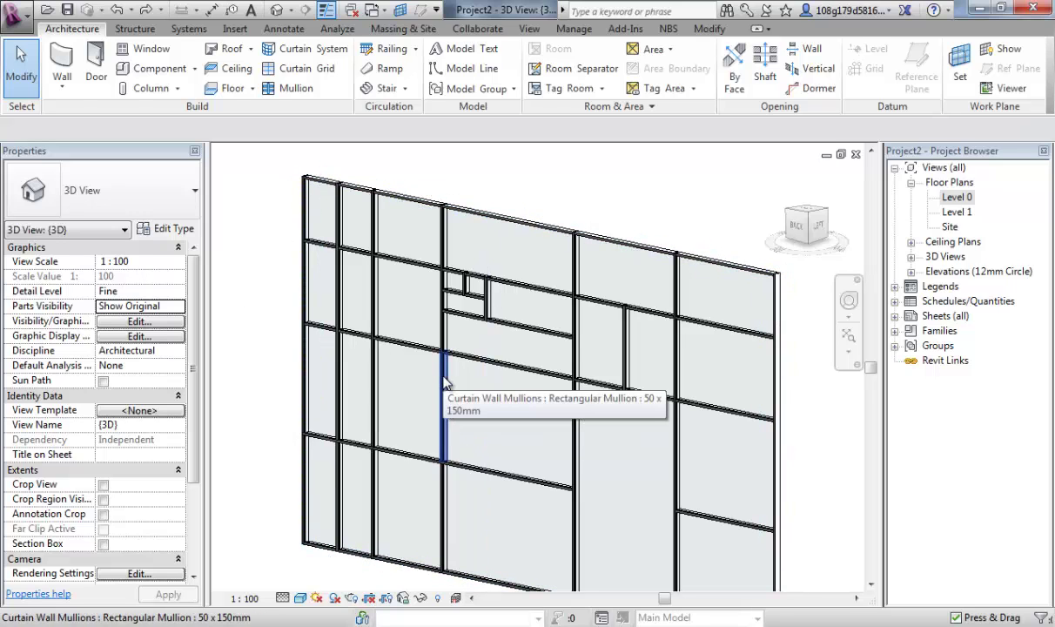
Change the vertical mullion segment between the third and fourth bays, directly below the middle row, to Rectangular Mullion 30mm Square.
{"action": "left_click", "coordinate": [444, 383]}
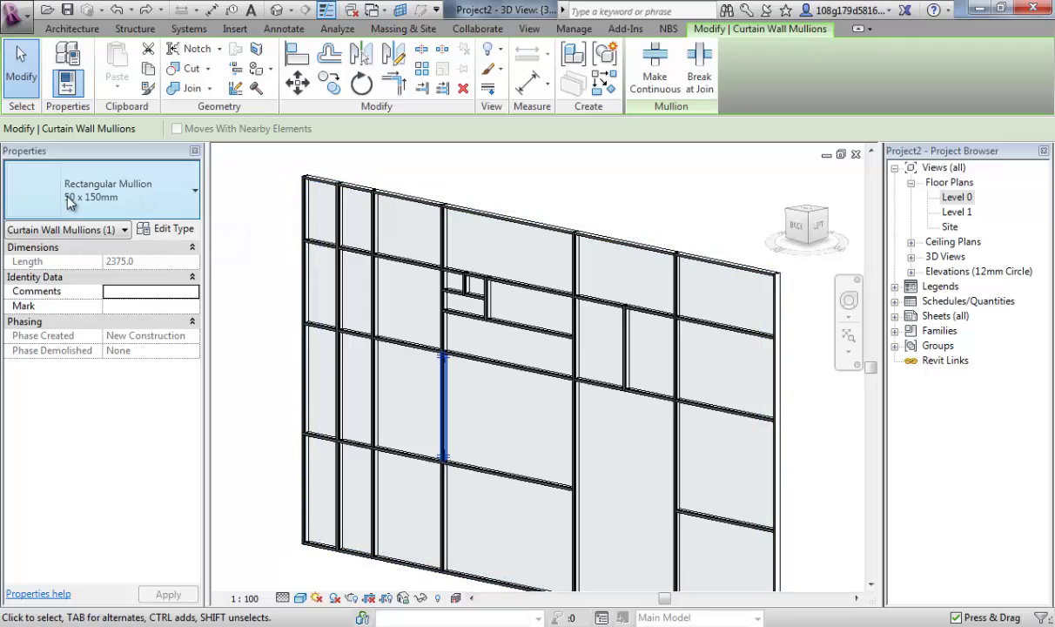
{"action": "left_click", "coordinate": [195, 206]}
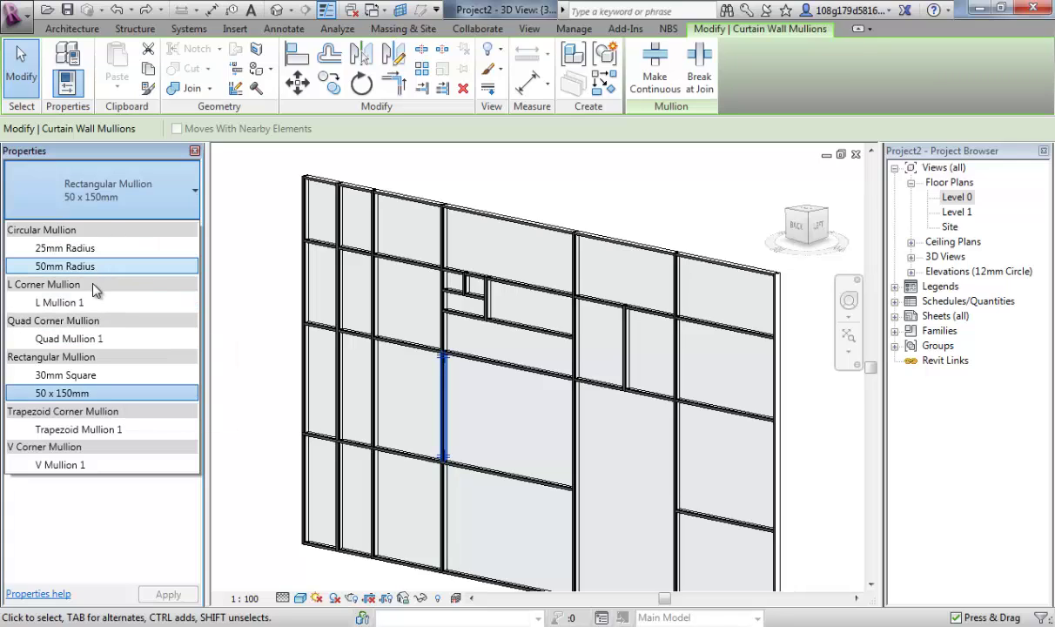
{"action": "left_click", "coordinate": [65, 376]}
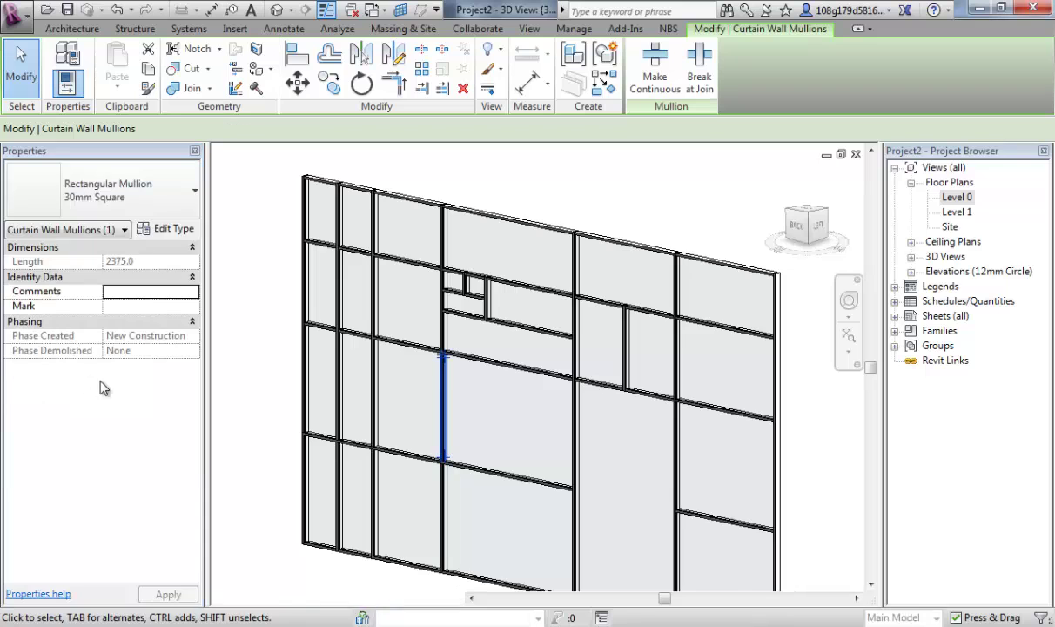
{"action": "scroll", "coordinate": [424, 414], "scroll_direction": "up", "scroll_amount": 2}
{"action": "scroll", "coordinate": [470, 340], "scroll_direction": "up", "scroll_amount": 1}
{"action": "scroll", "coordinate": [474, 323], "scroll_direction": "down", "scroll_amount": 4}
{"action": "scroll", "coordinate": [466, 344], "scroll_direction": "down", "scroll_amount": 3}
{"action": "scroll", "coordinate": [464, 335], "scroll_direction": "up", "scroll_amount": 3}
{"action": "middle_click_drag", "start_coordinate": [465, 336], "coordinate": [384, 391]}
{"action": "left_click", "coordinate": [253, 311]}
{"action": "middle_click_drag", "start_coordinate": [290, 358], "coordinate": [261, 326]}
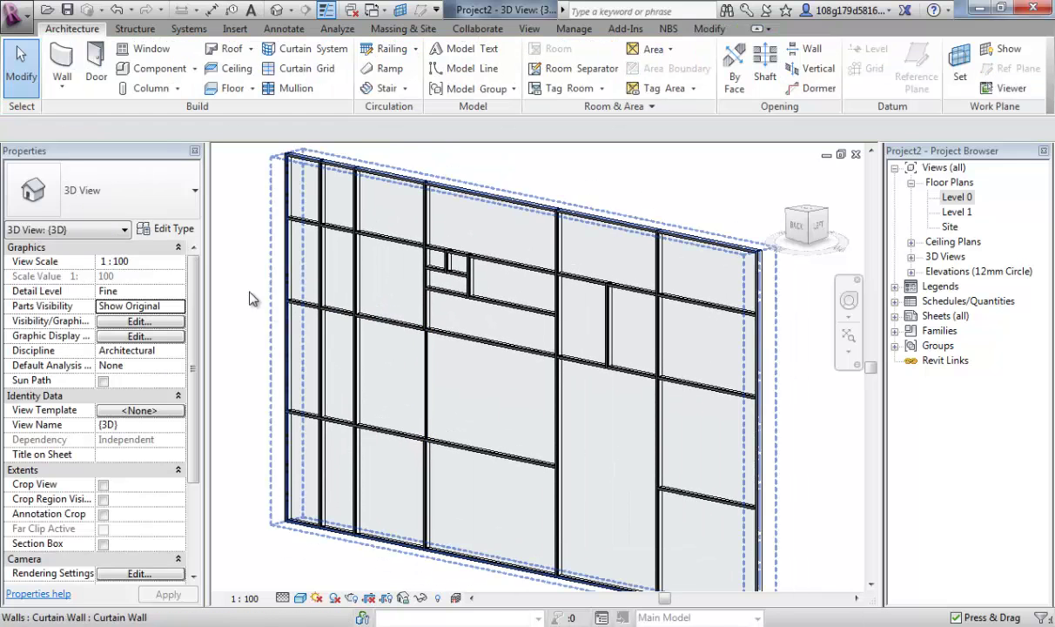
Duplicate the 30mm Square type of the vertical mullion segment below the middle row as a new type named 300x300mm.
{"action": "left_click", "coordinate": [427, 372]}
{"action": "left_click", "coordinate": [102, 190]}
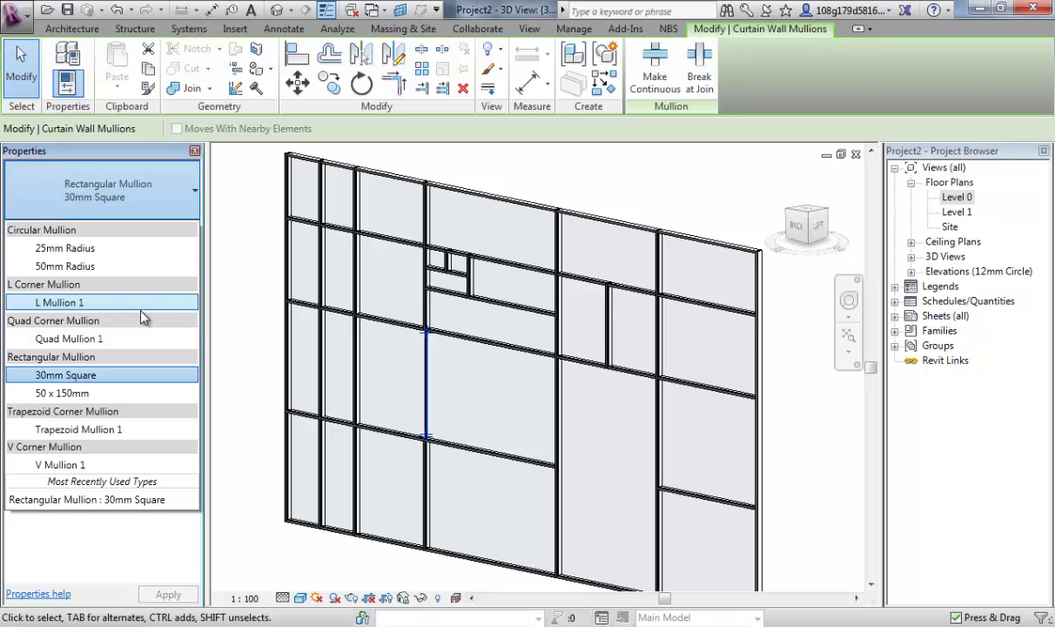
{"action": "left_click", "coordinate": [235, 351]}
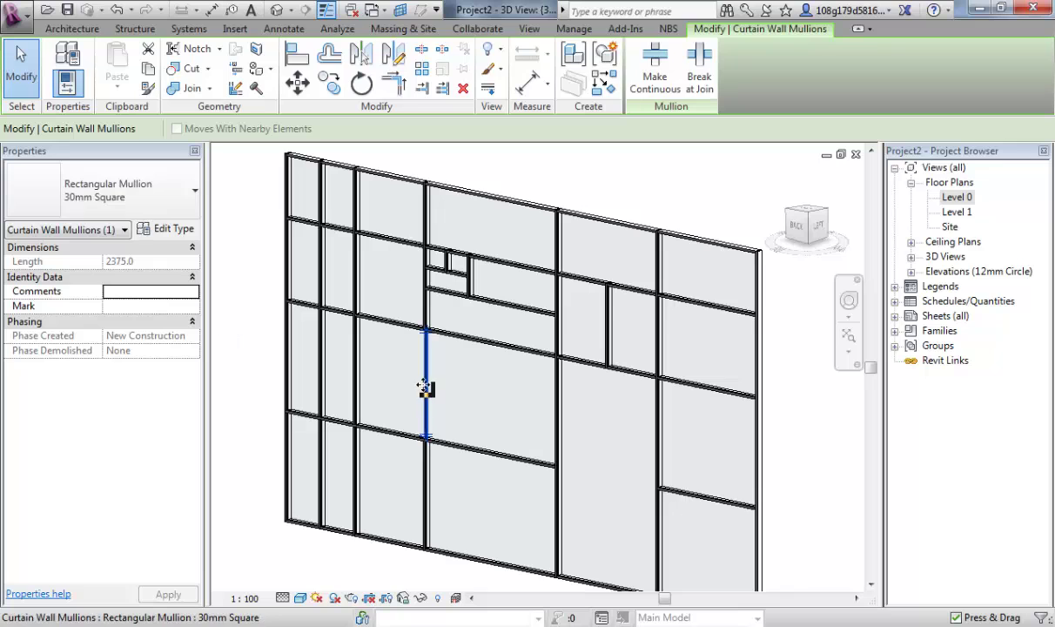
{"action": "left_click", "coordinate": [182, 229]}
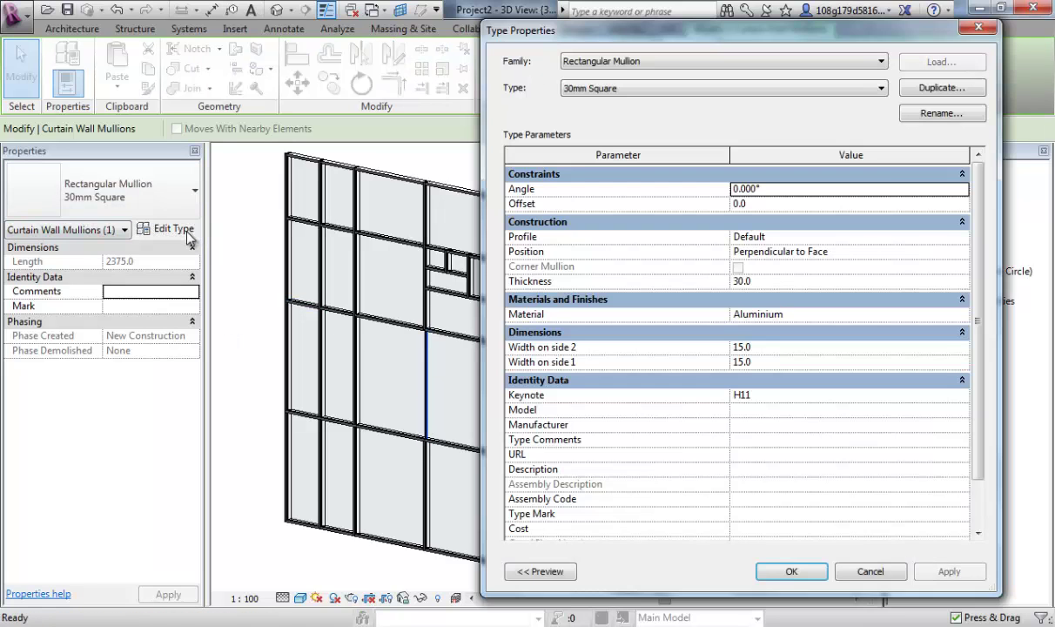
{"action": "left_click", "coordinate": [951, 90]}
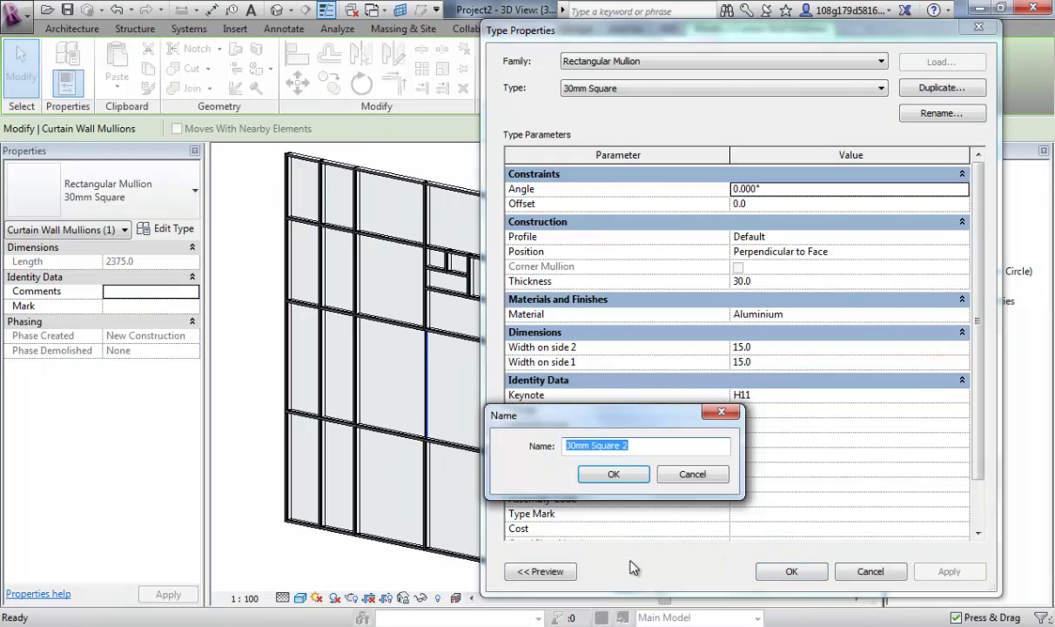
{"action": "type", "text": "100"}
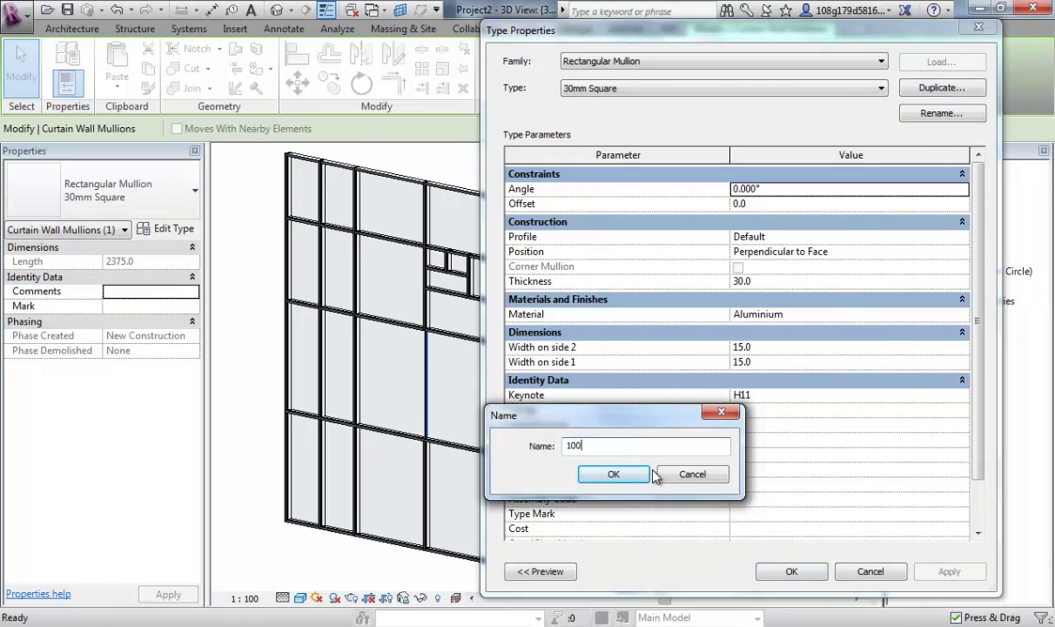
{"action": "key", "text": "BackSpace"}
{"action": "type", "text": "300x300mm"}
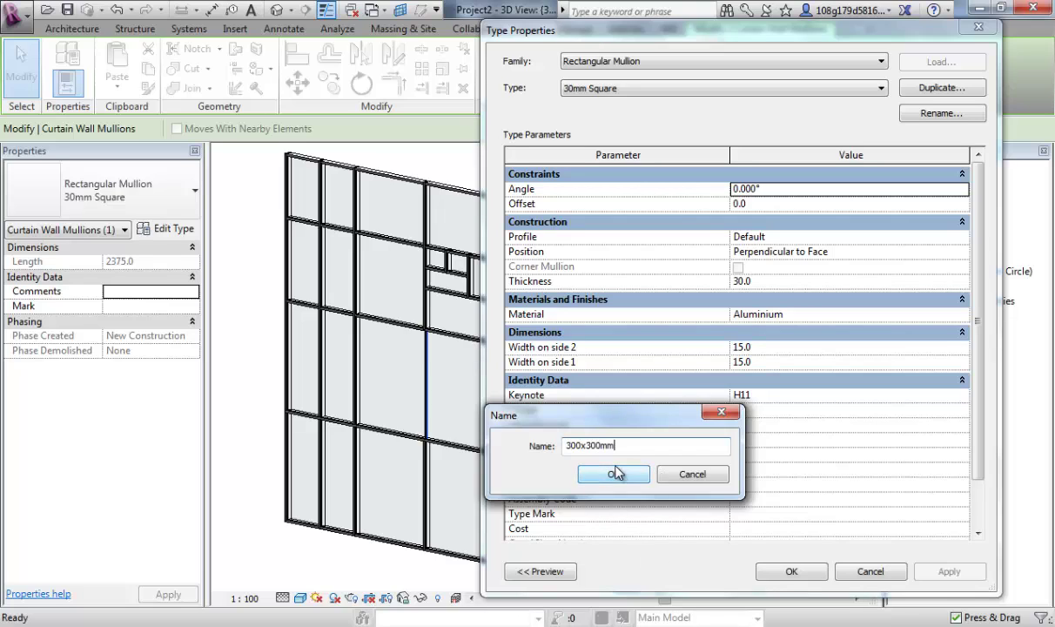
{"action": "left_click", "coordinate": [615, 473]}
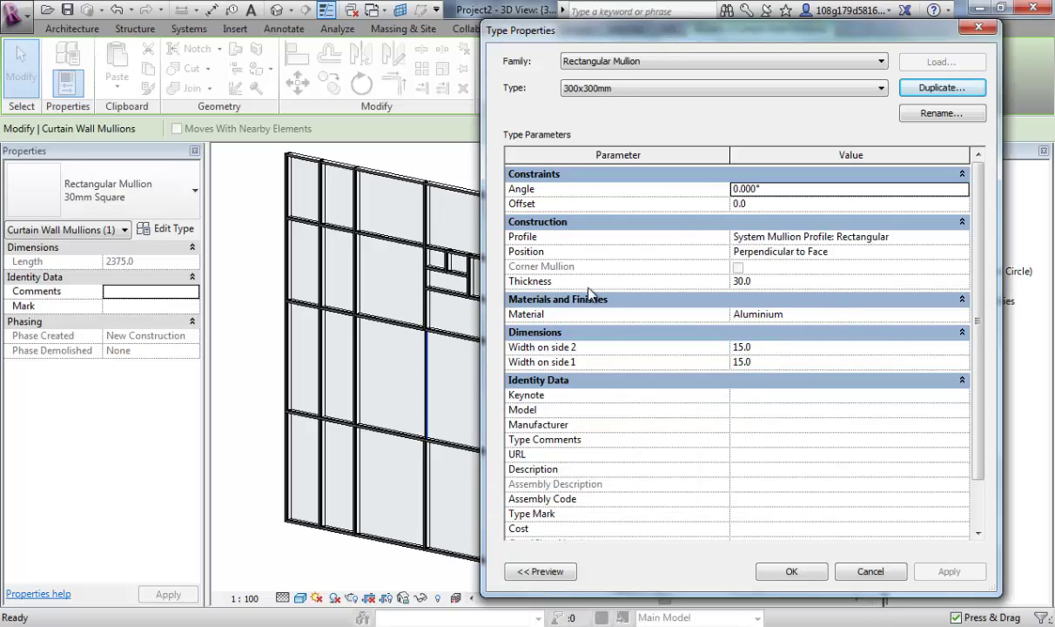
Set the 300x300mm mullion type's thickness to 300 and its width on both sides to 150, and apply it to the segment.
{"action": "left_click", "coordinate": [784, 280]}
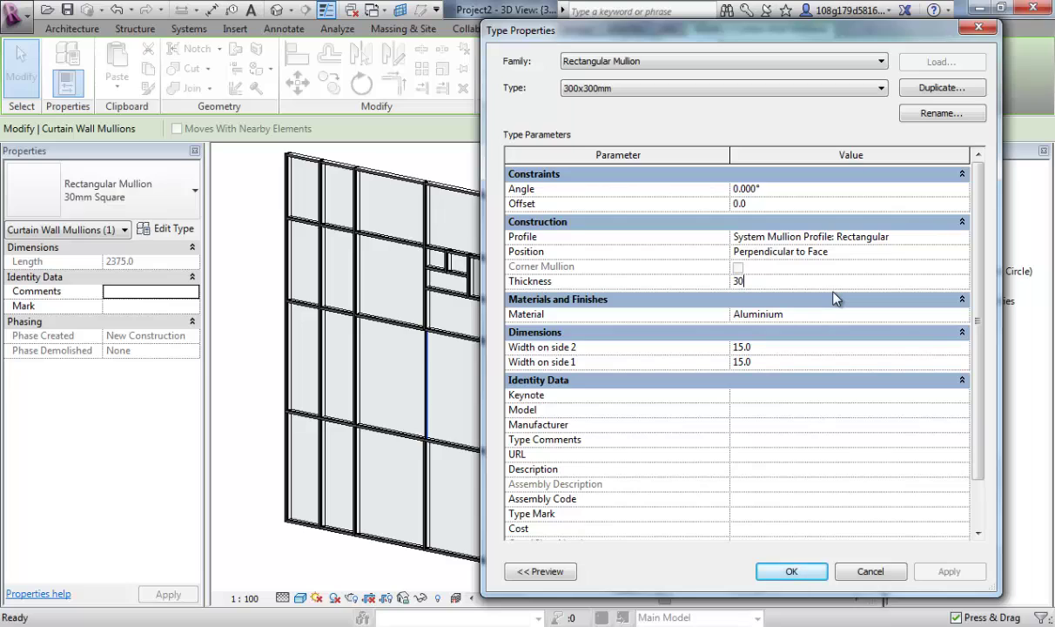
{"action": "key", "text": "Return"}
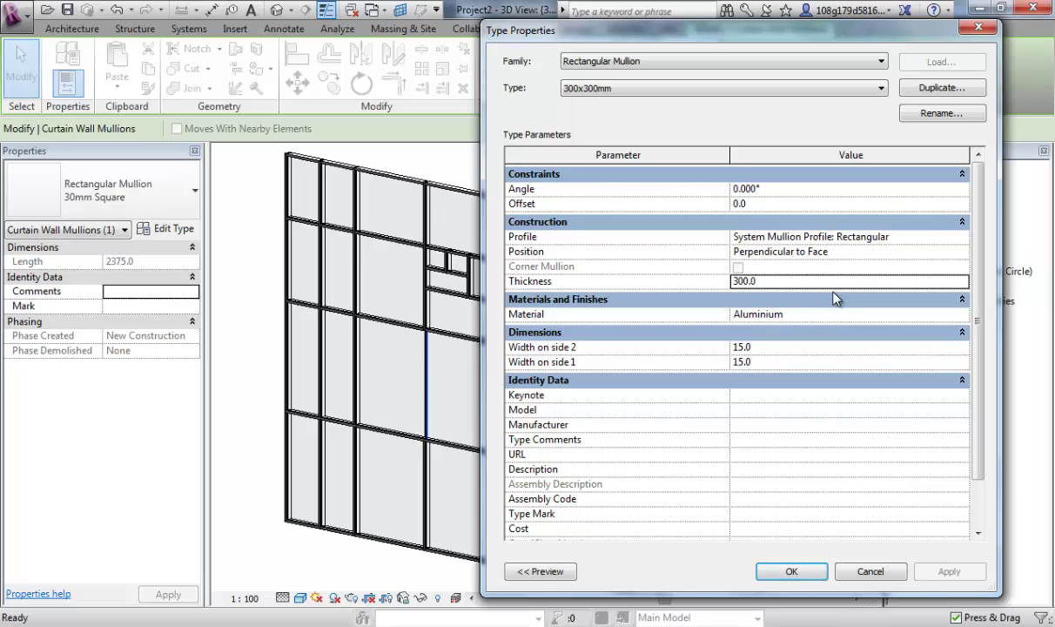
{"action": "left_click", "coordinate": [762, 348]}
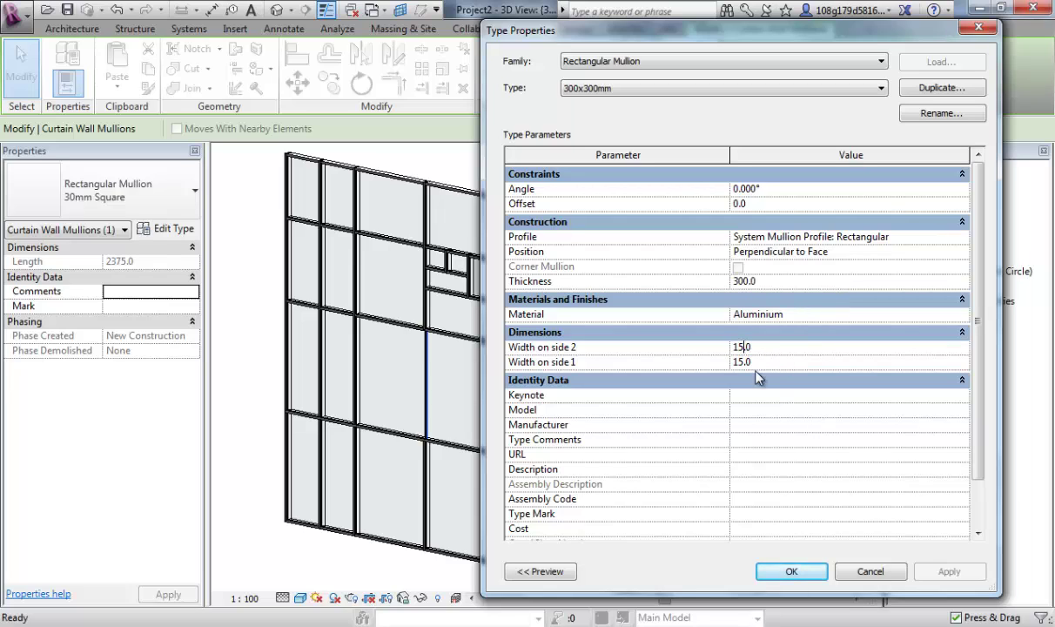
{"action": "type", "text": "0"}
{"action": "left_click", "coordinate": [744, 361]}
{"action": "left_click", "coordinate": [744, 361]}
{"action": "type", "text": "0"}
{"action": "left_click", "coordinate": [798, 571]}
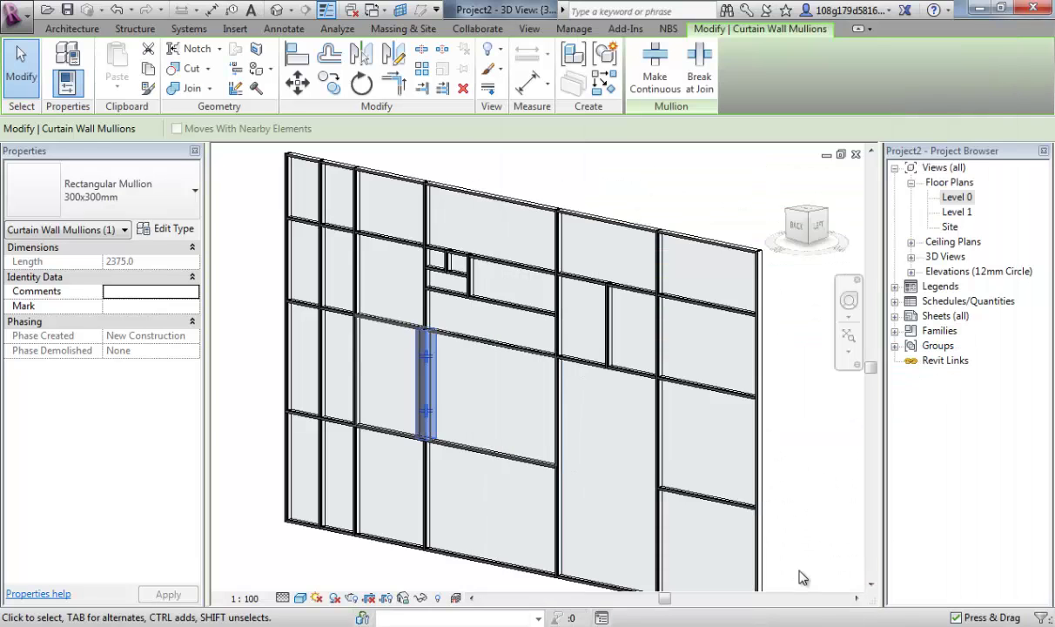
{"action": "left_click", "coordinate": [246, 377]}
Select all 50 x 150mm mullion instances visible in the view and change them to Rectangular Mullion 300x300mm.
{"action": "scroll", "coordinate": [409, 352], "scroll_direction": "up", "scroll_amount": 5}
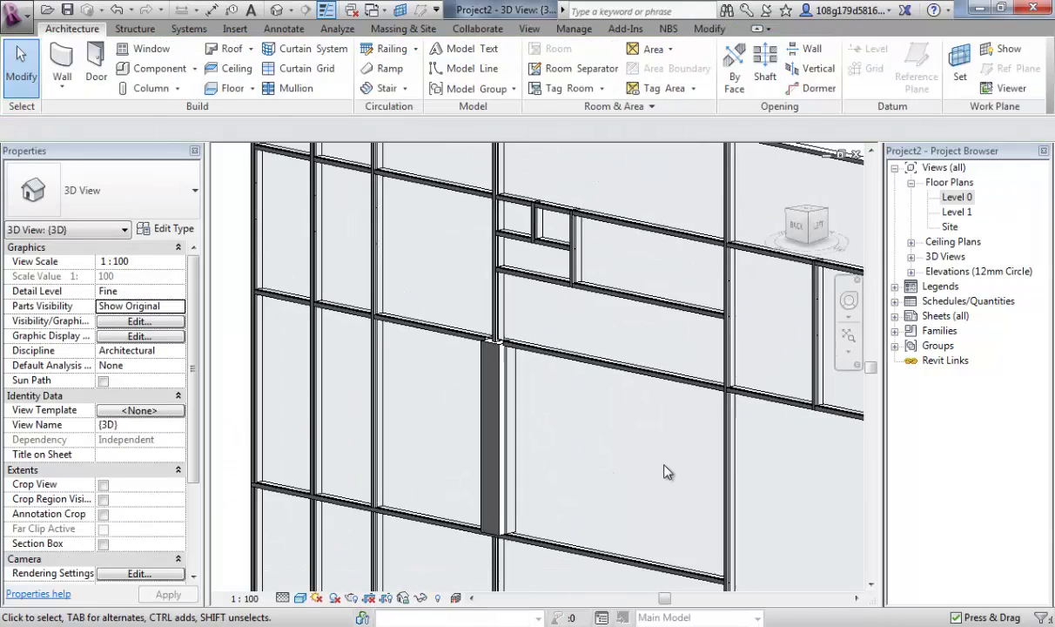
{"action": "scroll", "coordinate": [666, 471], "scroll_direction": "down", "scroll_amount": 3}
{"action": "middle_click_drag", "start_coordinate": [587, 530], "coordinate": [431, 358]}
{"action": "scroll", "coordinate": [430, 338], "scroll_direction": "down", "scroll_amount": 1}
{"action": "scroll", "coordinate": [429, 338], "scroll_direction": "down", "scroll_amount": 1}
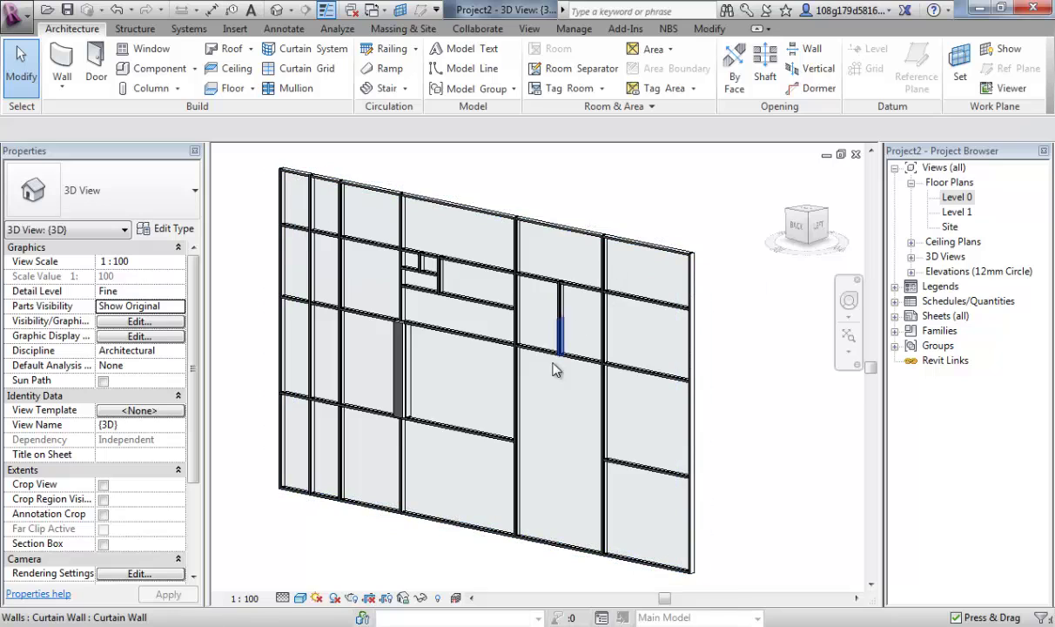
{"action": "right_click", "coordinate": [358, 317]}
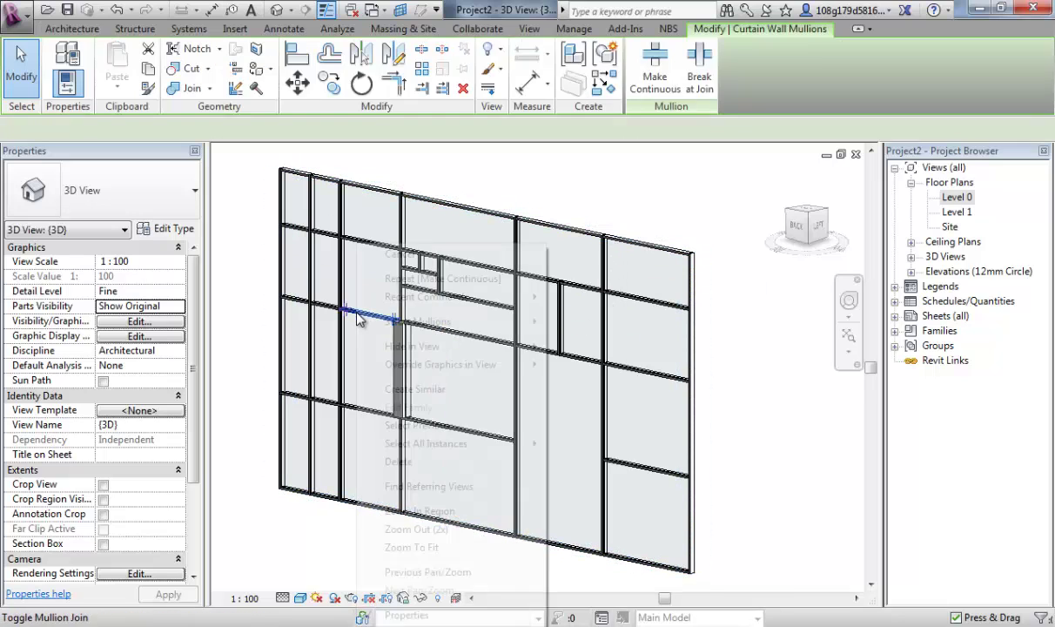
{"action": "mouse_move", "coordinate": [485, 447]}
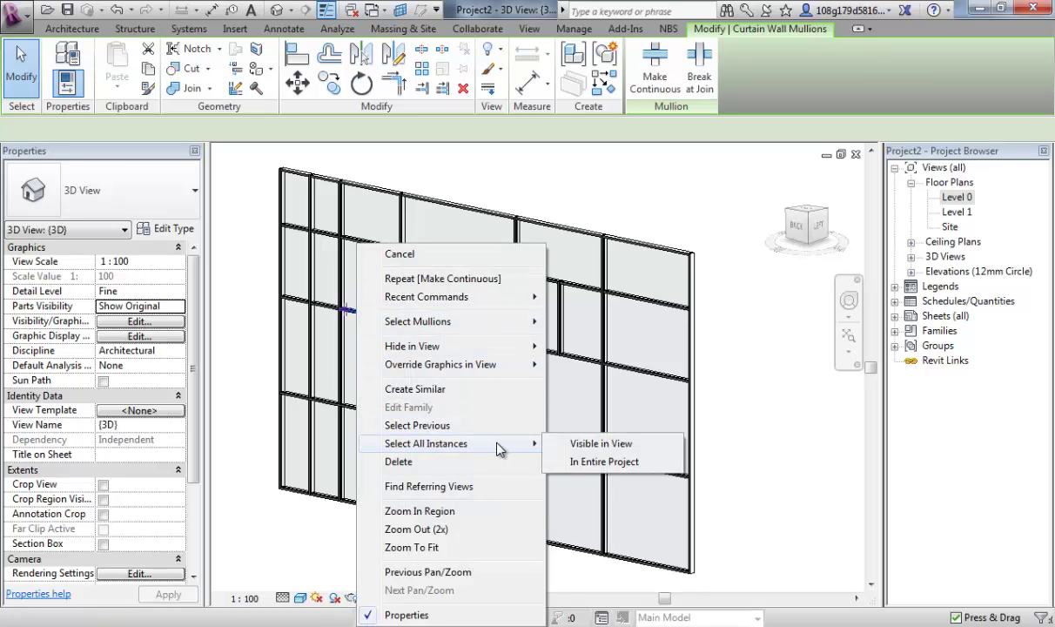
{"action": "left_click", "coordinate": [607, 446]}
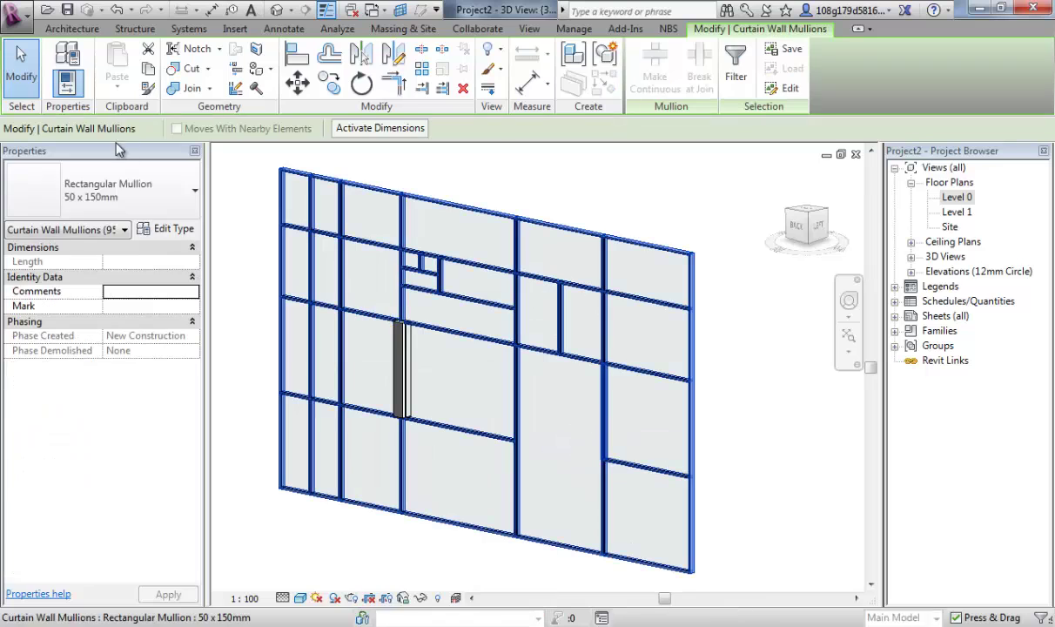
{"action": "left_click", "coordinate": [191, 199]}
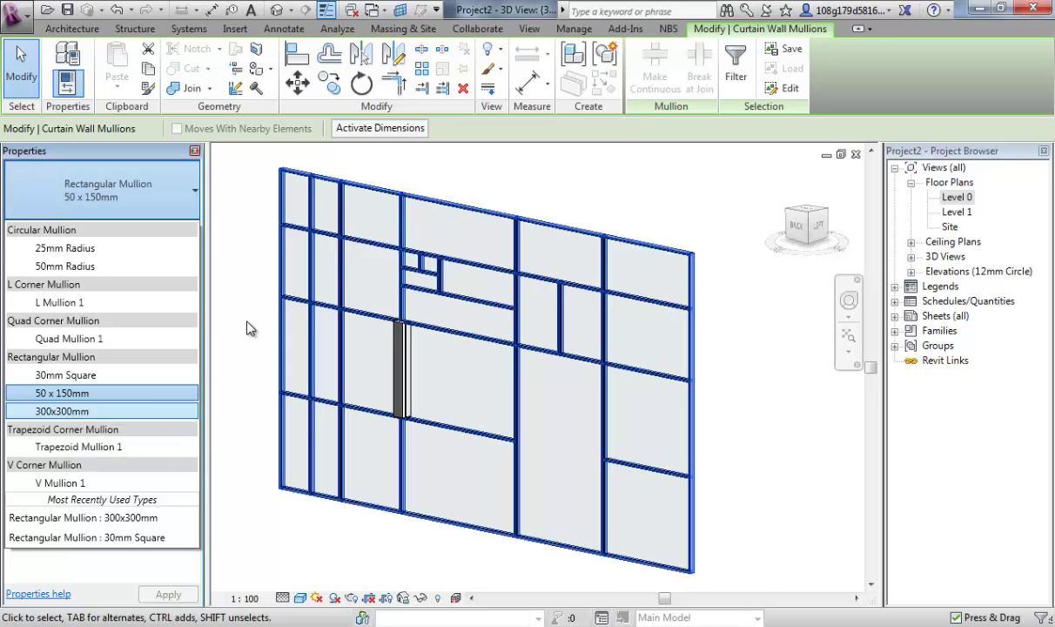
{"action": "left_click", "coordinate": [758, 577]}
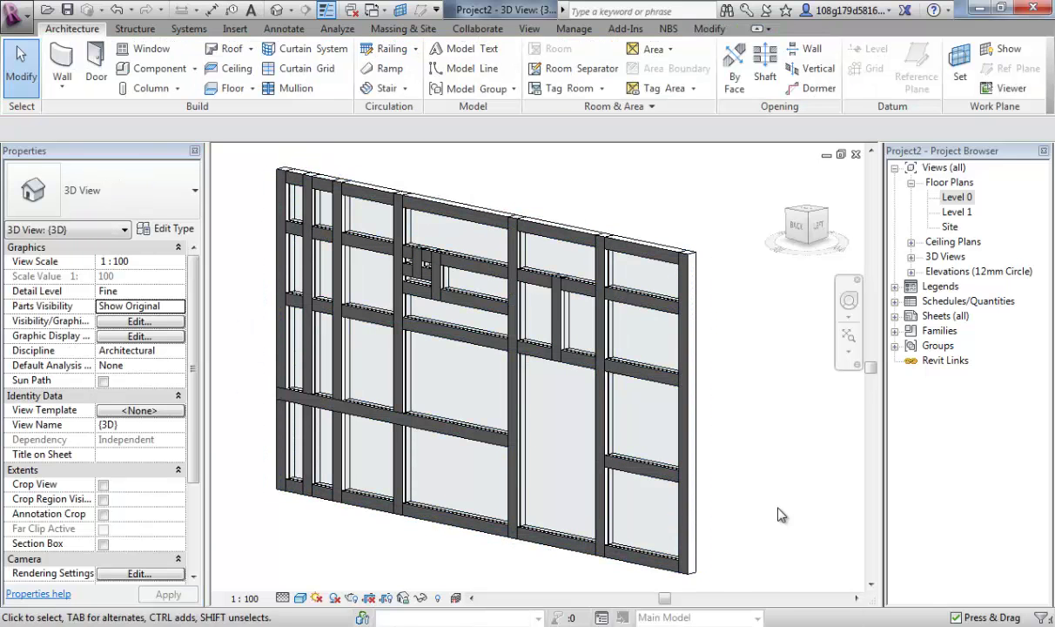
{"action": "middle_click_drag", "start_coordinate": [781, 515], "coordinate": [497, 381], "text": "shift"}
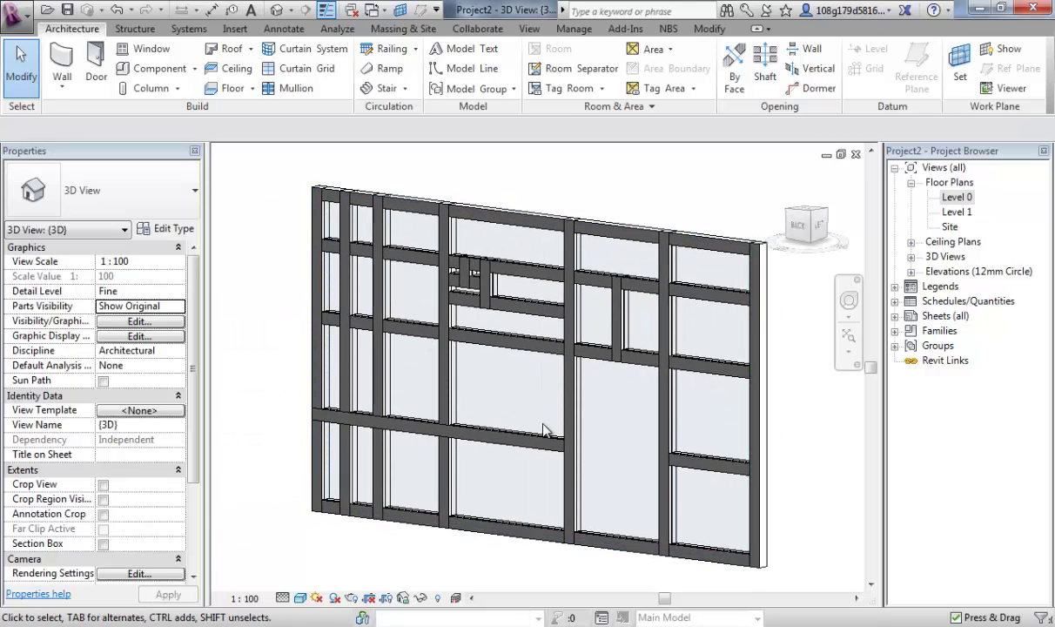
{"action": "middle_click_drag", "start_coordinate": [544, 433], "coordinate": [535, 437]}
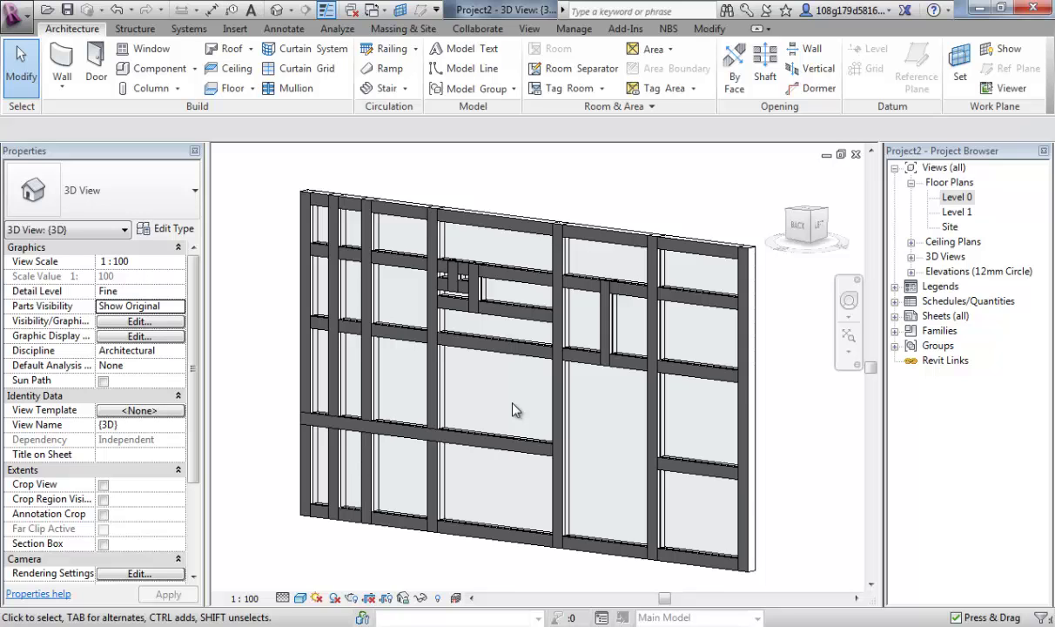
{"action": "middle_click_drag", "start_coordinate": [503, 421], "coordinate": [541, 422]}
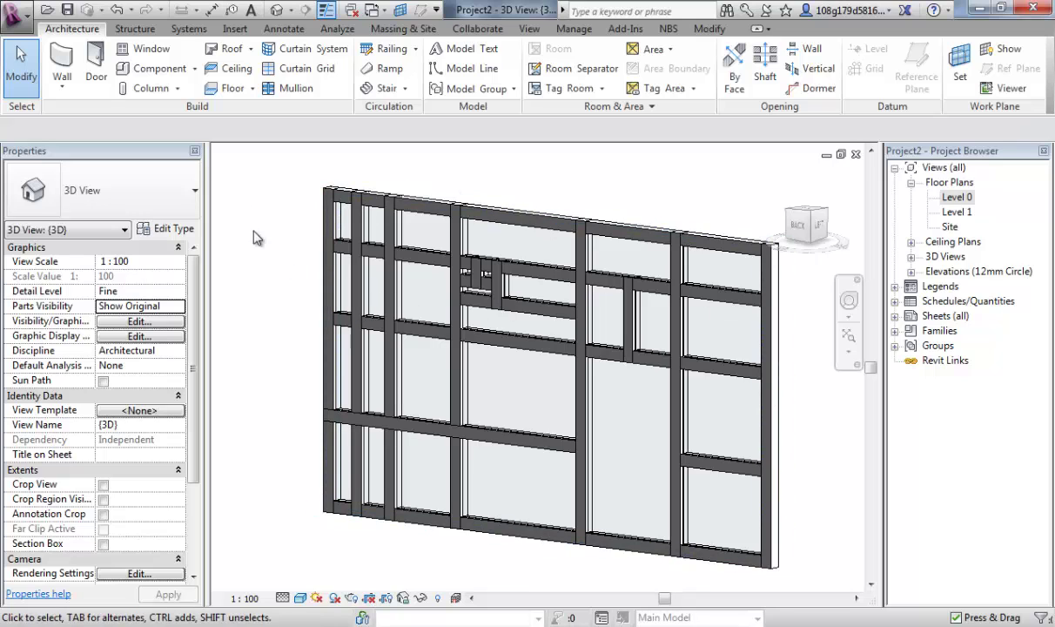
Create a new family from the Metric Profile-Mullion.rft template.
{"action": "left_click", "coordinate": [24, 19]}
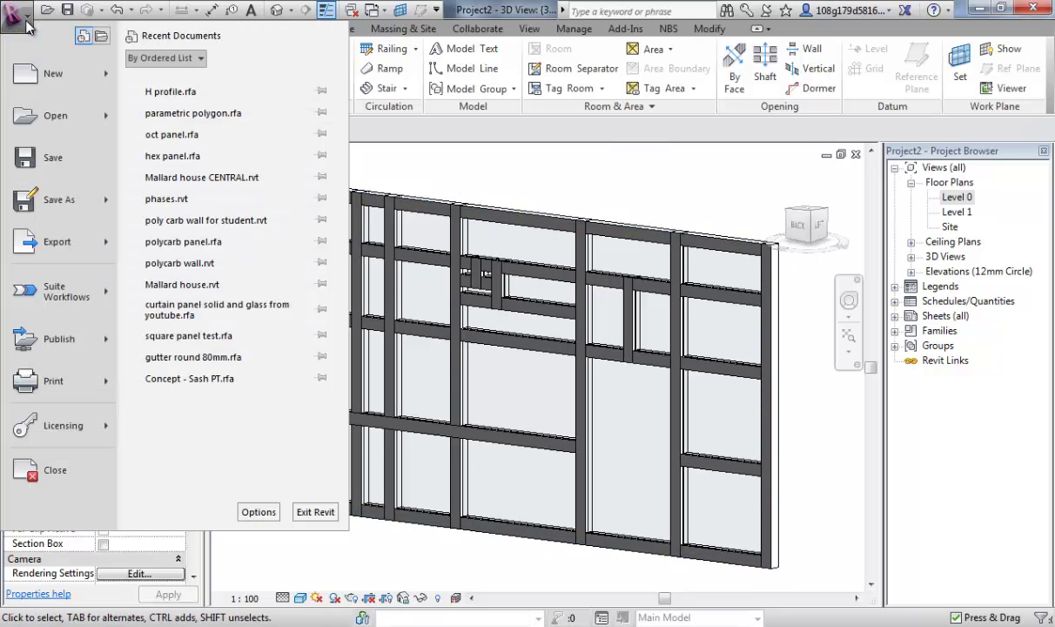
{"action": "mouse_move", "coordinate": [74, 76]}
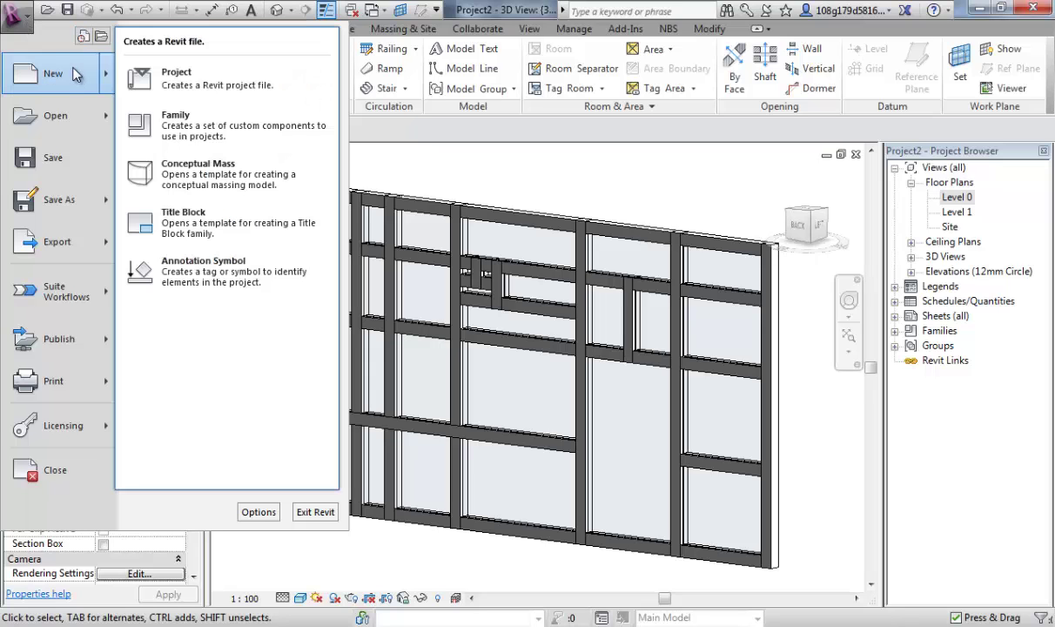
{"action": "left_click", "coordinate": [182, 124]}
{"action": "scroll", "coordinate": [361, 364], "scroll_direction": "down", "scroll_amount": 9}
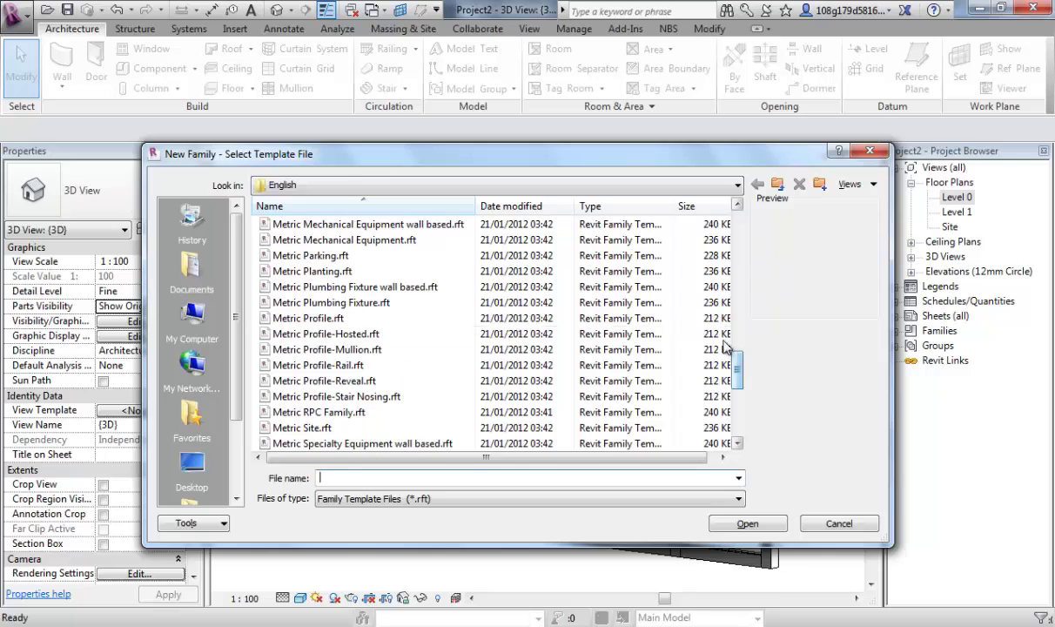
{"action": "left_click", "coordinate": [328, 349]}
{"action": "left_click", "coordinate": [747, 523]}
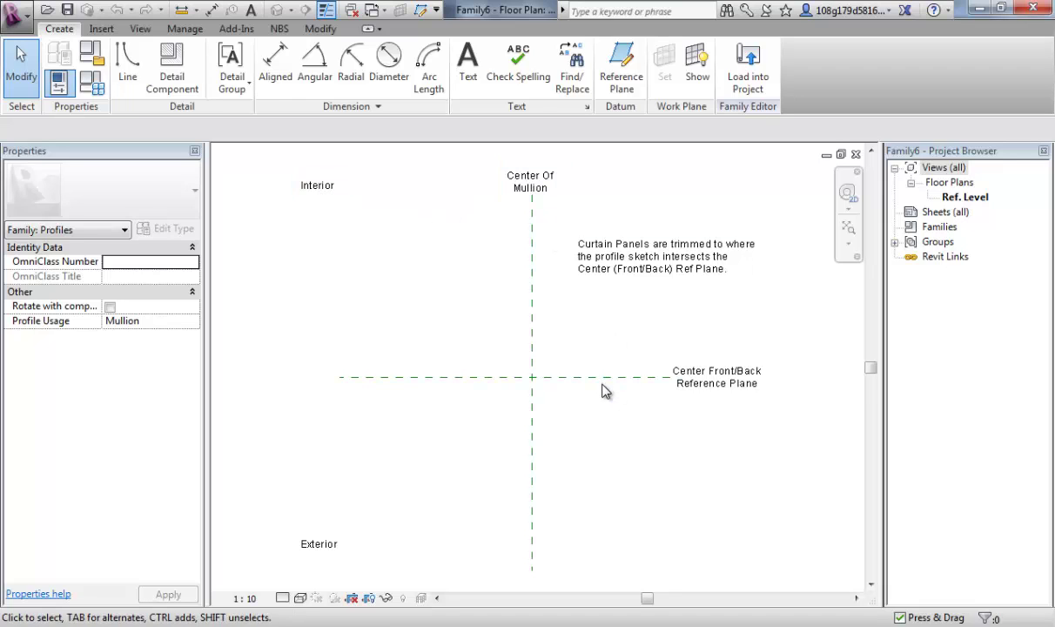
Draw a rectangle about 360 by 360 mm on the interior side, left of the mullion centre plane.
{"action": "left_click", "coordinate": [129, 76]}
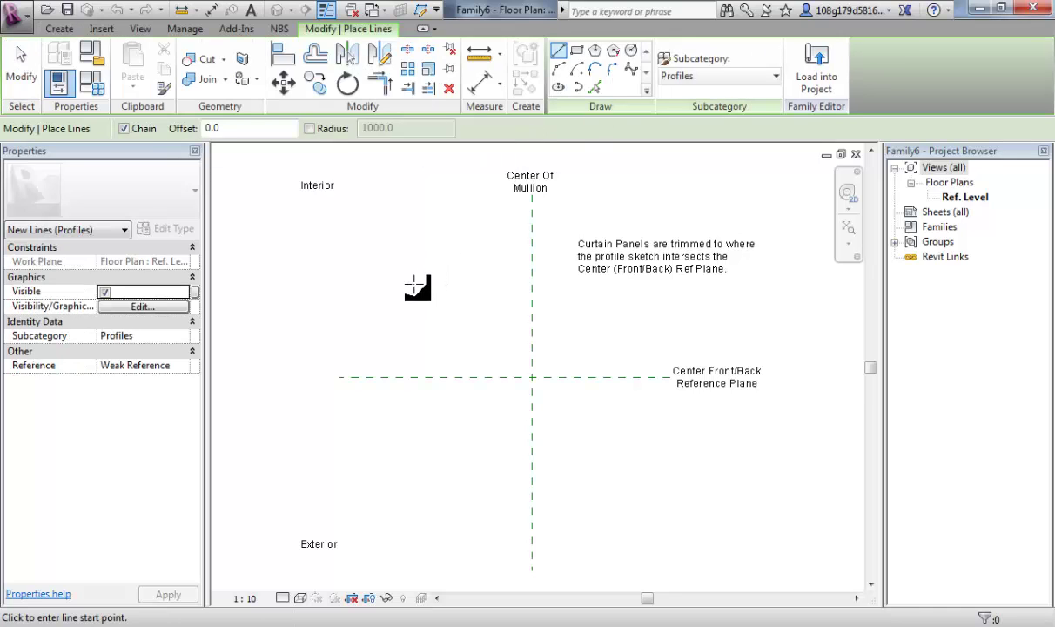
{"action": "left_click", "coordinate": [576, 49]}
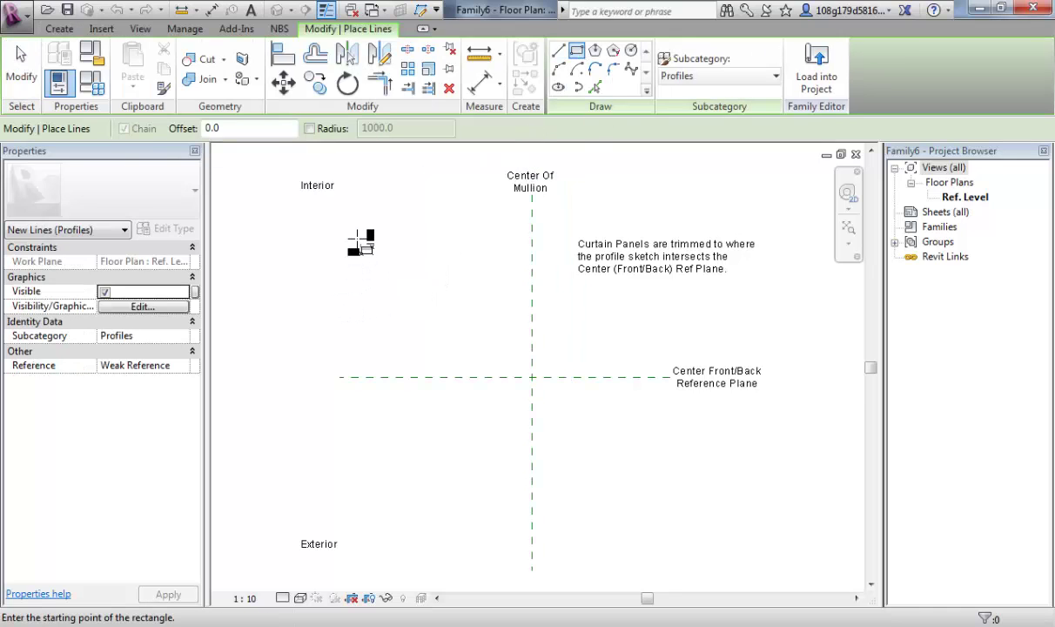
{"action": "left_click", "coordinate": [356, 236]}
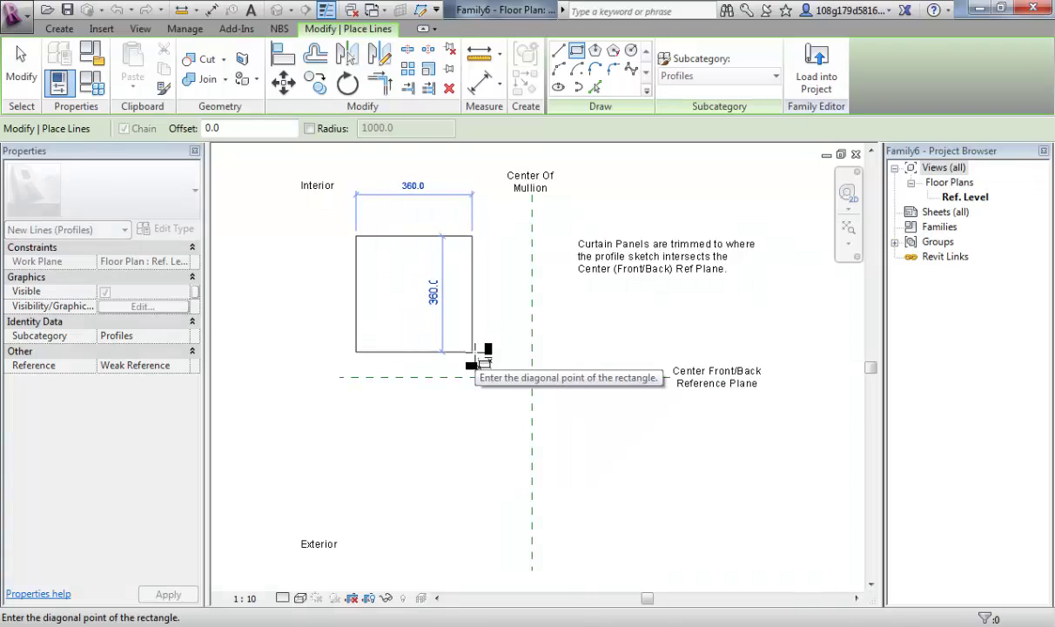
{"action": "left_click", "coordinate": [472, 351]}
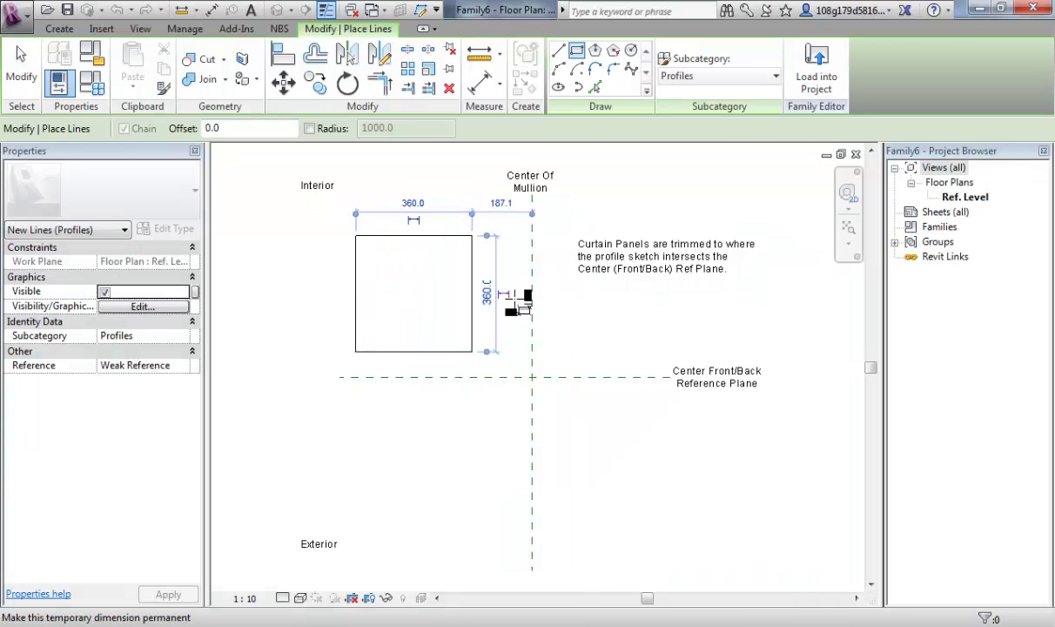
Draw a semicircular arc of about 100 mm radius bulging outward from the rectangle's lower edge.
{"action": "left_click", "coordinate": [559, 50]}
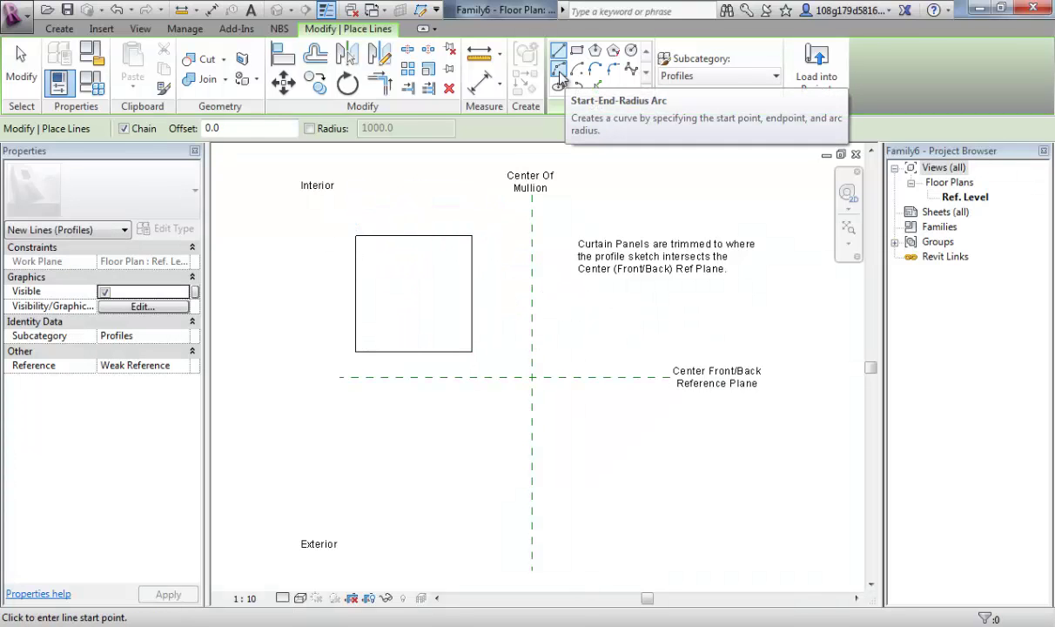
{"action": "left_click", "coordinate": [559, 70]}
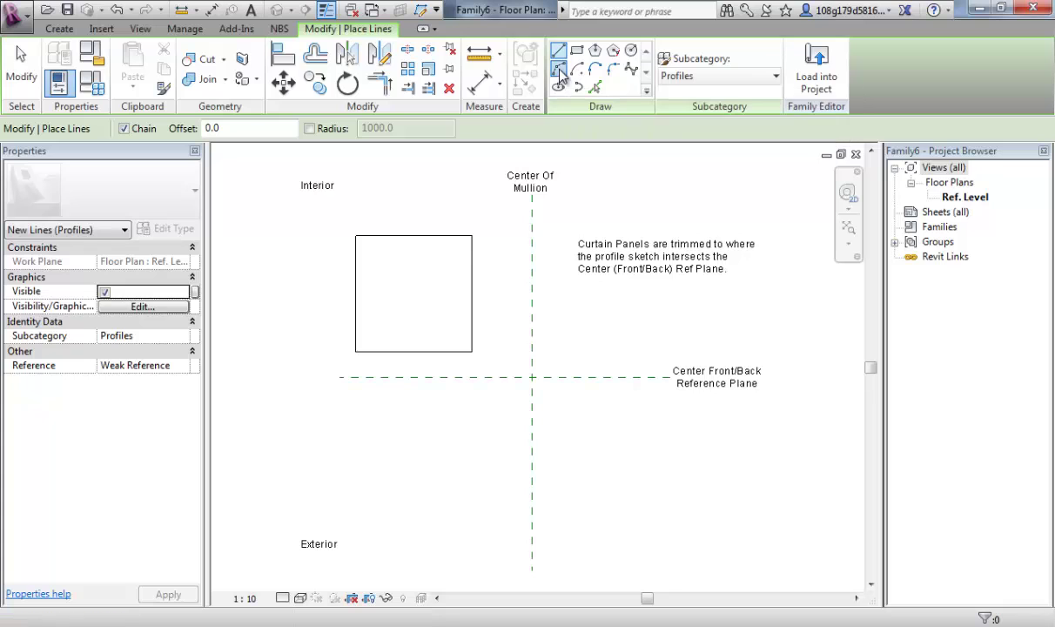
{"action": "left_click", "coordinate": [383, 352]}
{"action": "left_click", "coordinate": [445, 353]}
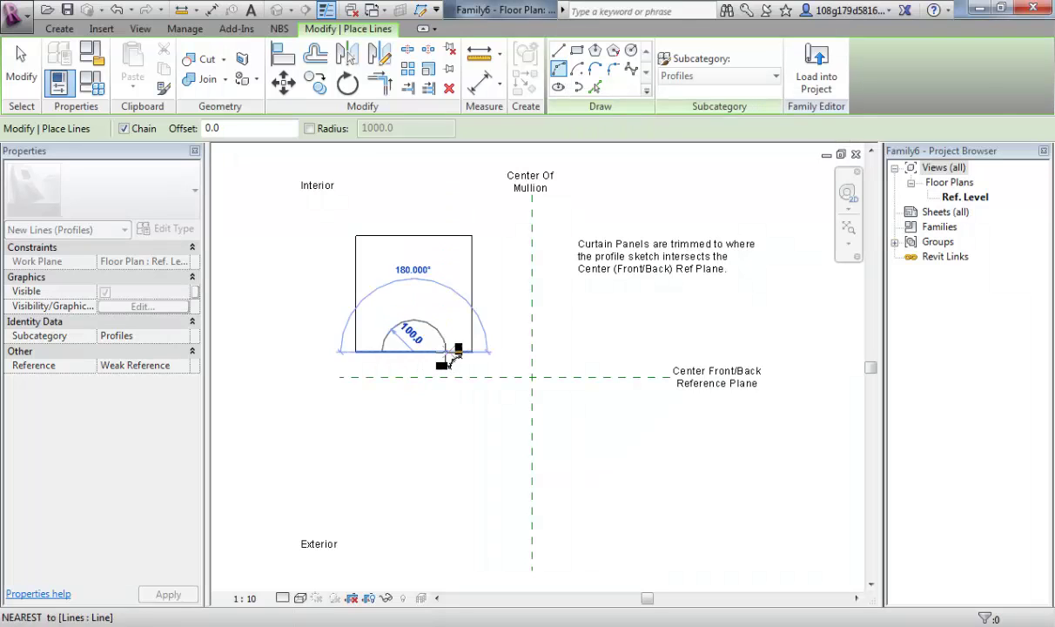
{"action": "left_click", "coordinate": [432, 377]}
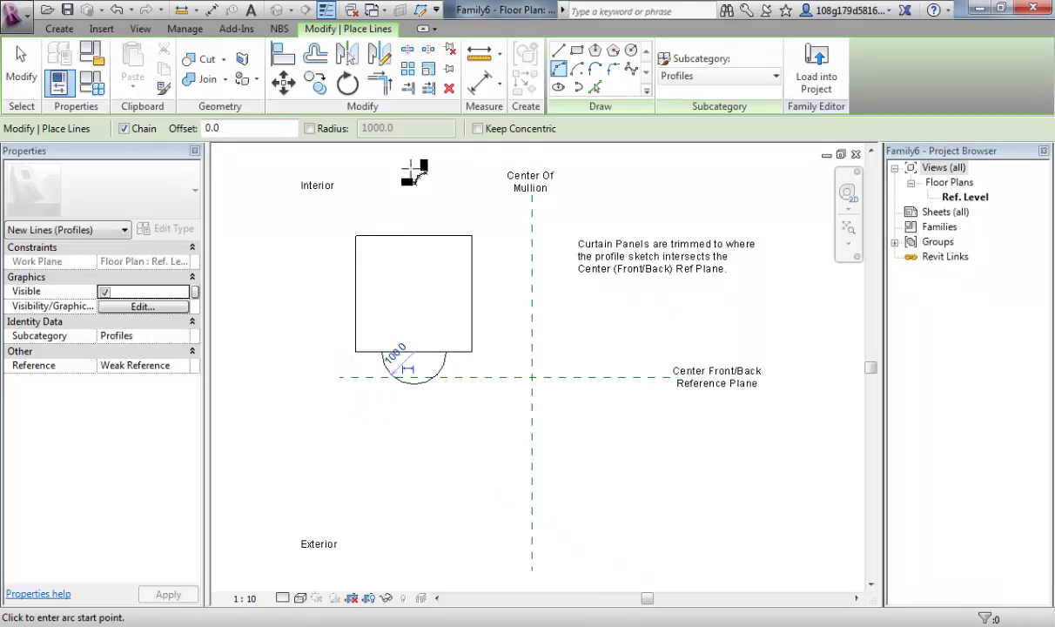
Draw a notch about 200 mm wide and 140 mm deep into the rectangle's upper edge with three connected lines.
{"action": "left_click", "coordinate": [558, 49]}
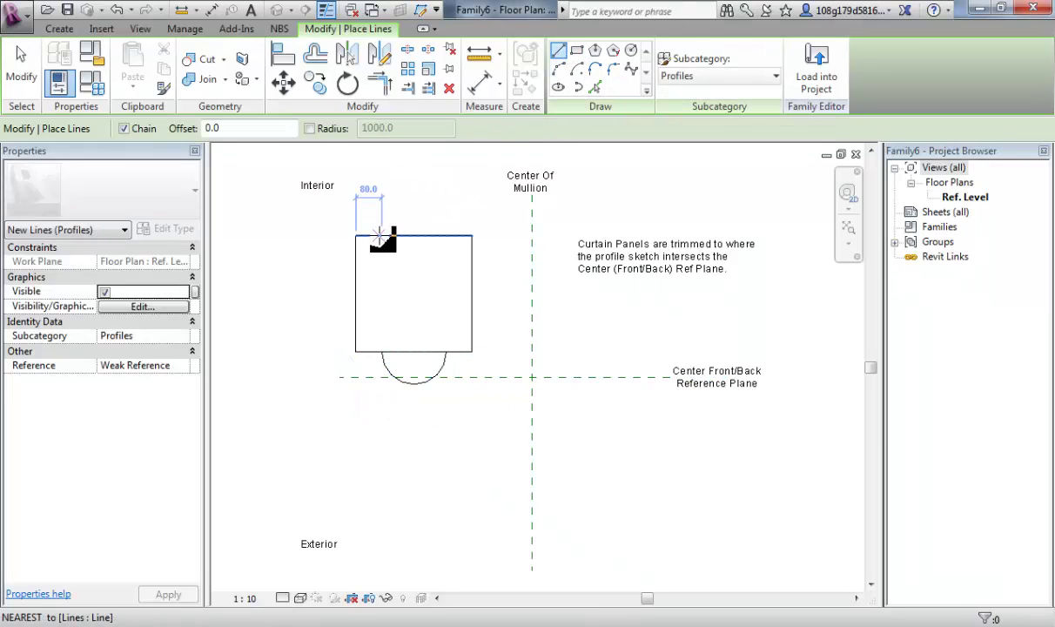
{"action": "left_click", "coordinate": [381, 235]}
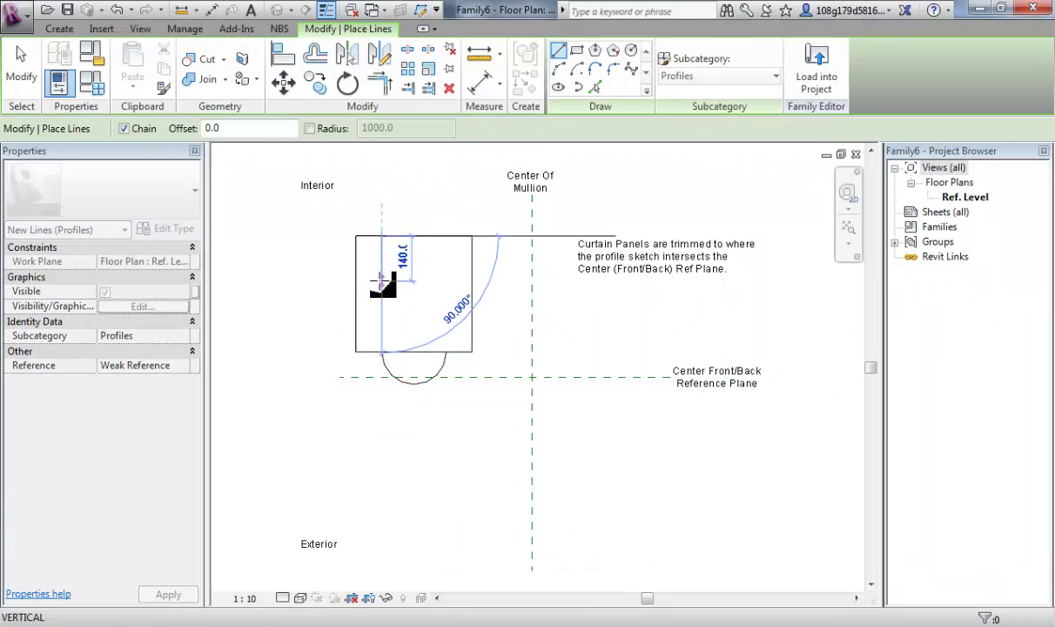
{"action": "left_click", "coordinate": [381, 280]}
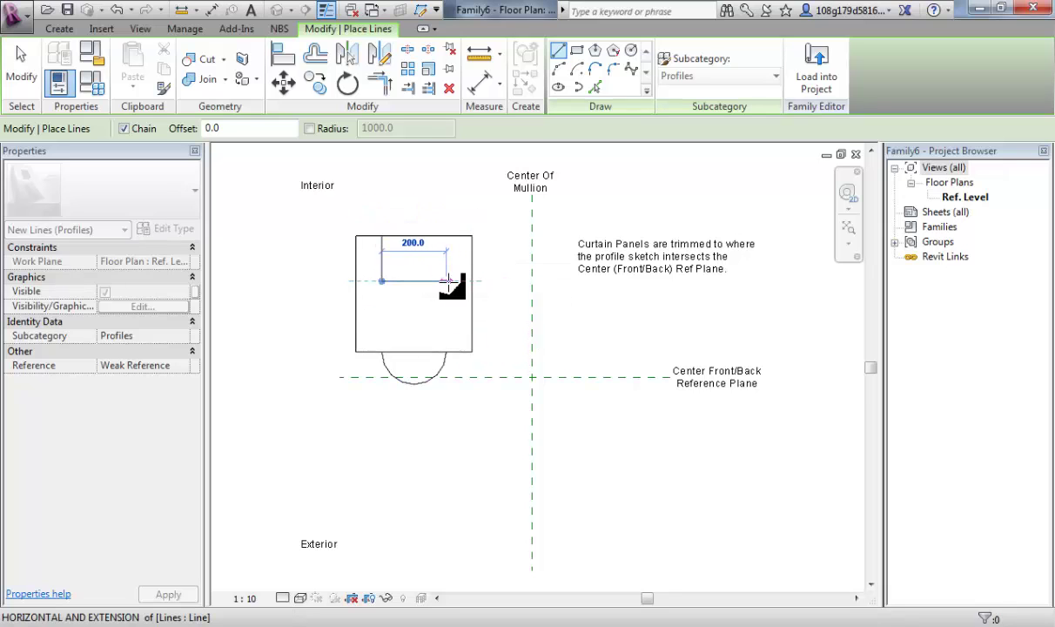
{"action": "left_click", "coordinate": [445, 280]}
{"action": "left_click", "coordinate": [446, 235]}
{"action": "key", "text": "Escape"}
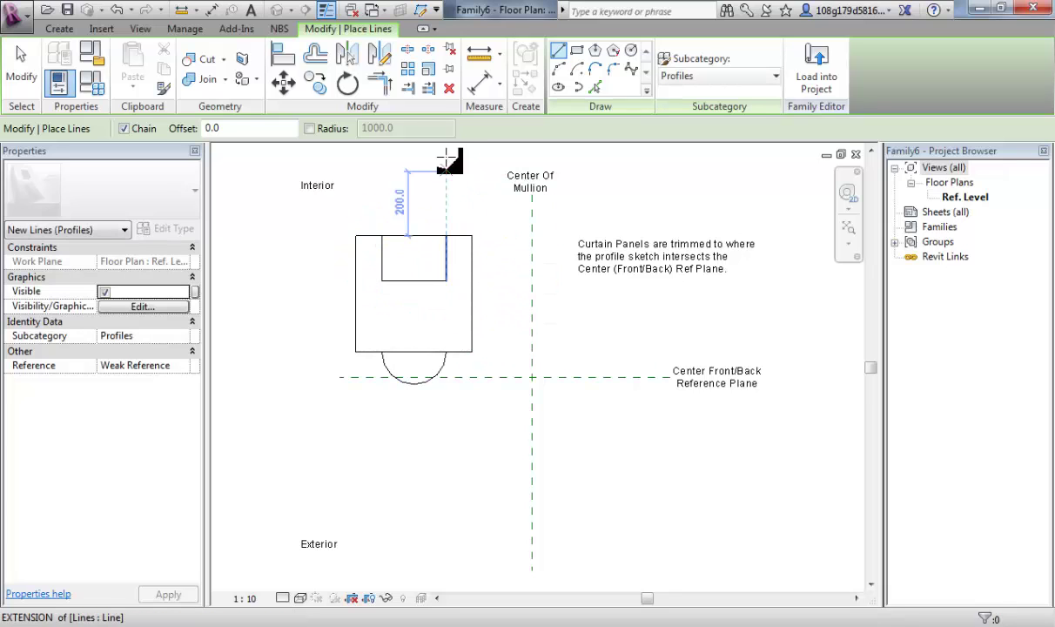
Split the rectangle's lower edge and trim the overlapping lines into one continuous outline following the notch and the arc.
{"action": "left_click", "coordinate": [406, 51]}
{"action": "left_click", "coordinate": [413, 352]}
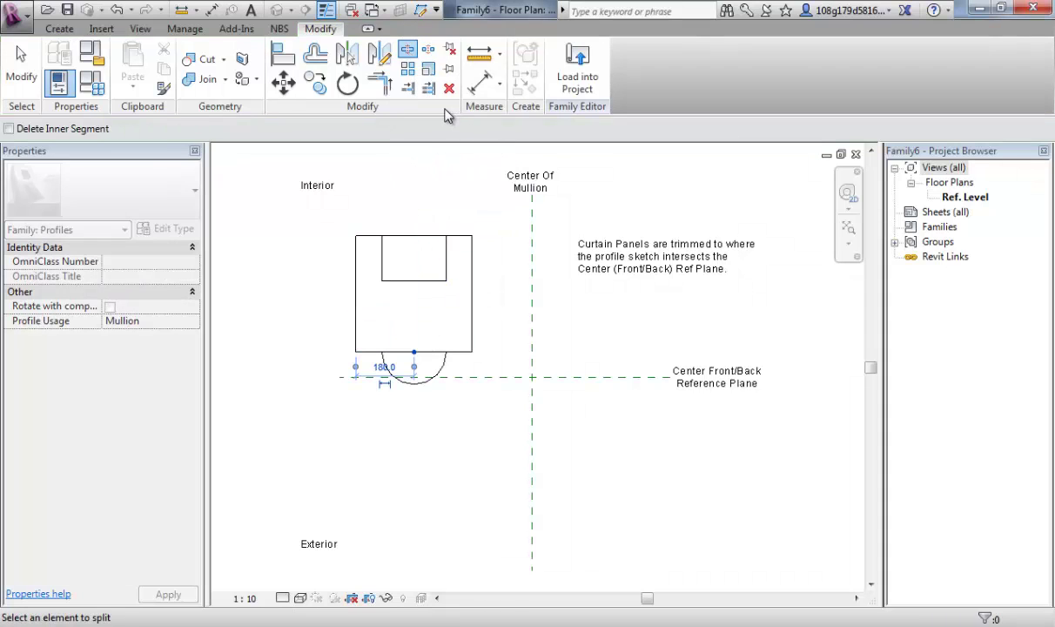
{"action": "left_click", "coordinate": [384, 87]}
{"action": "left_click", "coordinate": [374, 242]}
{"action": "left_click", "coordinate": [384, 257]}
{"action": "left_click", "coordinate": [464, 244]}
{"action": "left_click", "coordinate": [462, 237]}
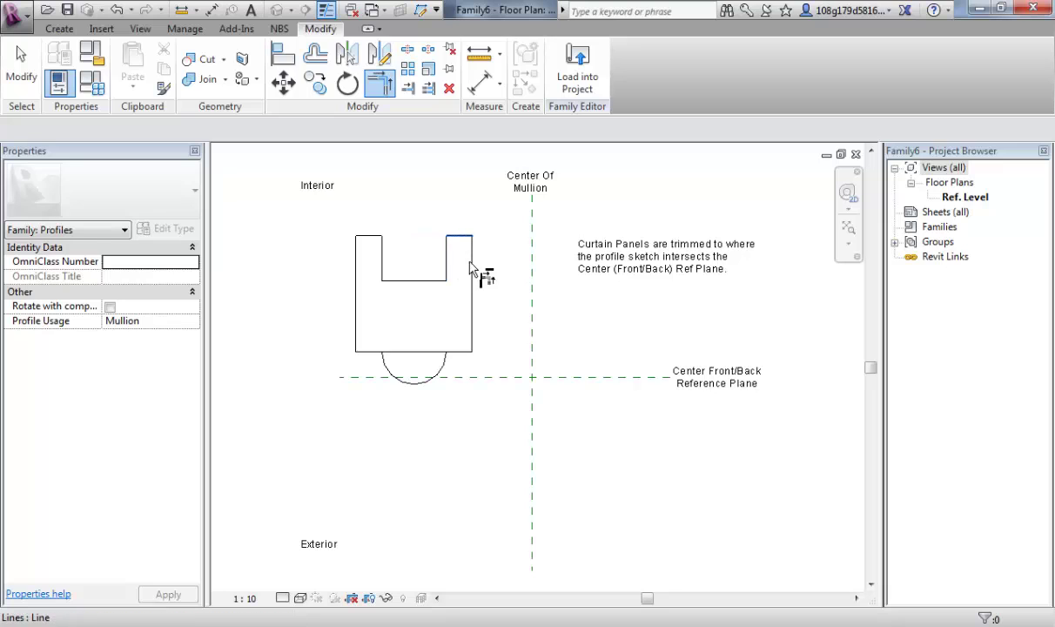
{"action": "left_click", "coordinate": [401, 380]}
{"action": "left_click", "coordinate": [382, 353]}
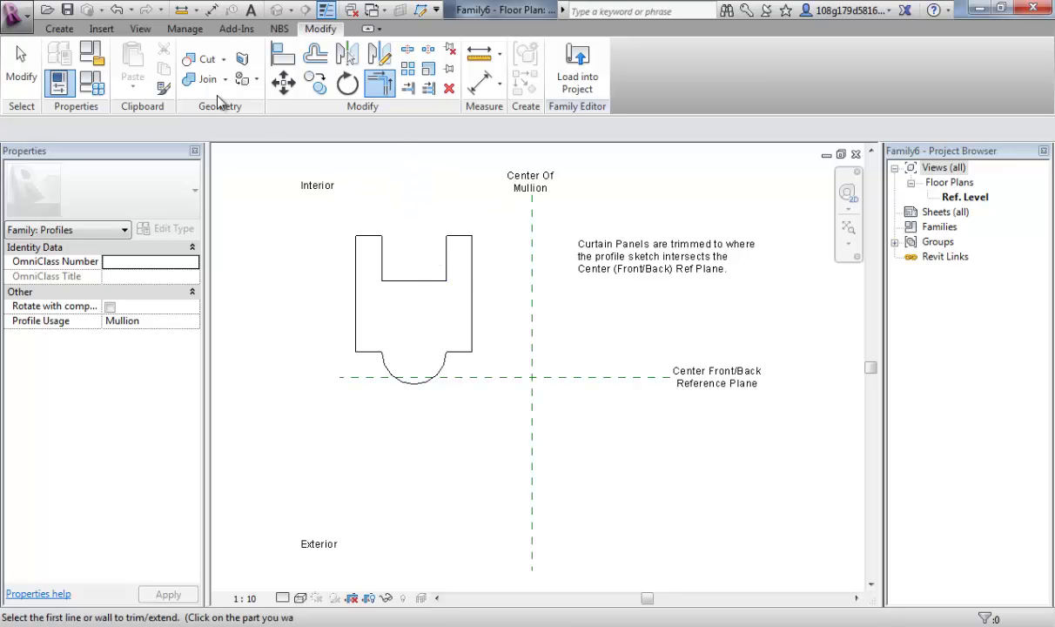
Move the whole profile so it is centred on the Center Of Mullion plane and its body straddles the Center Front/Back plane.
{"action": "left_click", "coordinate": [36, 60]}
{"action": "mouse_move", "coordinate": [341, 224]}
{"action": "left_mouse_down"}
{"action": "mouse_move", "coordinate": [424, 344]}
{"action": "mouse_move", "coordinate": [488, 402]}
{"action": "left_mouse_up"}
{"action": "left_click", "coordinate": [283, 83]}
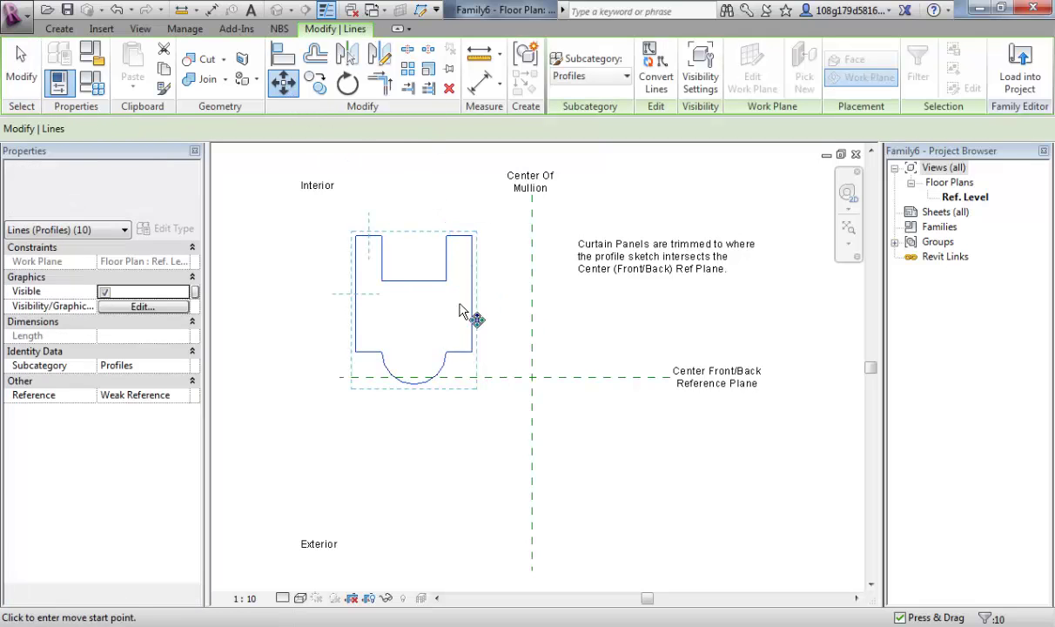
{"action": "left_click", "coordinate": [415, 285]}
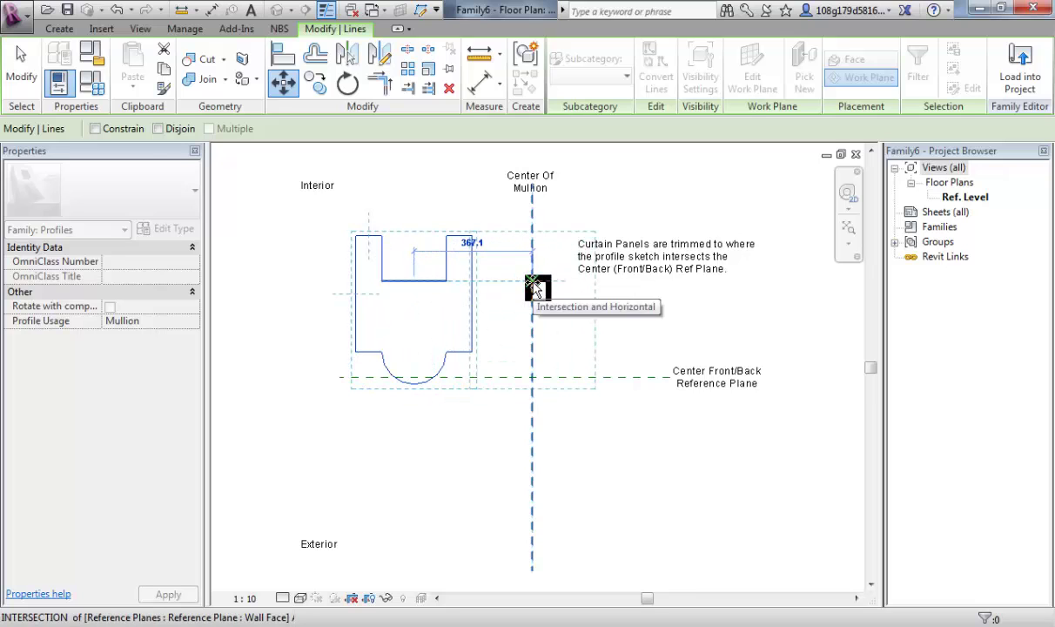
{"action": "left_click", "coordinate": [532, 281]}
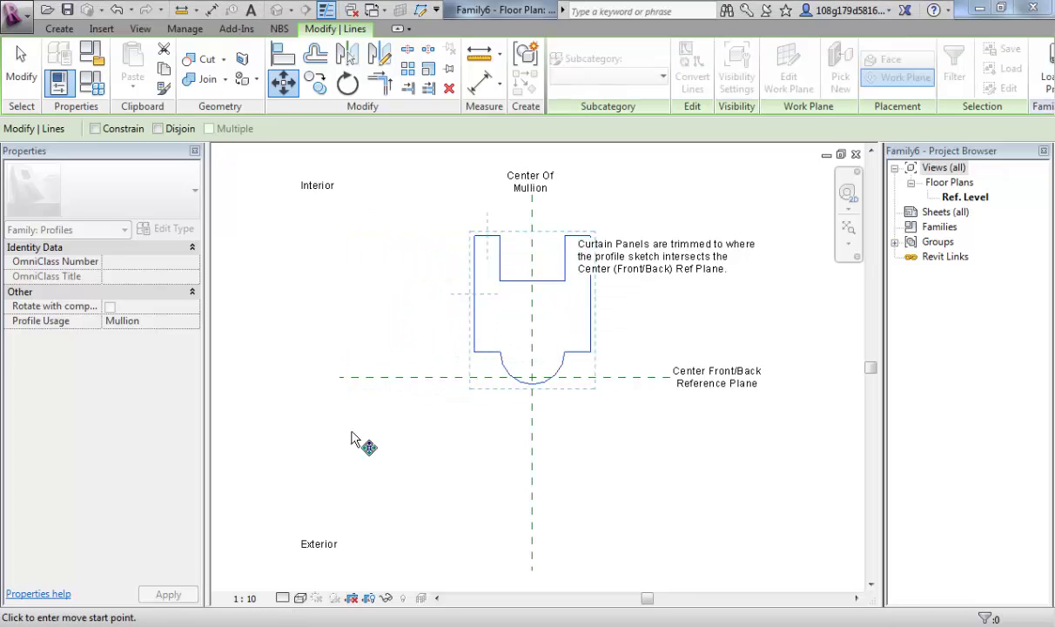
{"action": "left_click", "coordinate": [532, 281]}
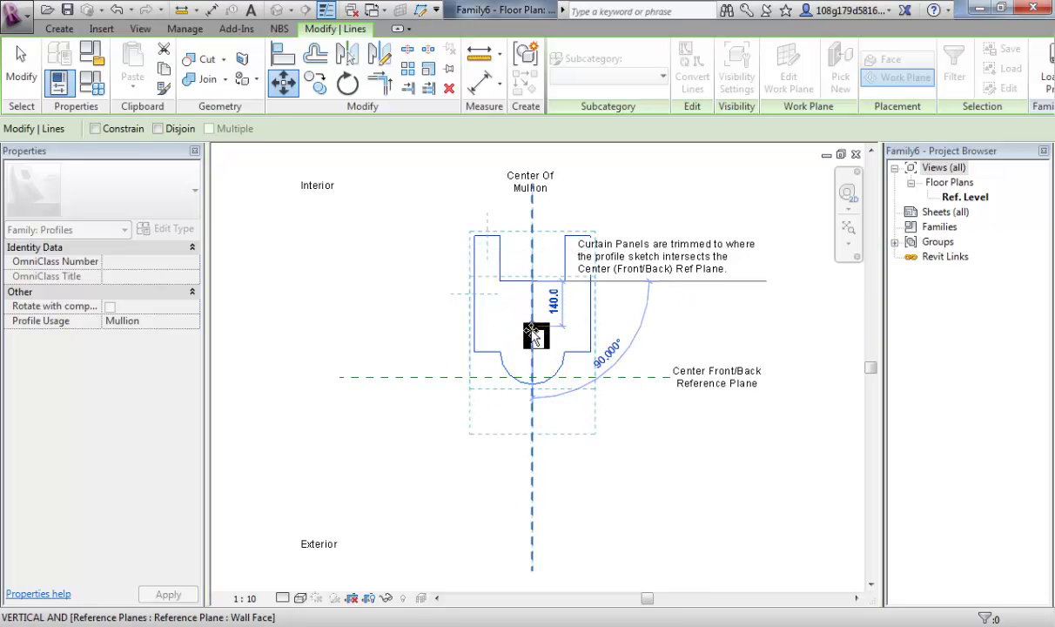
{"action": "left_click", "coordinate": [534, 345]}
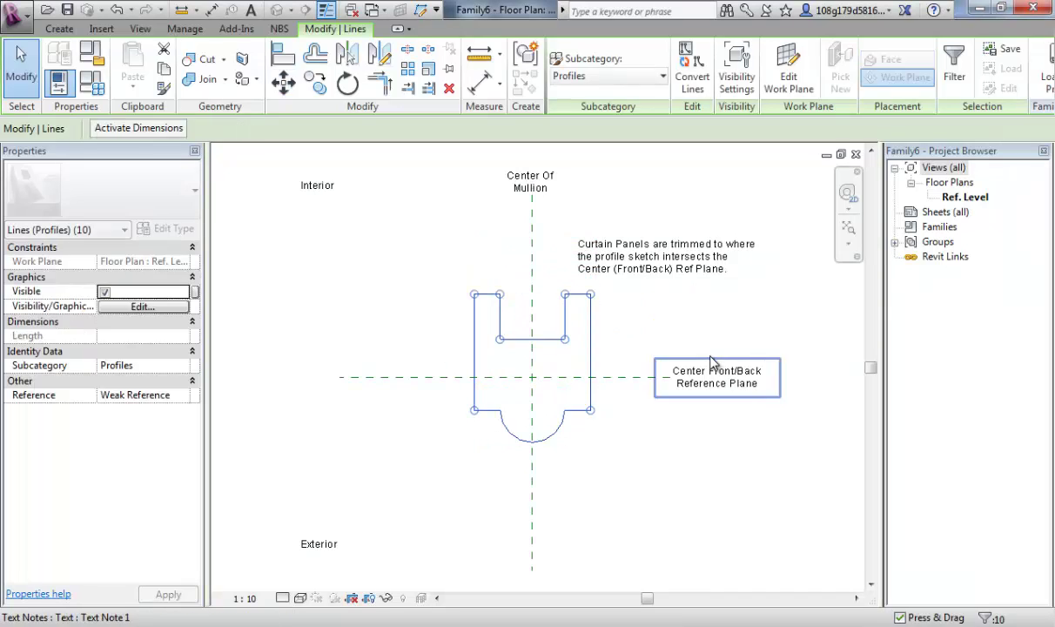
{"action": "left_click", "coordinate": [434, 262]}
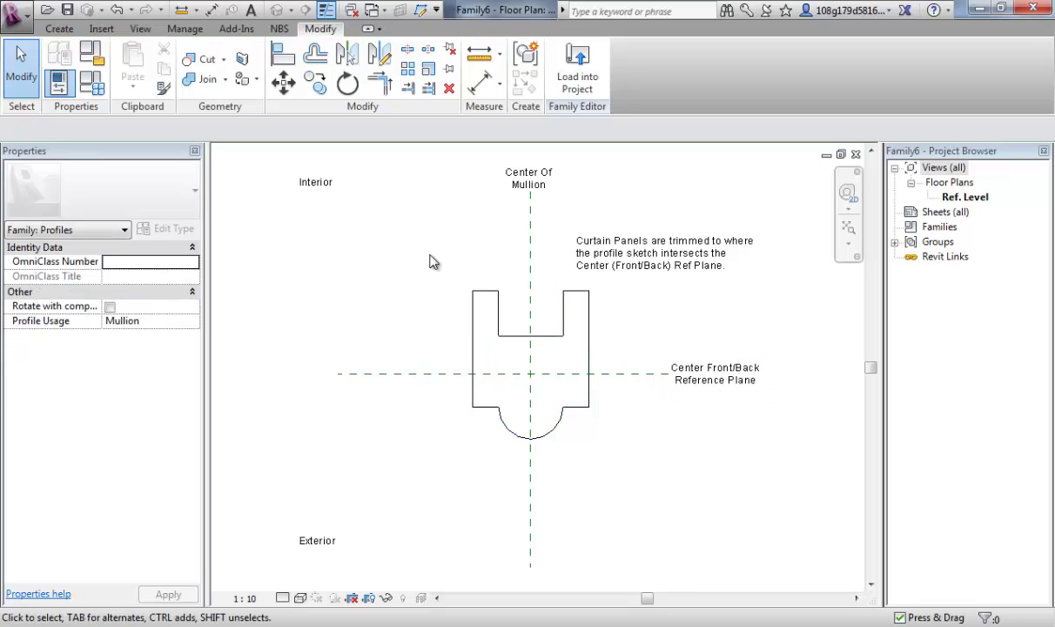
Save the profile family as TEST mullion and load it into the project.
{"action": "left_click", "coordinate": [19, 18]}
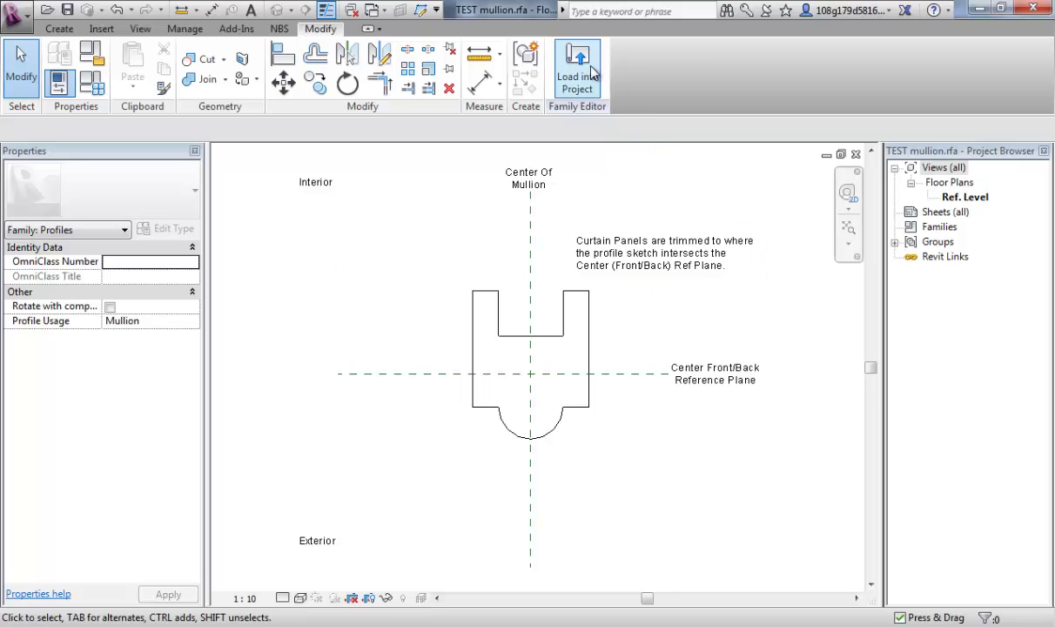
{"action": "left_click", "coordinate": [576, 68]}
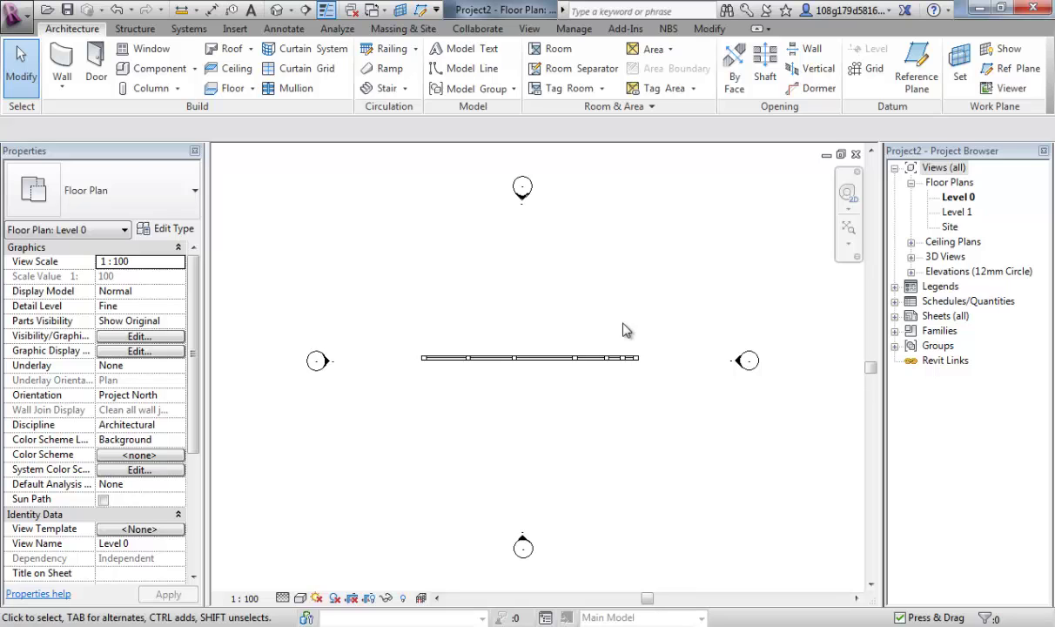
Select all instances of the 300x300mm rectangular mullion on the curtain wall in the 3D view.
{"action": "left_click", "coordinate": [272, 10]}
{"action": "middle_click_drag", "start_coordinate": [418, 484], "coordinate": [455, 469]}
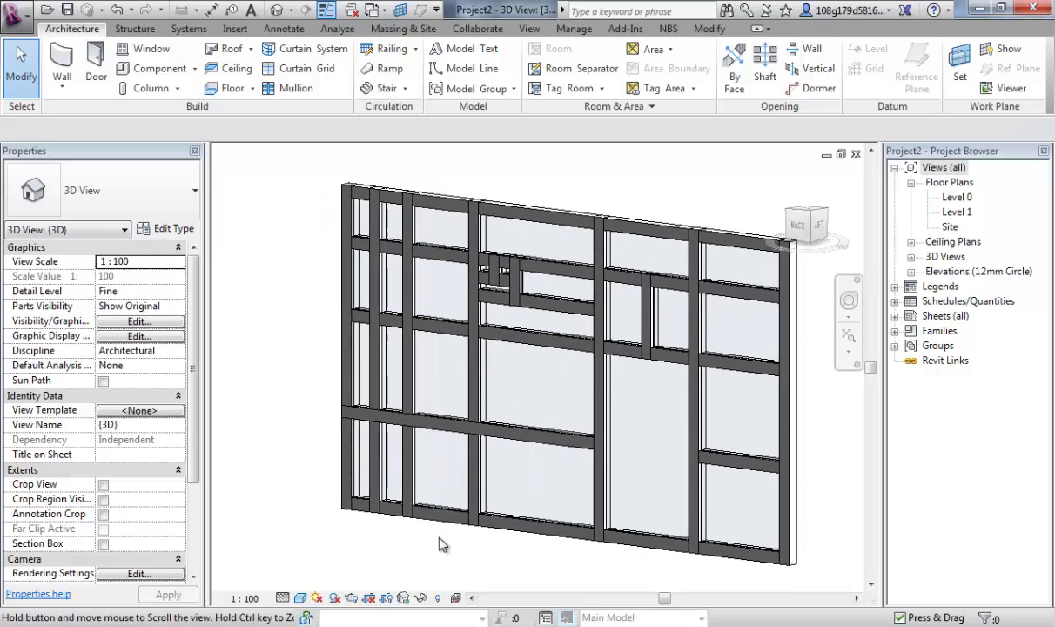
{"action": "right_click", "coordinate": [393, 251]}
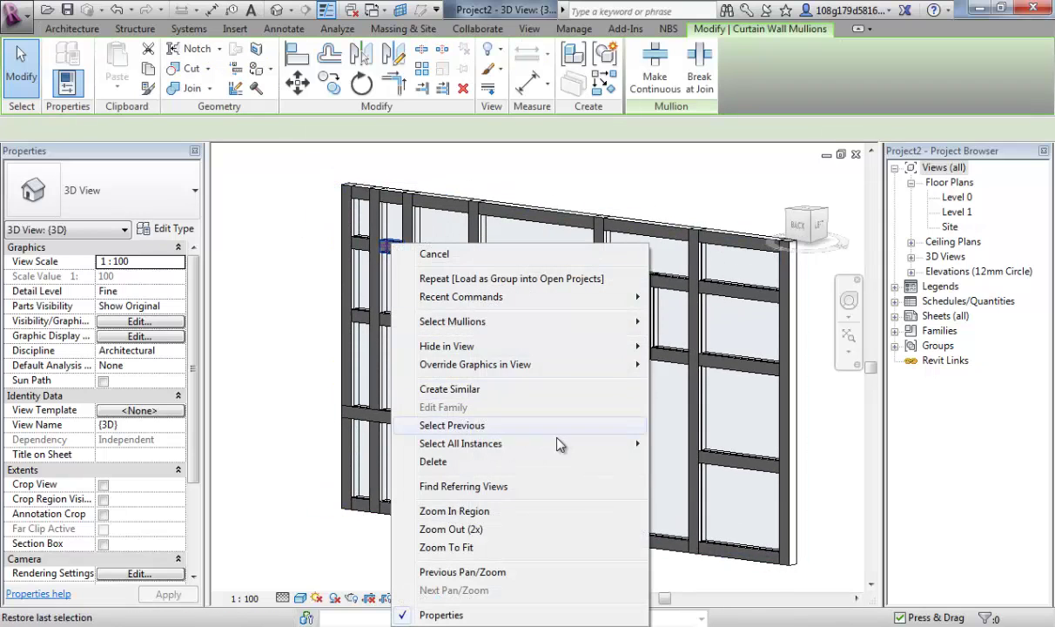
{"action": "mouse_move", "coordinate": [558, 445]}
{"action": "left_click", "coordinate": [669, 440]}
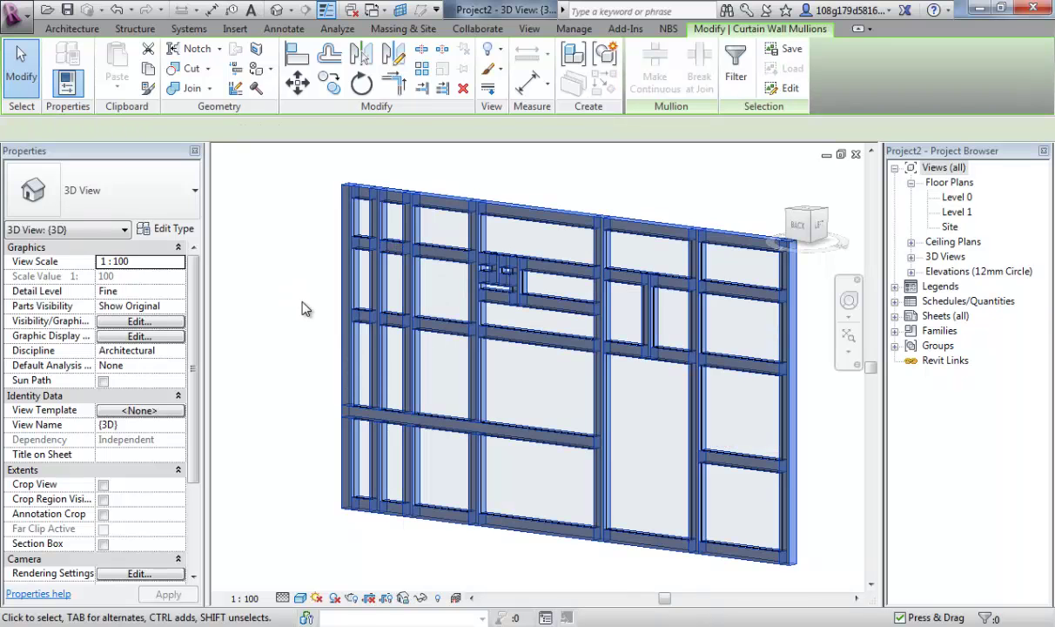
{"action": "middle_click_drag", "start_coordinate": [305, 309], "coordinate": [289, 320]}
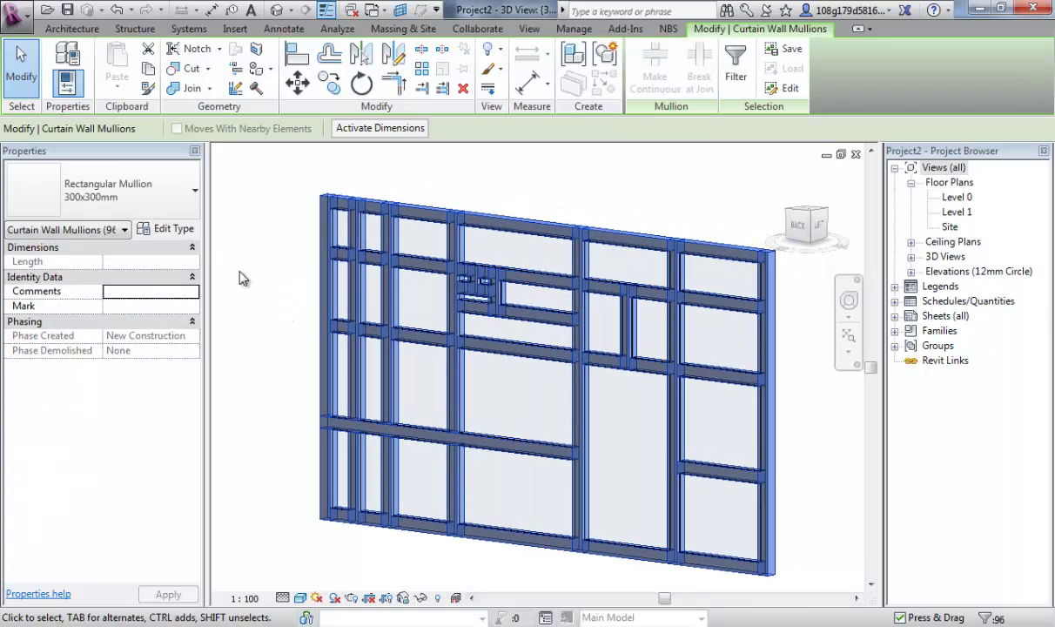
Duplicate the selected mullions' type as Test mullion and set its profile to TEST mullion : TEST mullion.
{"action": "left_click", "coordinate": [183, 229]}
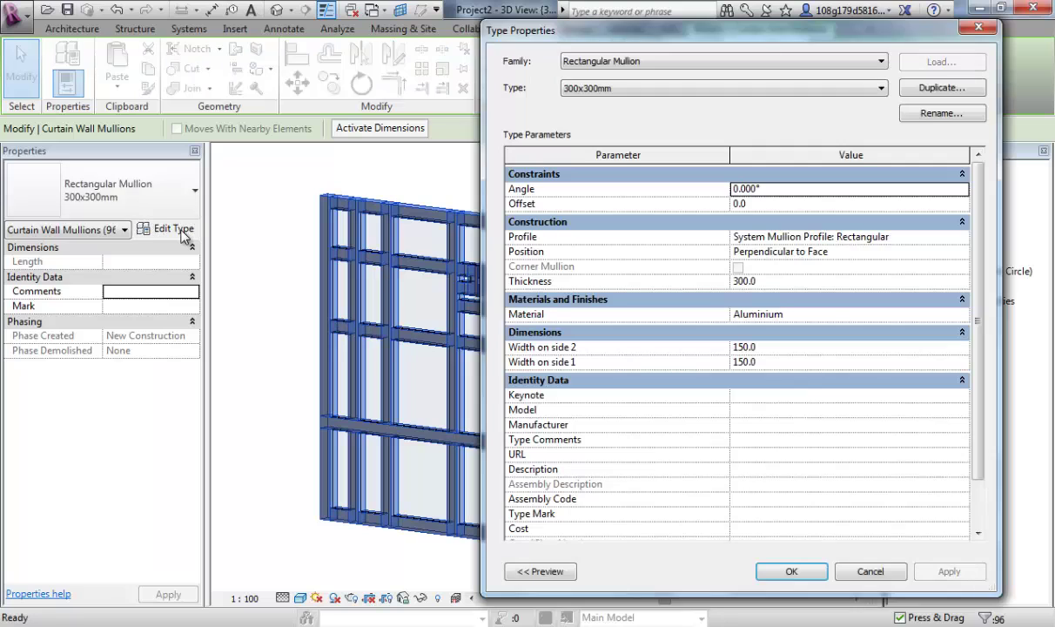
{"action": "left_click", "coordinate": [945, 90]}
{"action": "type", "text": "Test mullion"}
{"action": "key", "text": "Return"}
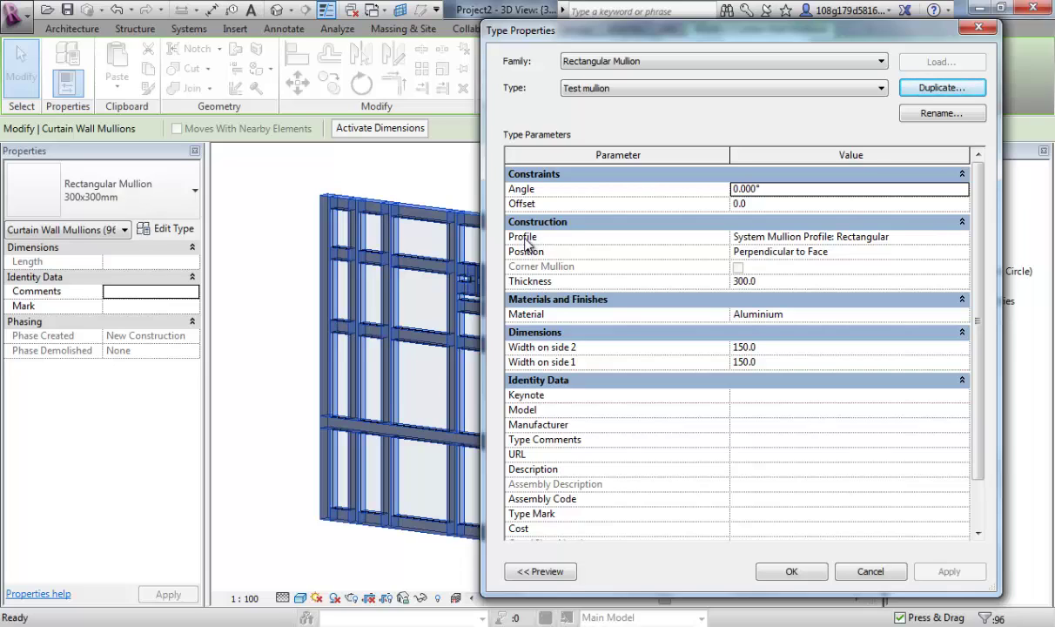
{"action": "left_click", "coordinate": [965, 237]}
{"action": "left_click", "coordinate": [962, 236]}
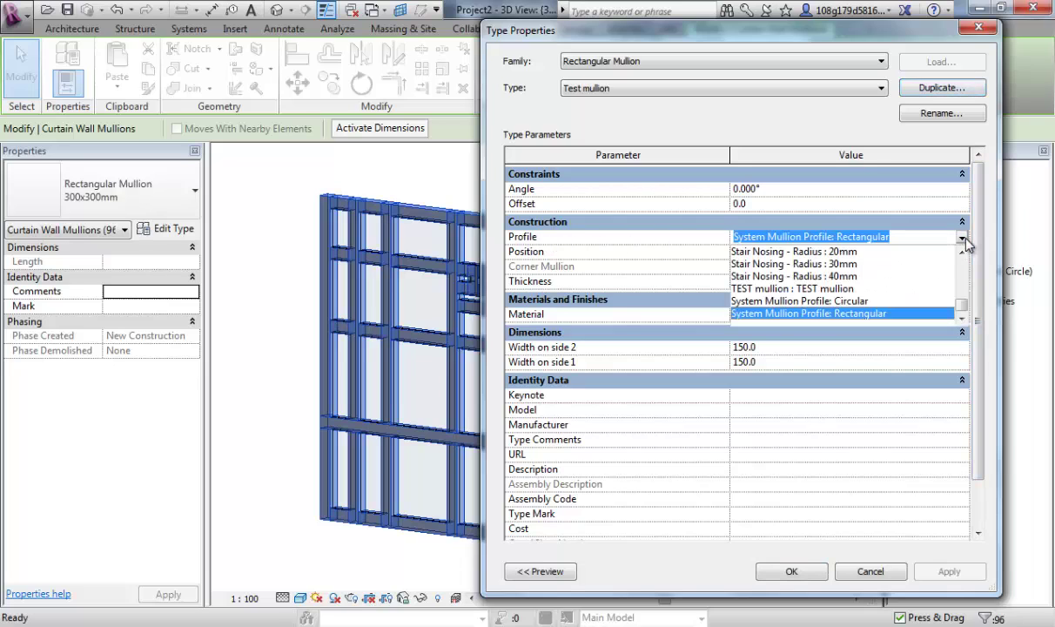
{"action": "left_click", "coordinate": [816, 289]}
{"action": "left_click", "coordinate": [792, 572]}
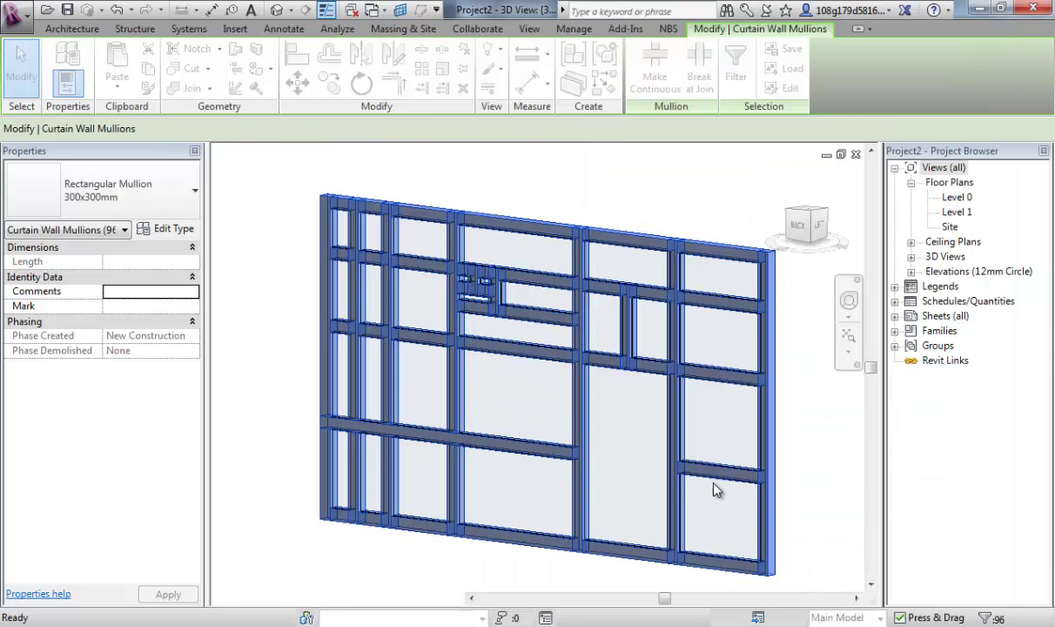
Examine the curtain wall's custom-profile mullions and their joins up close and from both sides.
{"action": "middle_click_drag", "start_coordinate": [670, 407], "coordinate": [604, 419], "text": "shift"}
{"action": "scroll", "coordinate": [492, 238], "scroll_direction": "up", "scroll_amount": 5}
{"action": "middle_click_drag", "start_coordinate": [544, 274], "coordinate": [696, 396], "text": "shift"}
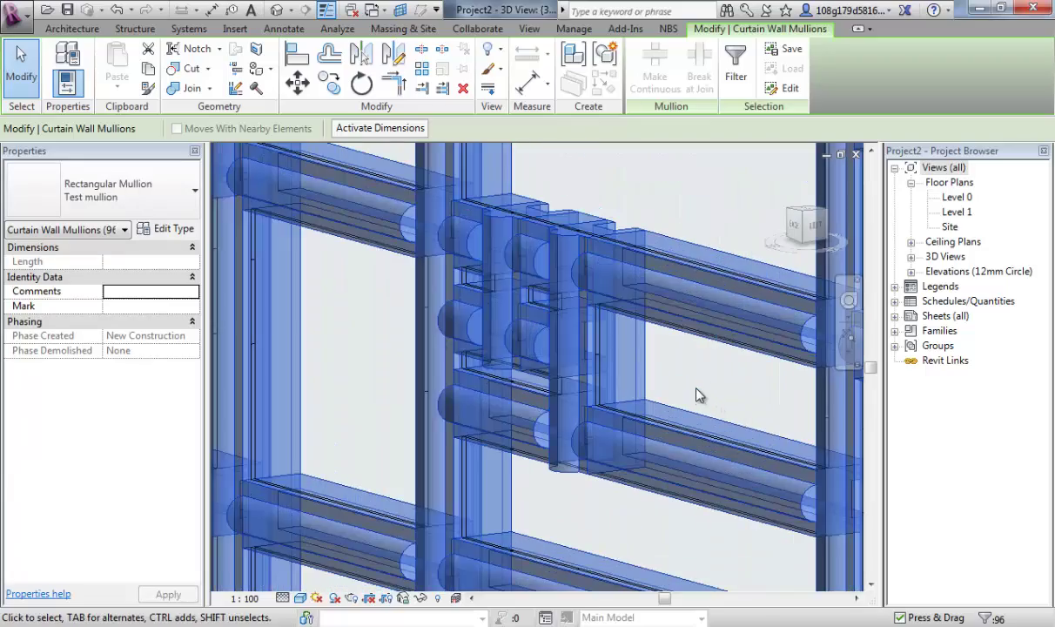
{"action": "left_click", "coordinate": [697, 397]}
{"action": "scroll", "coordinate": [697, 396], "scroll_direction": "down", "scroll_amount": 5}
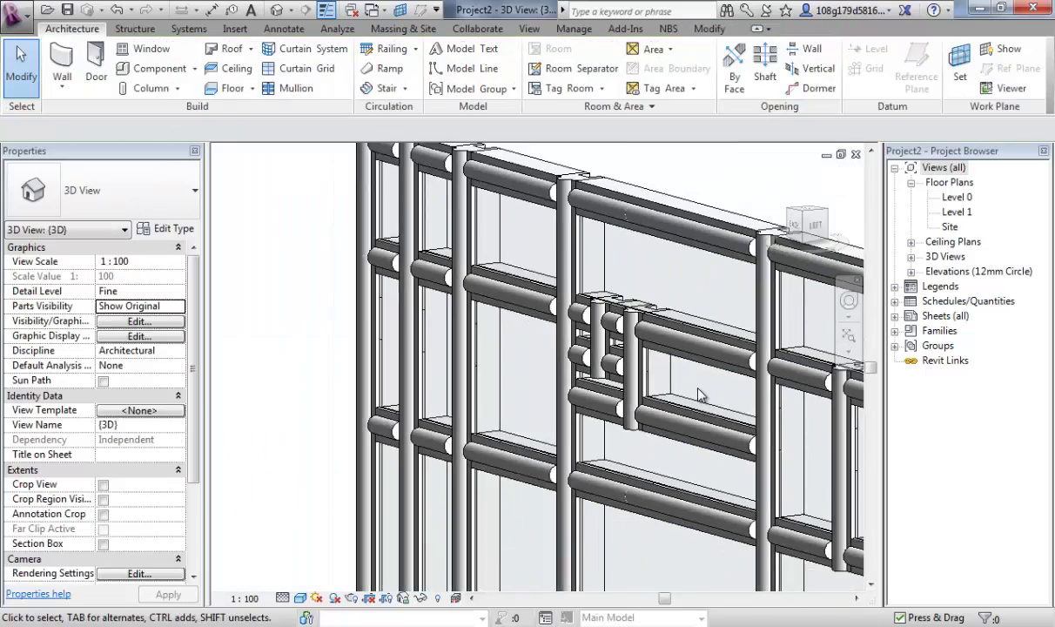
{"action": "middle_click_drag", "start_coordinate": [655, 454], "coordinate": [550, 472], "text": "shift"}
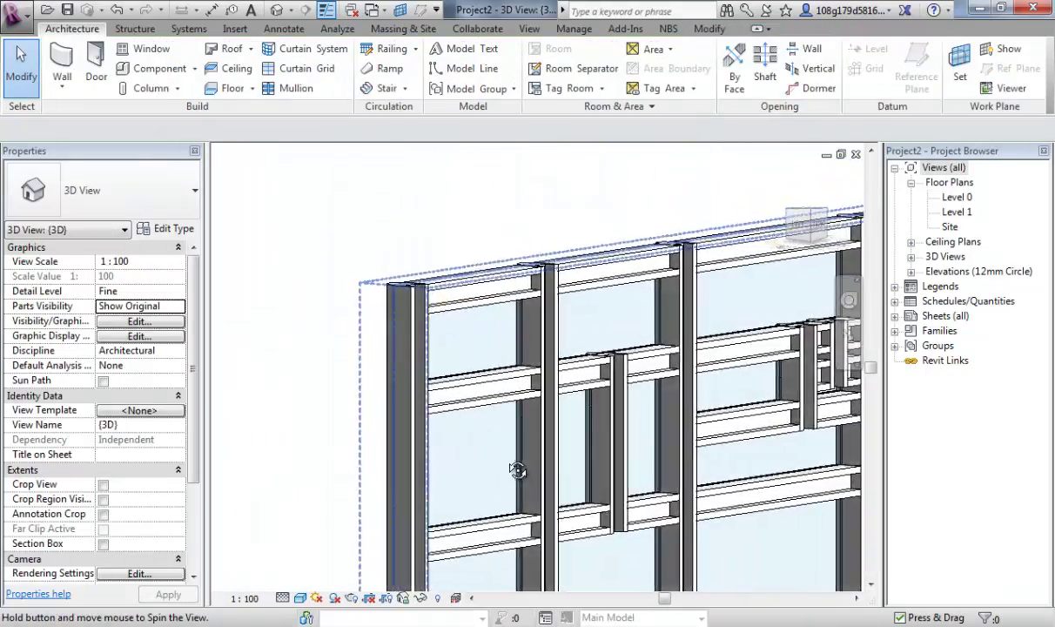
{"action": "middle_click_drag", "start_coordinate": [516, 469], "coordinate": [667, 471], "text": "shift"}
{"action": "scroll", "coordinate": [530, 354], "scroll_direction": "down", "scroll_amount": 3}
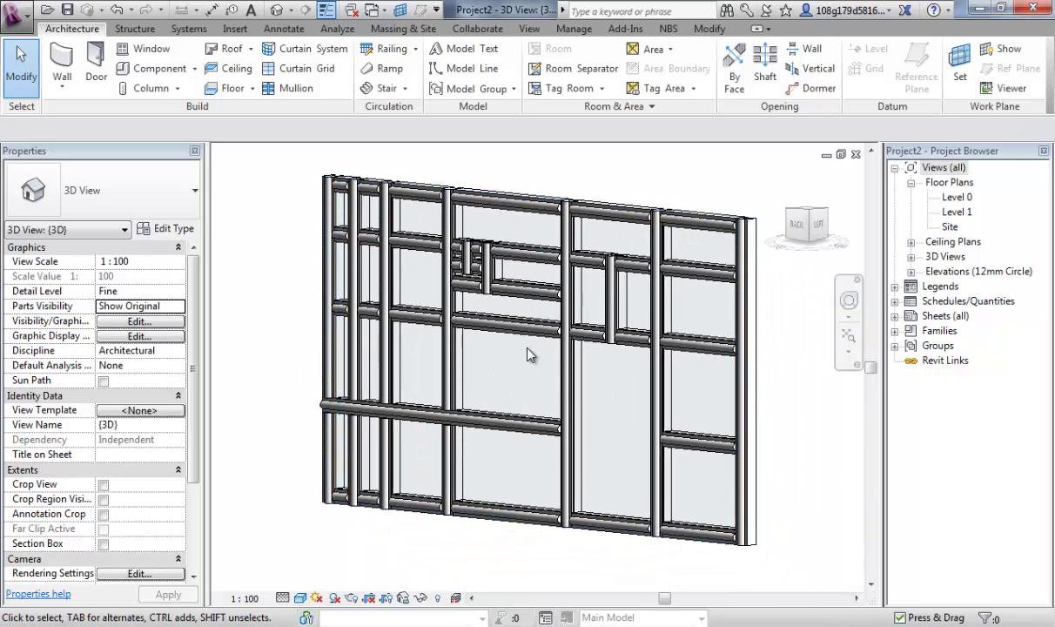
{"action": "middle_click_drag", "start_coordinate": [527, 350], "coordinate": [521, 364], "text": "shift"}
{"action": "scroll", "coordinate": [518, 373], "scroll_direction": "up", "scroll_amount": 2}
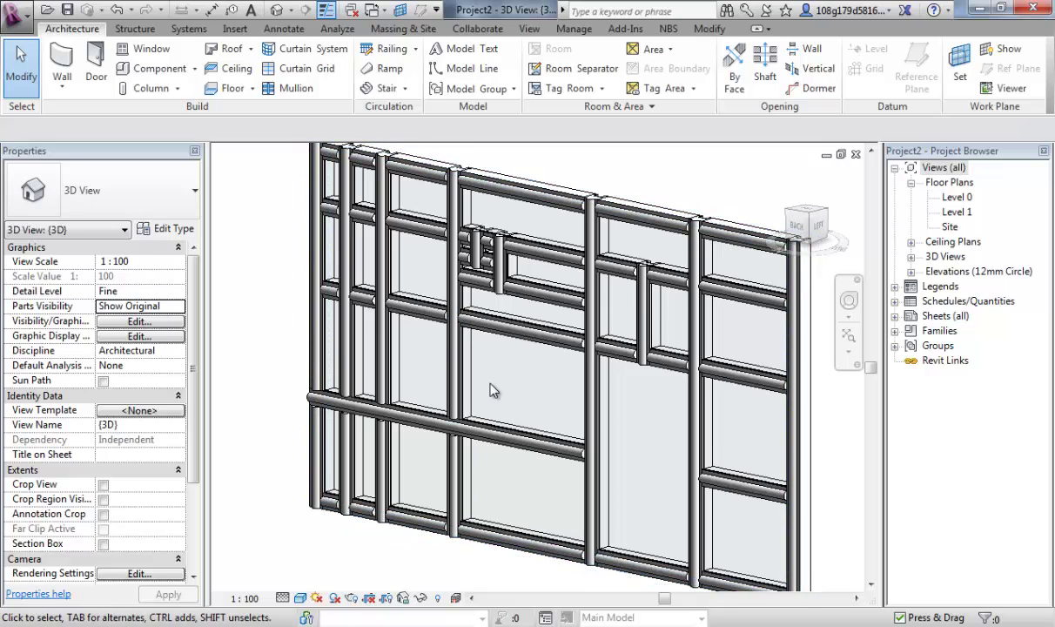
{"action": "scroll", "coordinate": [492, 390], "scroll_direction": "down", "scroll_amount": 2}
{"action": "middle_click_drag", "start_coordinate": [492, 390], "coordinate": [514, 389], "text": "shift"}
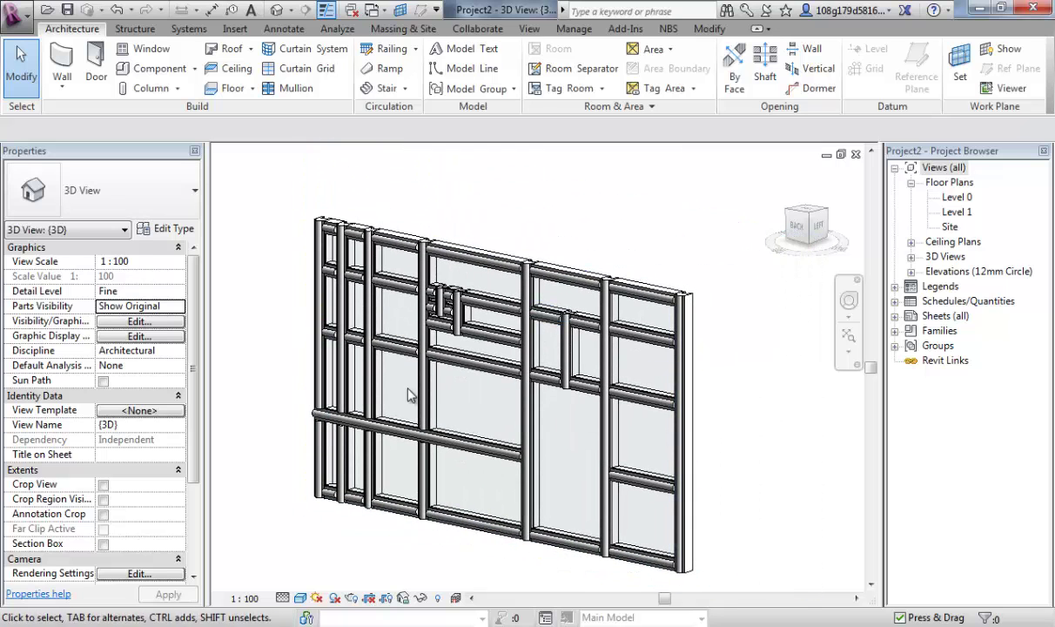
Change the 3750 mm wide panel in the curtain wall's top row to the Solid system panel type.
{"action": "middle_click_drag", "start_coordinate": [422, 406], "coordinate": [444, 217], "text": "shift"}
{"action": "key", "text": "Tab"}
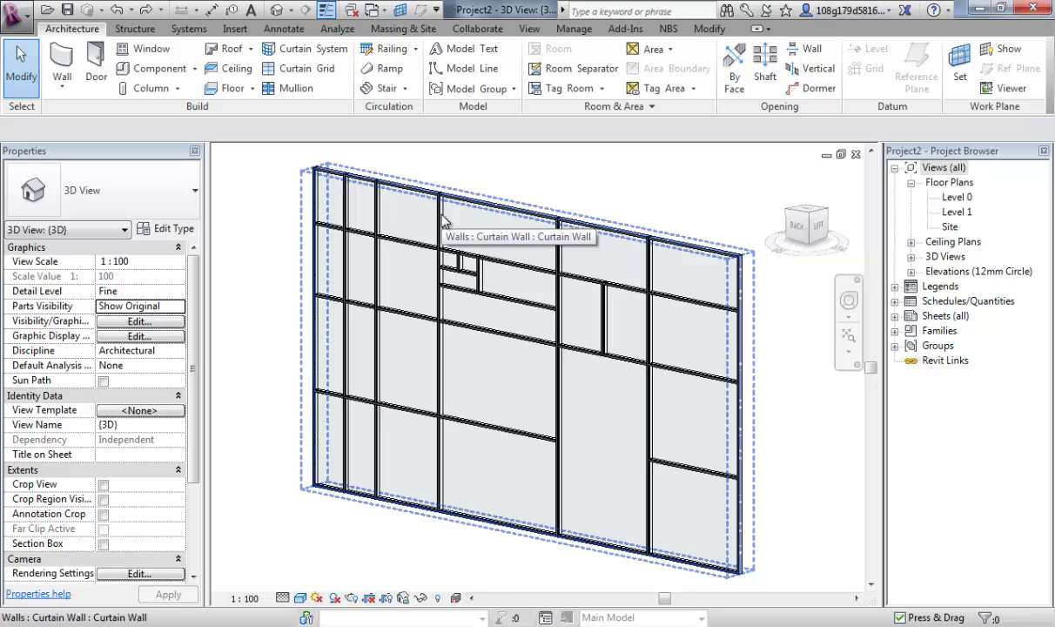
{"action": "key", "text": "Tab"}
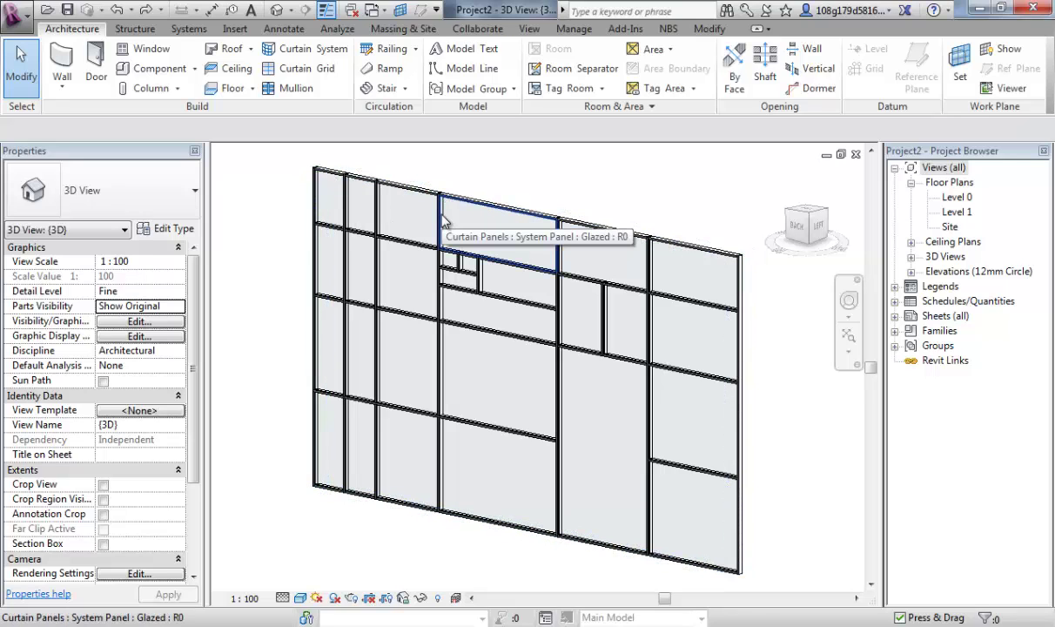
{"action": "key", "text": "Tab"}
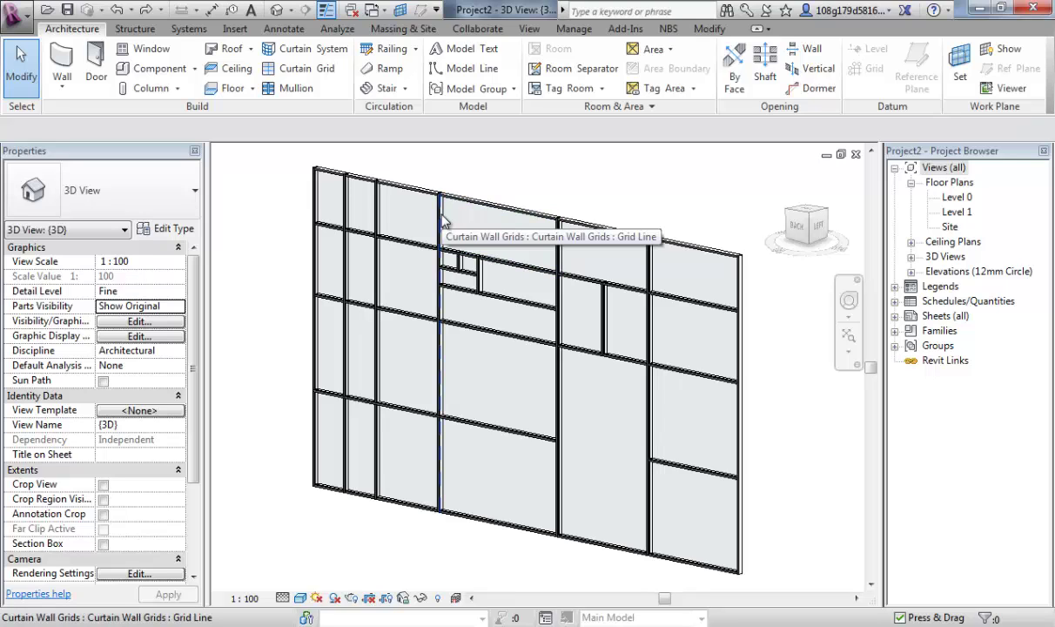
{"action": "key", "text": "Tab"}
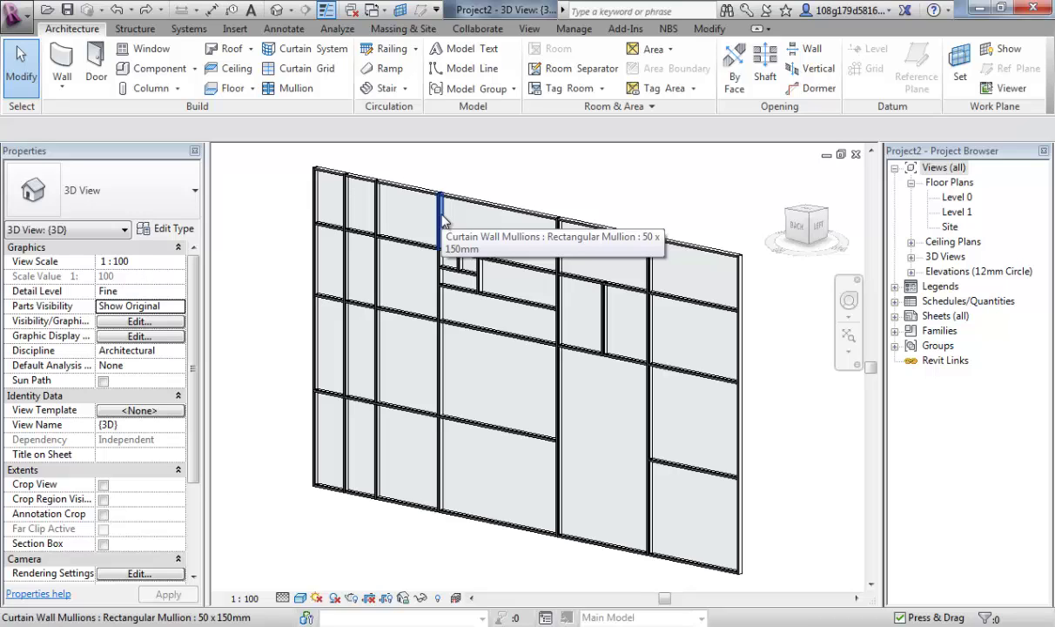
{"action": "left_click", "coordinate": [443, 222]}
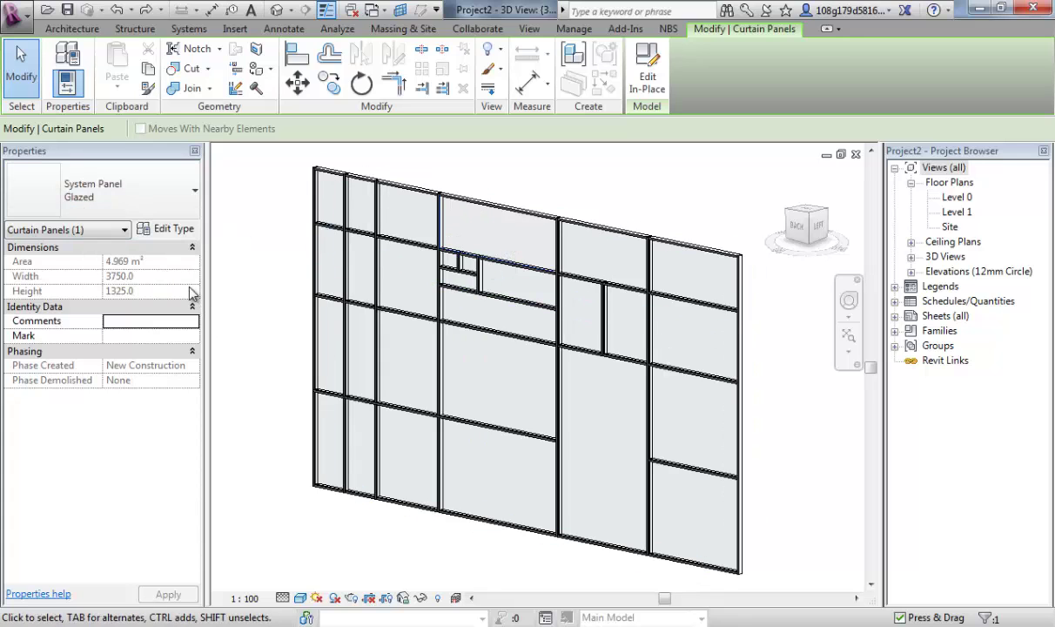
{"action": "left_click", "coordinate": [193, 204]}
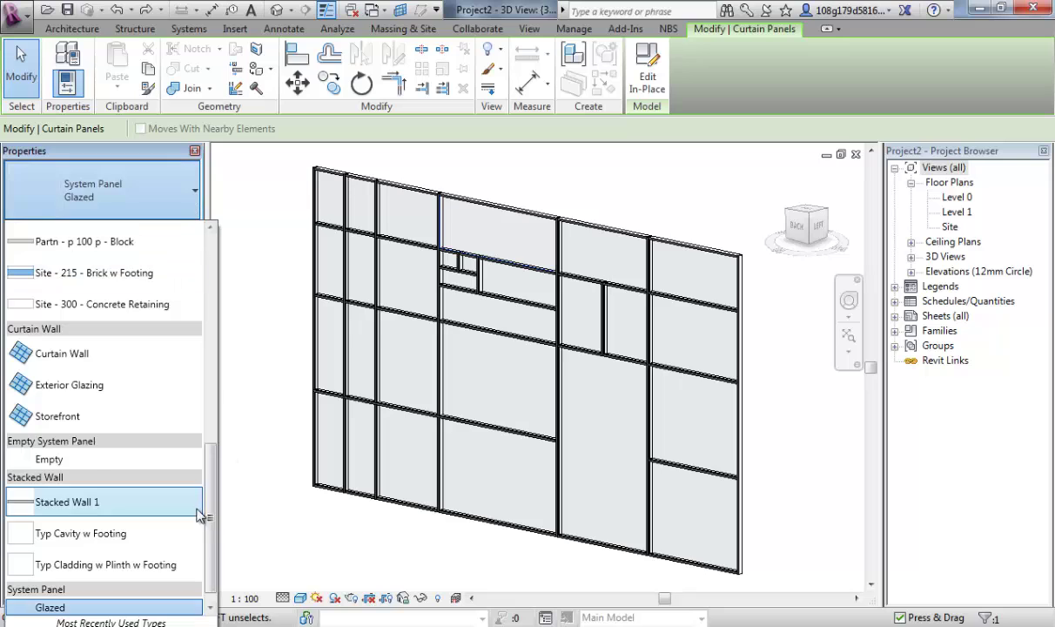
{"action": "scroll", "coordinate": [205, 506], "scroll_direction": "down", "scroll_amount": 2}
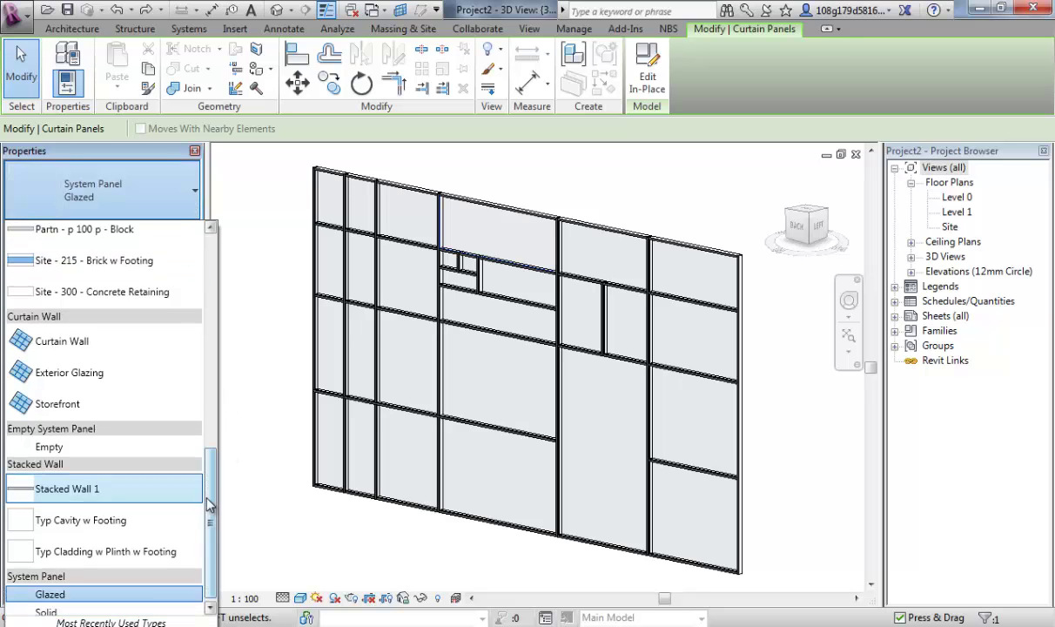
{"action": "left_click", "coordinate": [48, 607]}
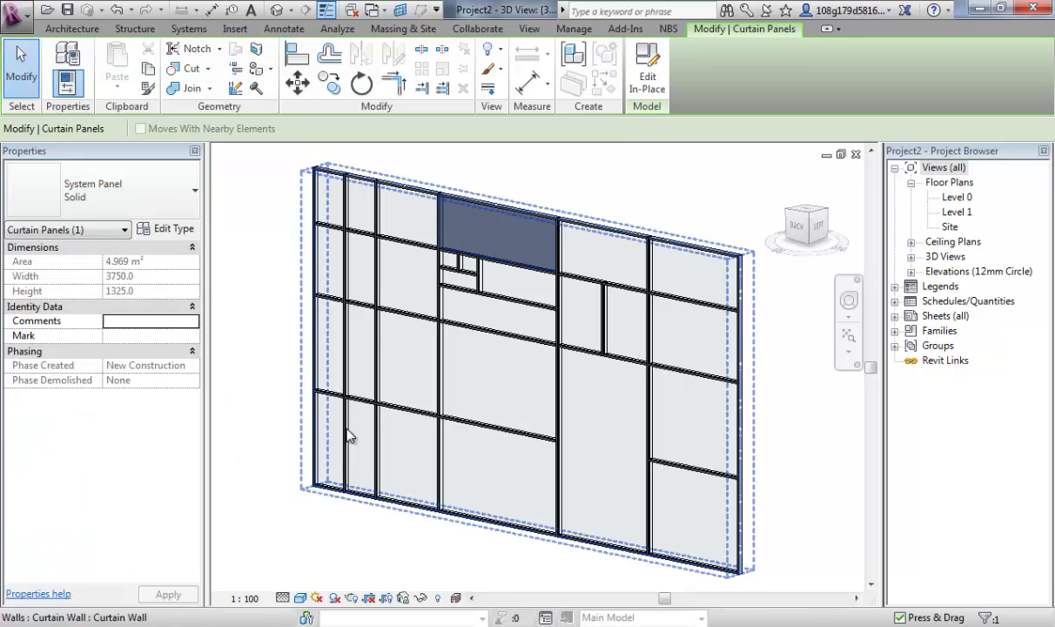
{"action": "left_click", "coordinate": [250, 266]}
{"action": "mouse_move", "coordinate": [609, 218]}
{"action": "middle_mouse_down", "text": "shift"}
{"action": "mouse_move", "coordinate": [636, 228]}
{"action": "mouse_move", "coordinate": [610, 197]}
{"action": "middle_mouse_up", "text": "shift"}
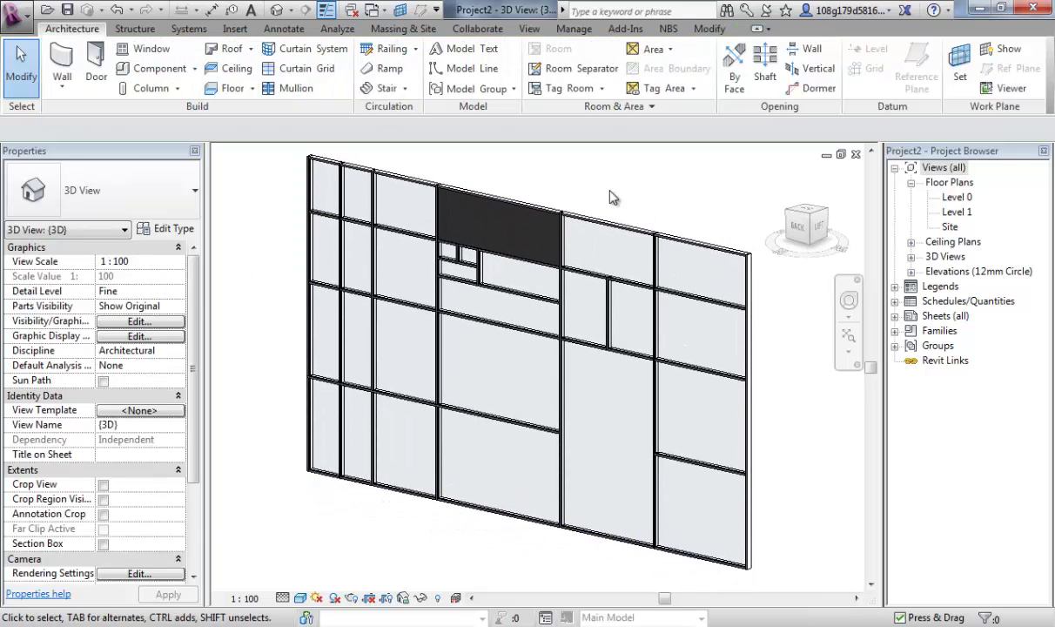
Create a new family from the Metric Curtain Wall Panel.rft template.
{"action": "left_click", "coordinate": [26, 20]}
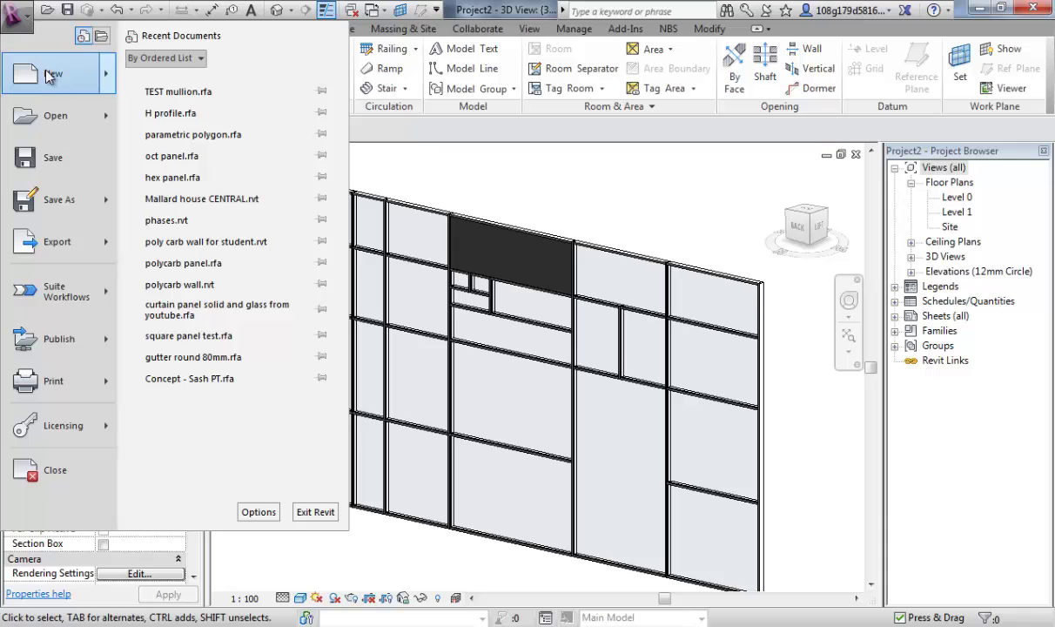
{"action": "mouse_move", "coordinate": [63, 87]}
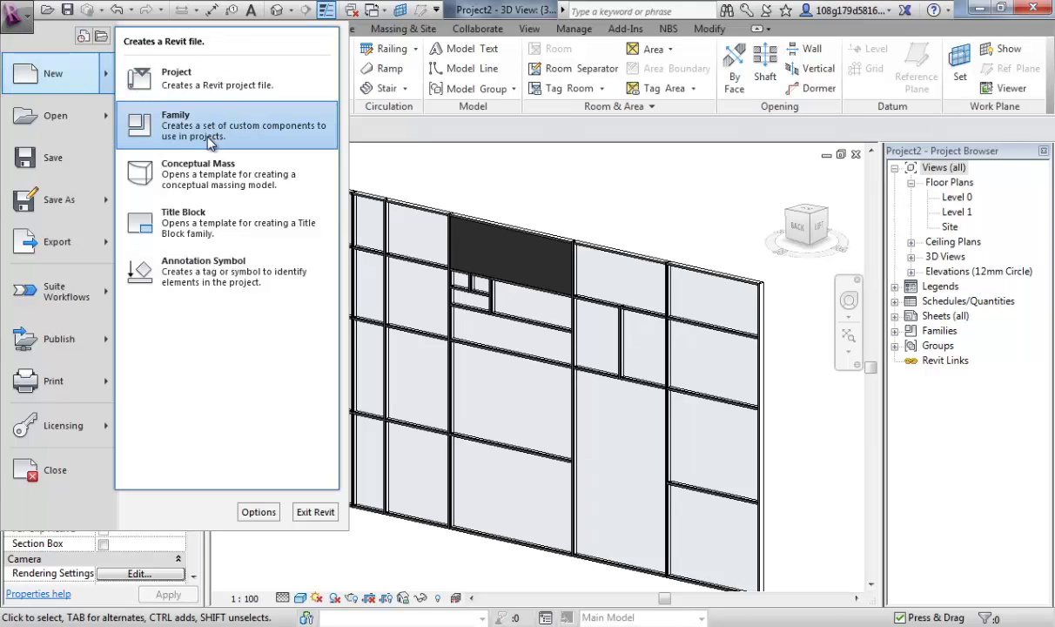
{"action": "left_click", "coordinate": [209, 139]}
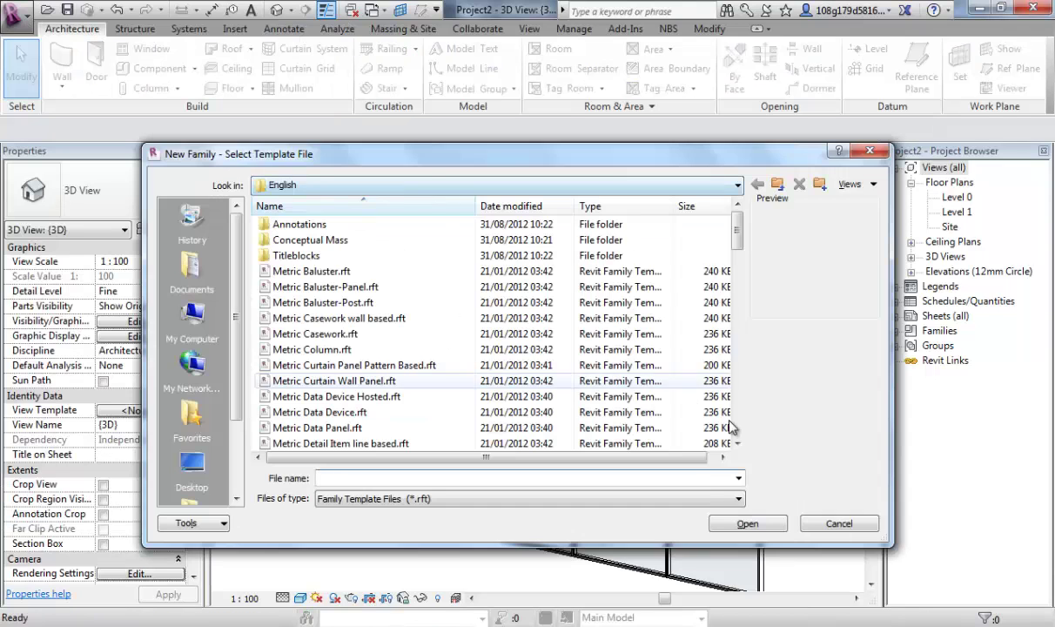
{"action": "left_click_drag", "start_coordinate": [737, 237], "coordinate": [737, 253]}
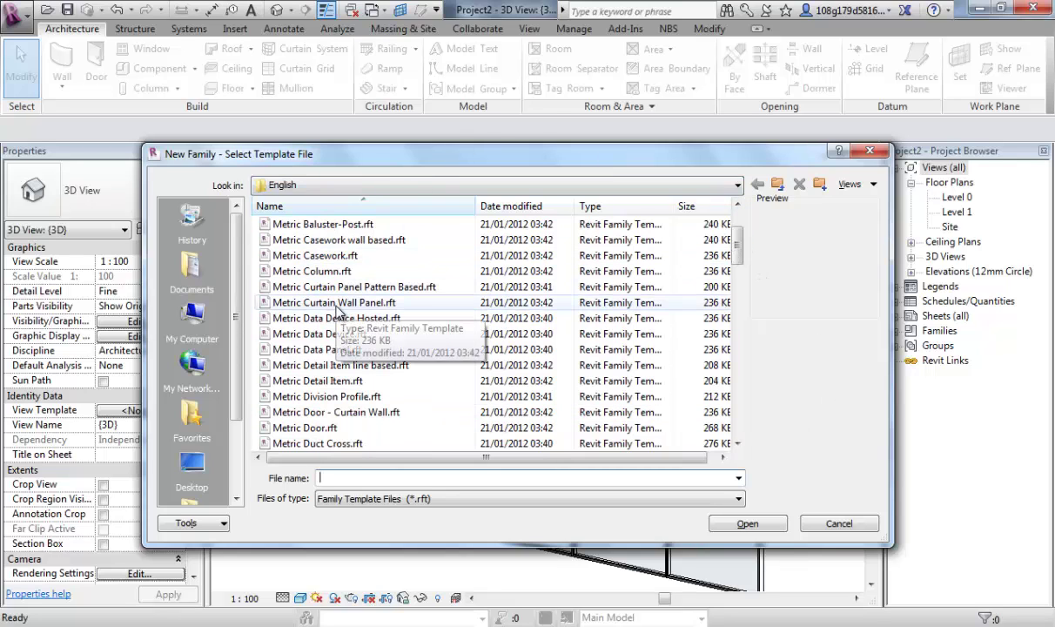
{"action": "left_click", "coordinate": [345, 304]}
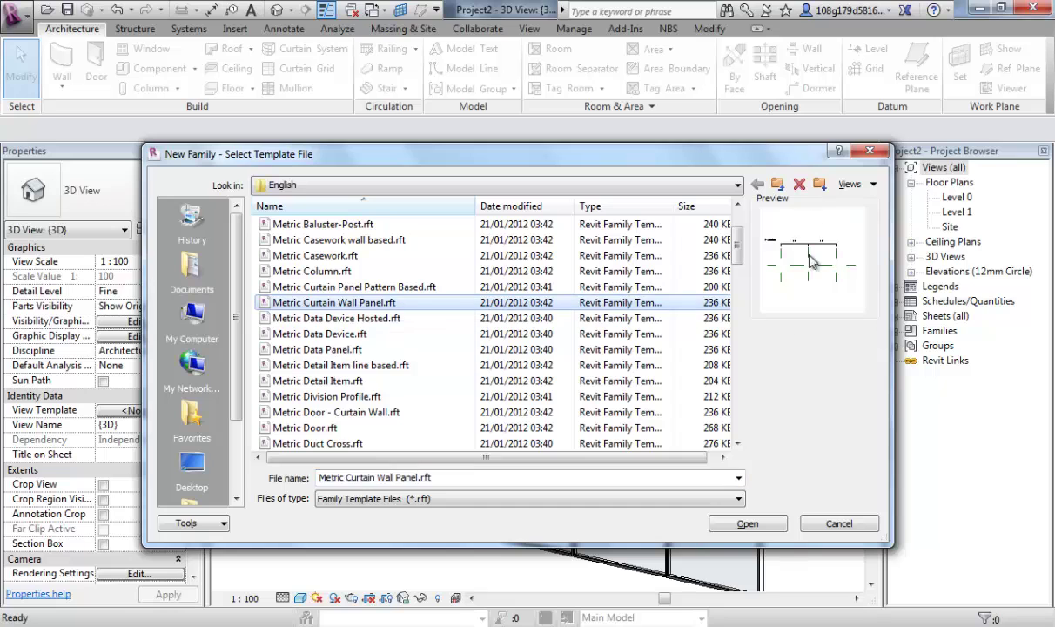
{"action": "left_click", "coordinate": [748, 527]}
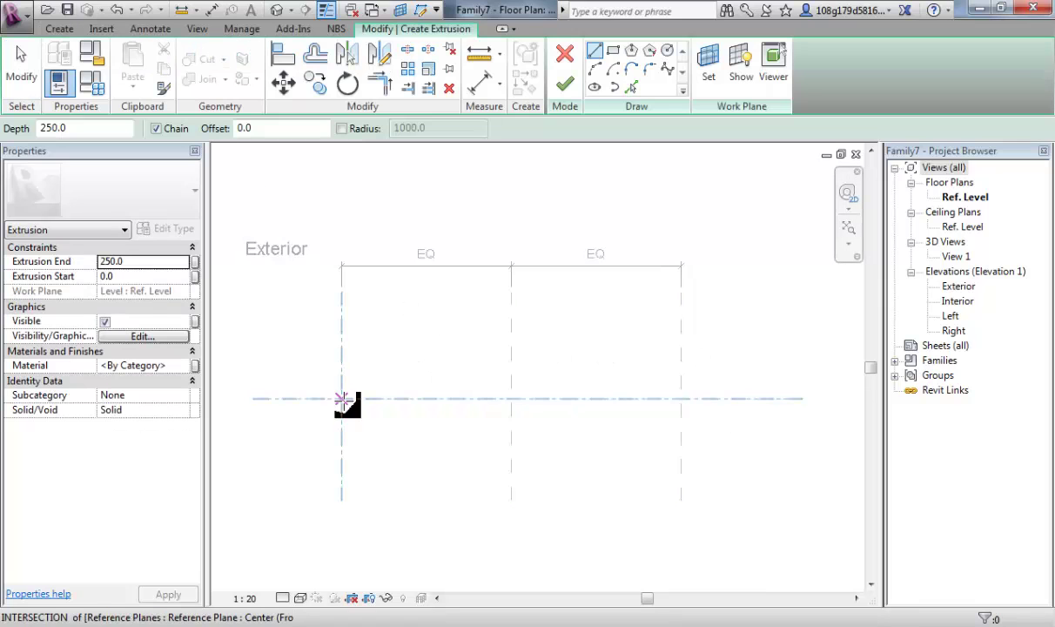
Sketch the extrusion's 3000 mm base line along the horizontal centre reference plane, with short upright lines at both ends.
{"action": "left_click", "coordinate": [342, 398]}
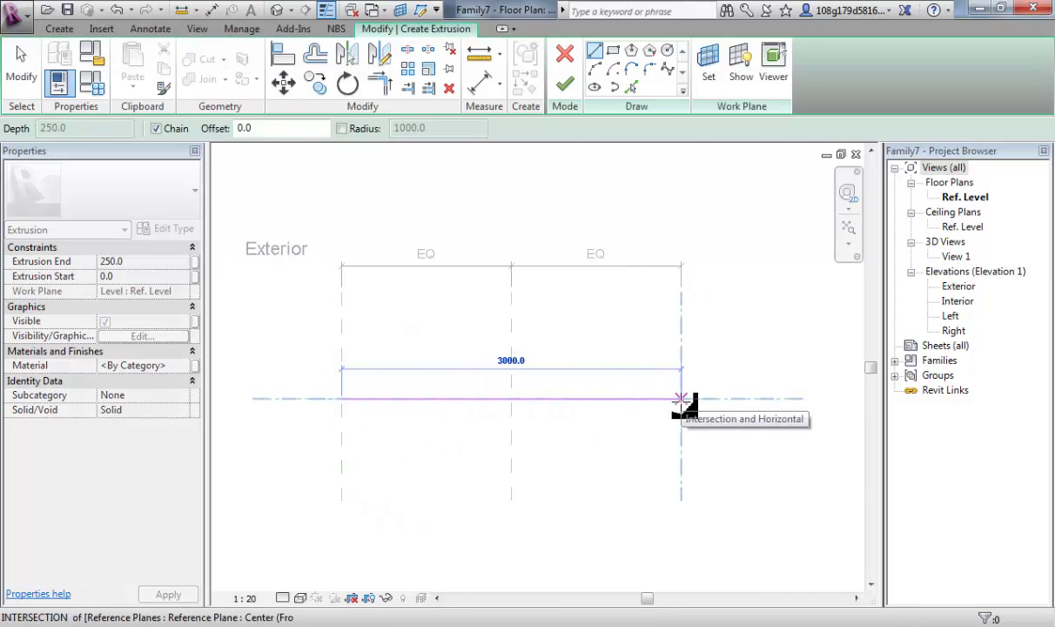
{"action": "left_click", "coordinate": [682, 397]}
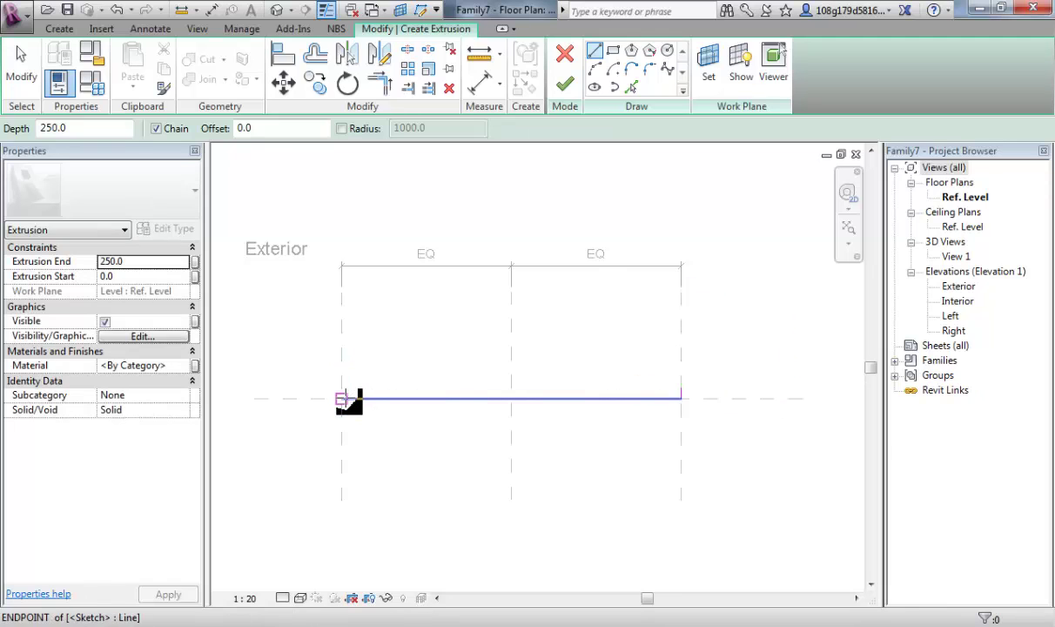
{"action": "left_click", "coordinate": [342, 396]}
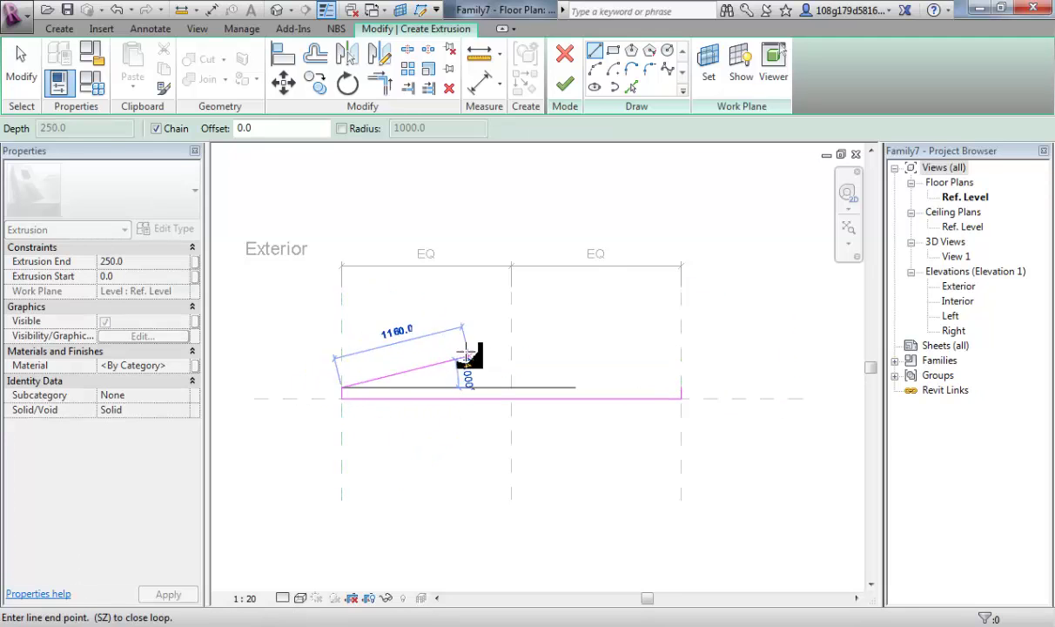
{"action": "key", "text": "Escape"}
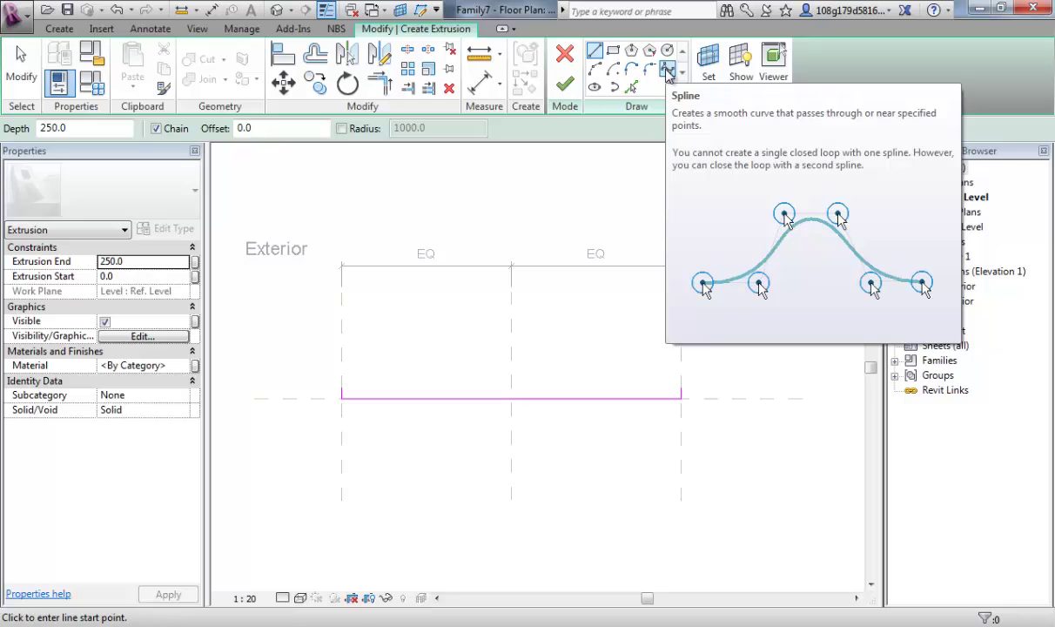
Close the profile with a wavy spline between the two upright end lines and finish the extrusion at 250 mm depth.
{"action": "left_click", "coordinate": [667, 69]}
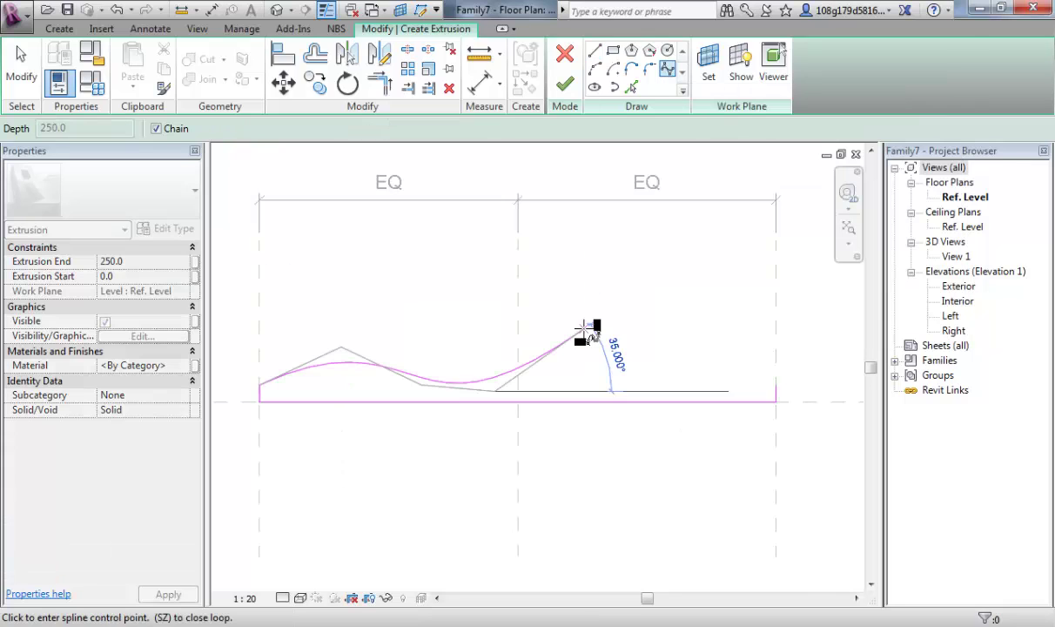
{"action": "left_click", "coordinate": [585, 329]}
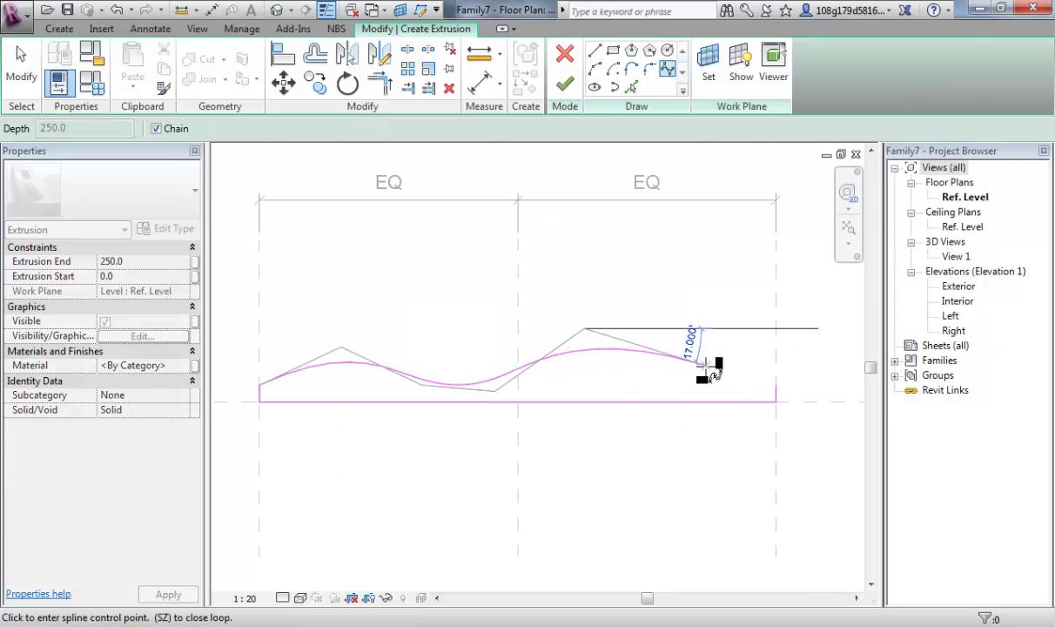
{"action": "left_click", "coordinate": [770, 385]}
{"action": "scroll", "coordinate": [525, 280], "scroll_direction": "down", "scroll_amount": 1}
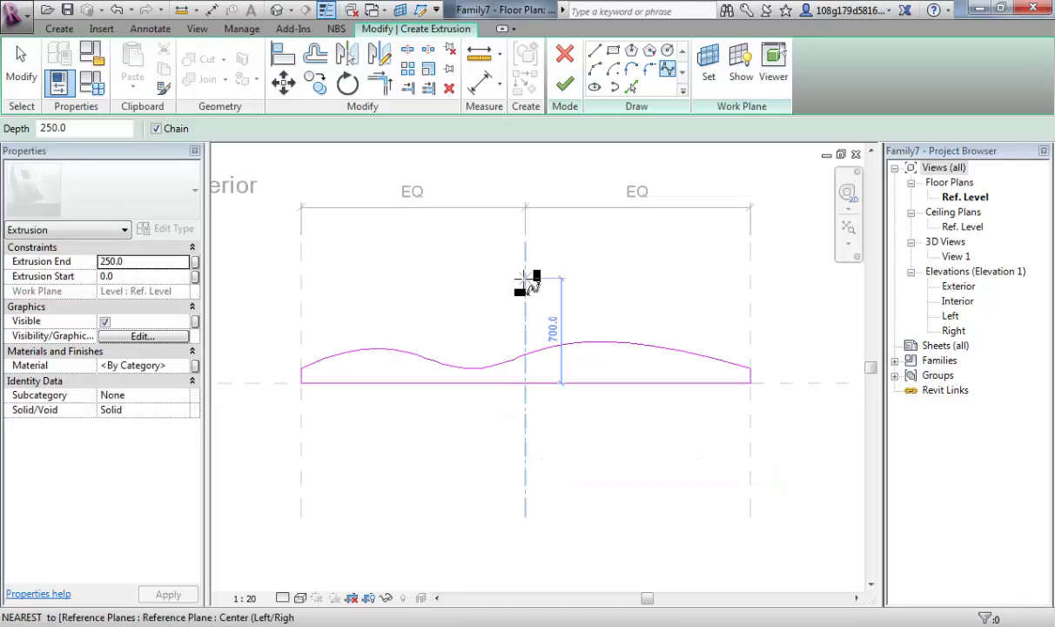
{"action": "left_click", "coordinate": [566, 86]}
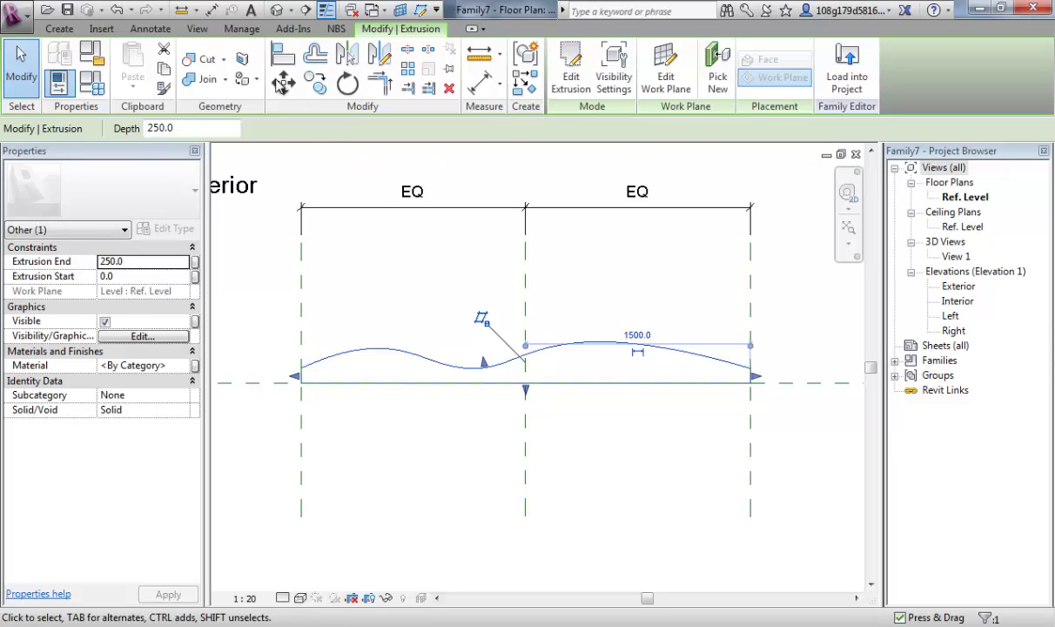
In the Exterior elevation, align the extrusion's top edge to the upper horizontal reference plane and lock the alignment.
{"action": "left_click", "coordinate": [277, 12]}
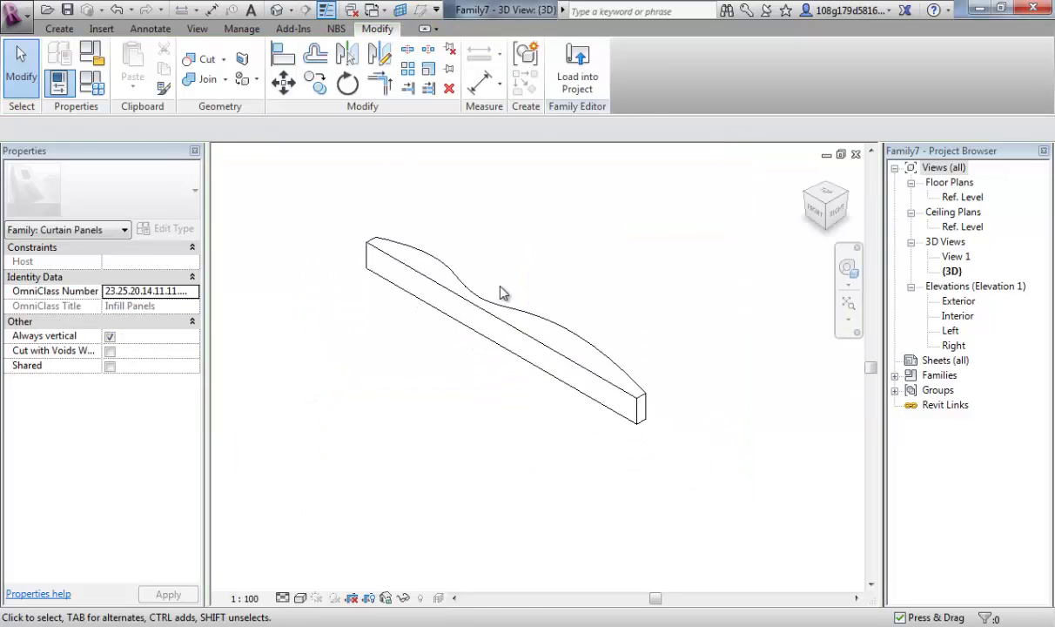
{"action": "scroll", "coordinate": [511, 290], "scroll_direction": "up", "scroll_amount": 1}
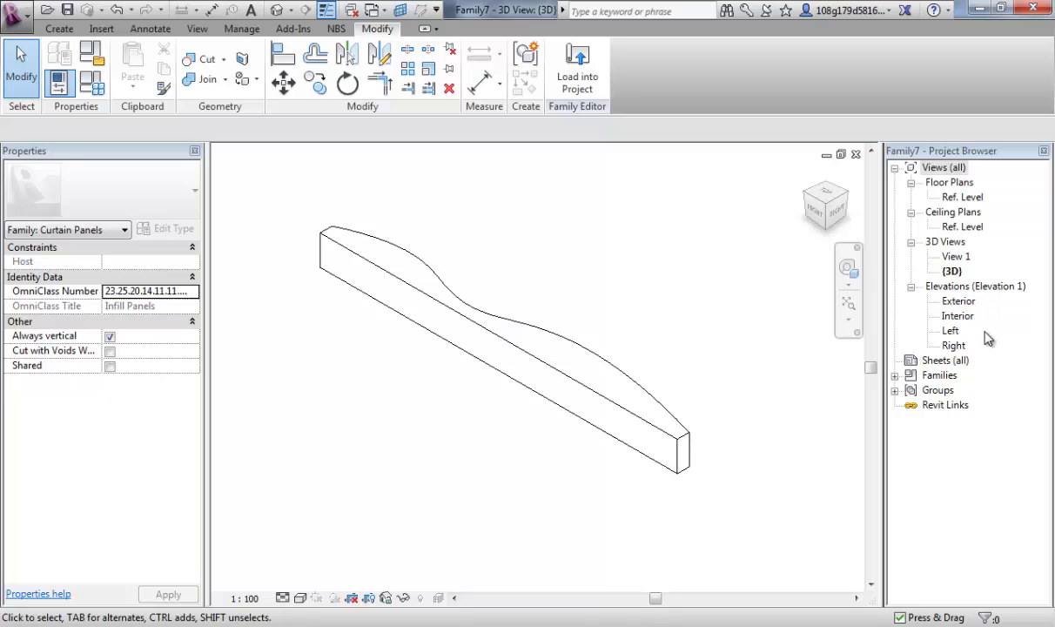
{"action": "double_click", "coordinate": [959, 300]}
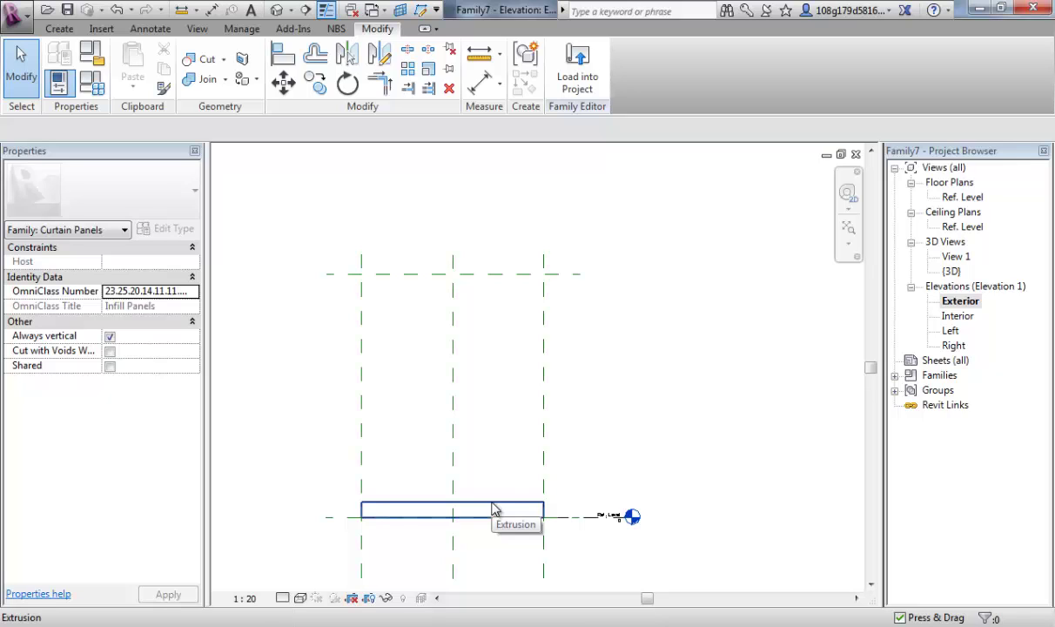
{"action": "left_click", "coordinate": [283, 54]}
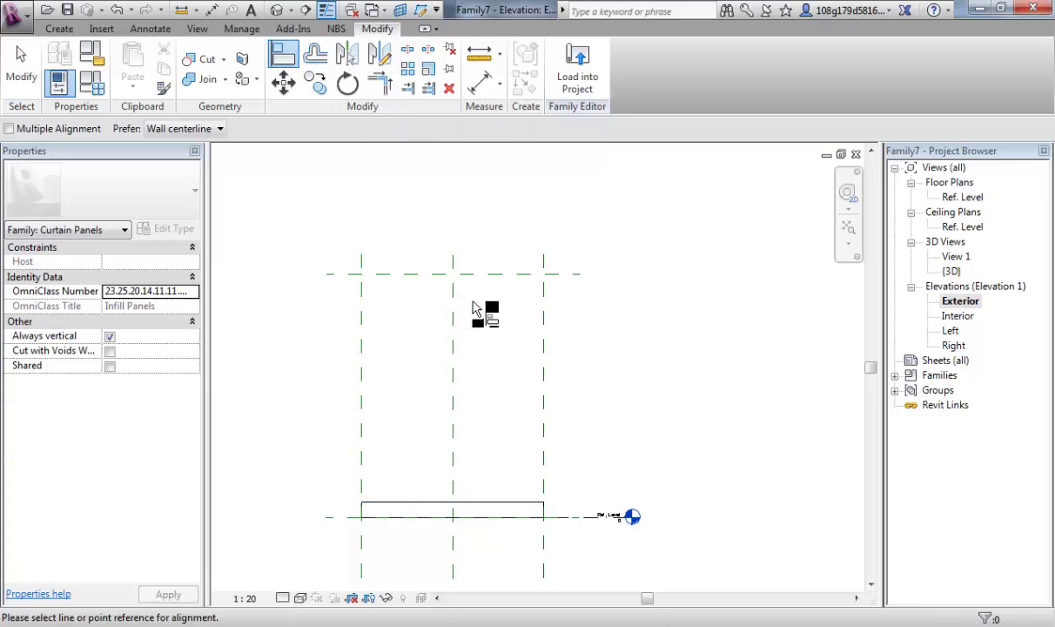
{"action": "left_click", "coordinate": [486, 275]}
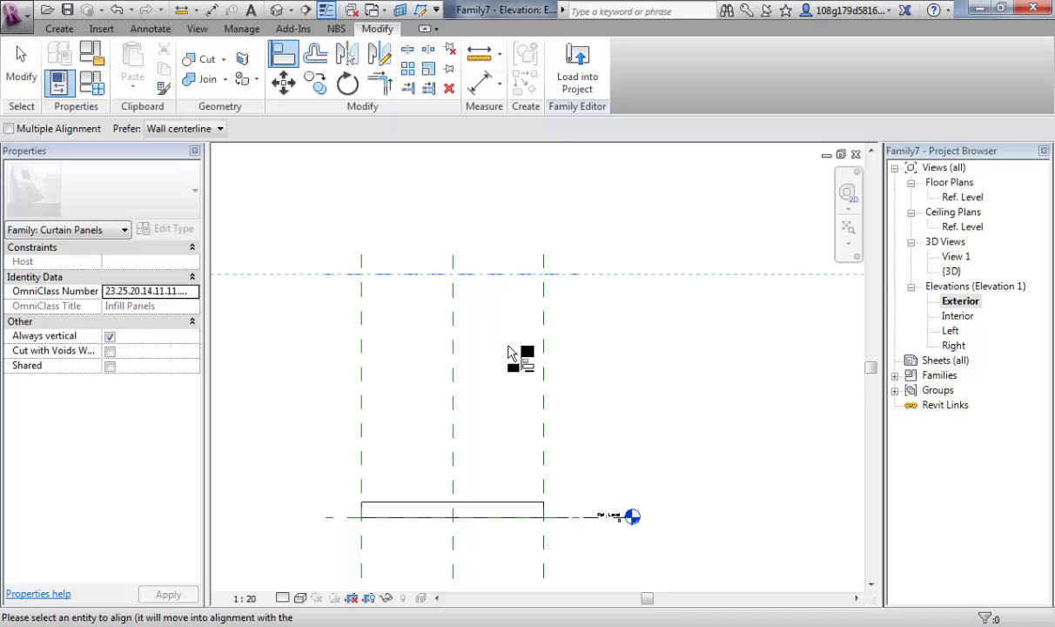
{"action": "left_click", "coordinate": [499, 503]}
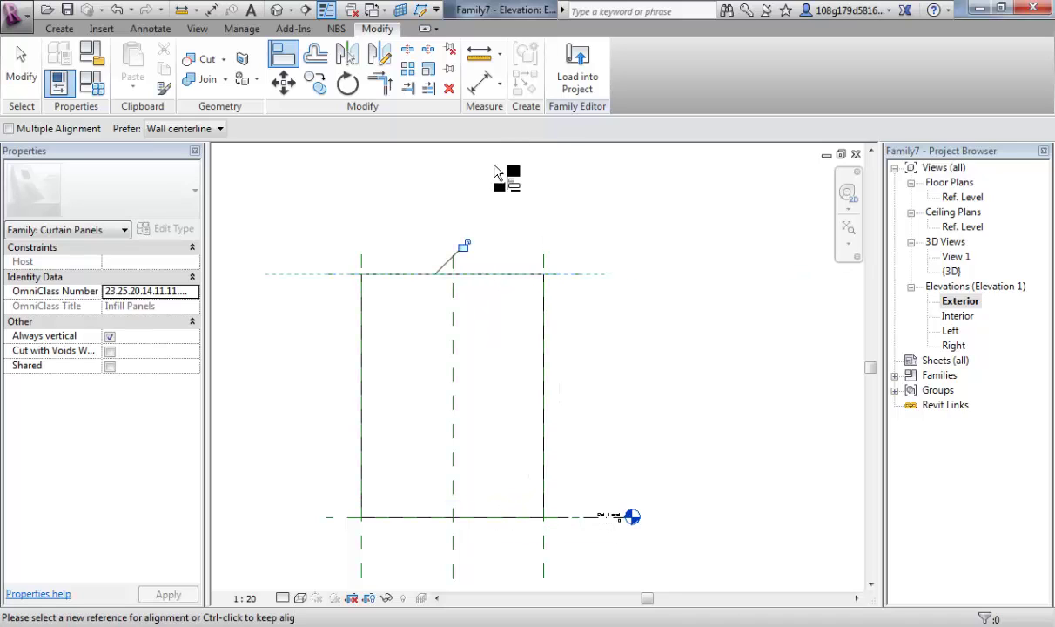
{"action": "left_click", "coordinate": [463, 246]}
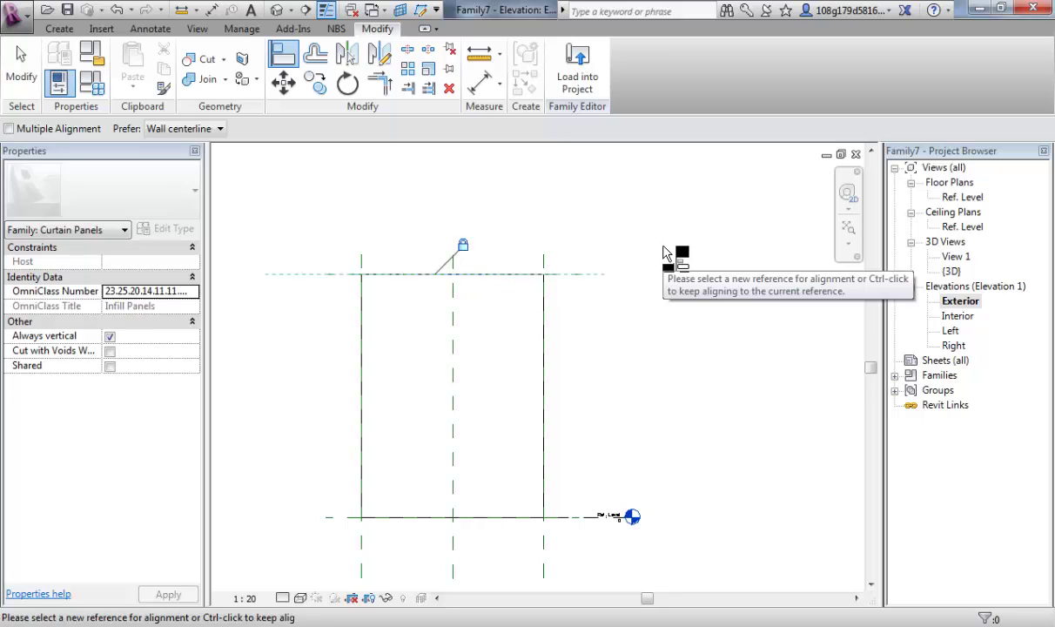
Move the right vertical reference plane slightly outward to flex the panel's width.
{"action": "left_click", "coordinate": [545, 263]}
{"action": "key", "text": "Escape"}
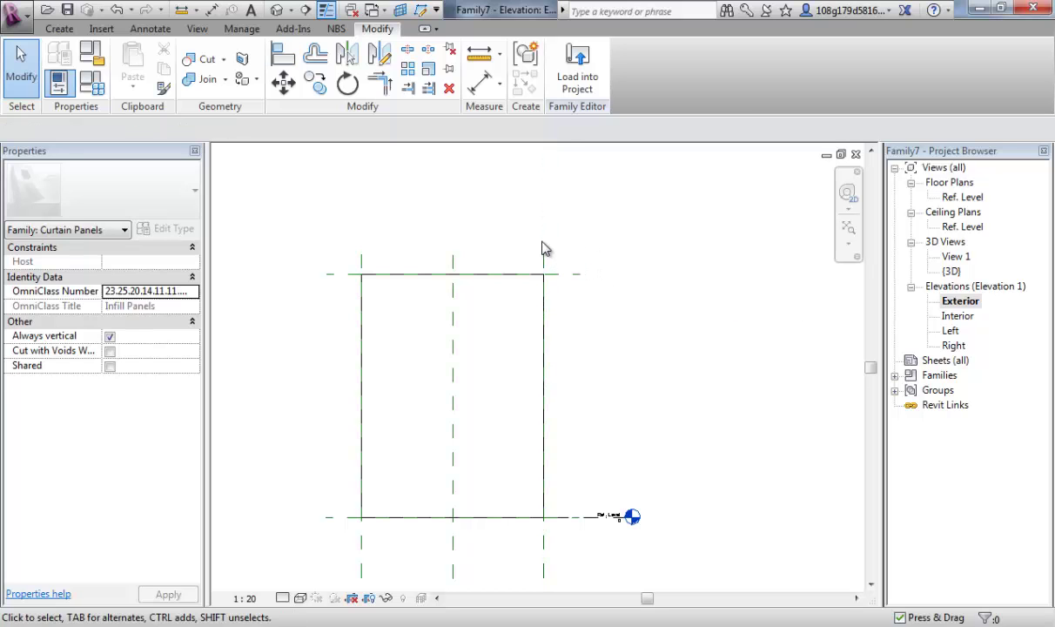
{"action": "mouse_move", "coordinate": [545, 261]}
{"action": "left_mouse_down"}
{"action": "mouse_move", "coordinate": [526, 254]}
{"action": "mouse_move", "coordinate": [515, 264]}
{"action": "mouse_move", "coordinate": [550, 259]}
{"action": "left_mouse_up"}
{"action": "key", "text": "Escape"}
{"action": "key", "text": "Escape"}
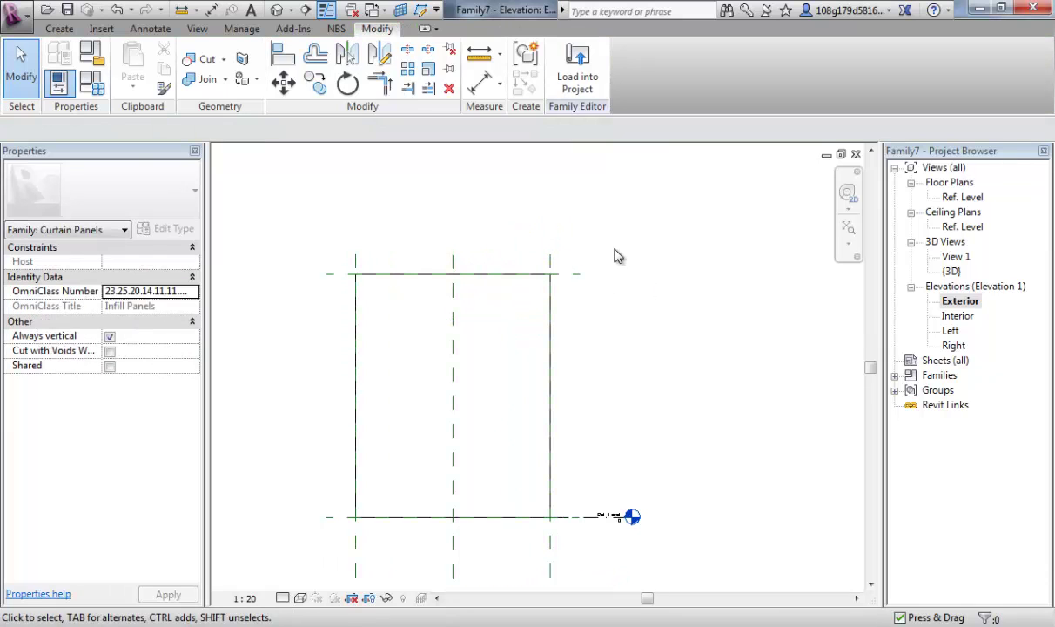
Show the wavy panel in the 3D view with a shaded visual style and examine its curved face.
{"action": "left_click", "coordinate": [276, 11]}
{"action": "middle_click_drag", "start_coordinate": [617, 414], "coordinate": [445, 379], "text": "shift"}
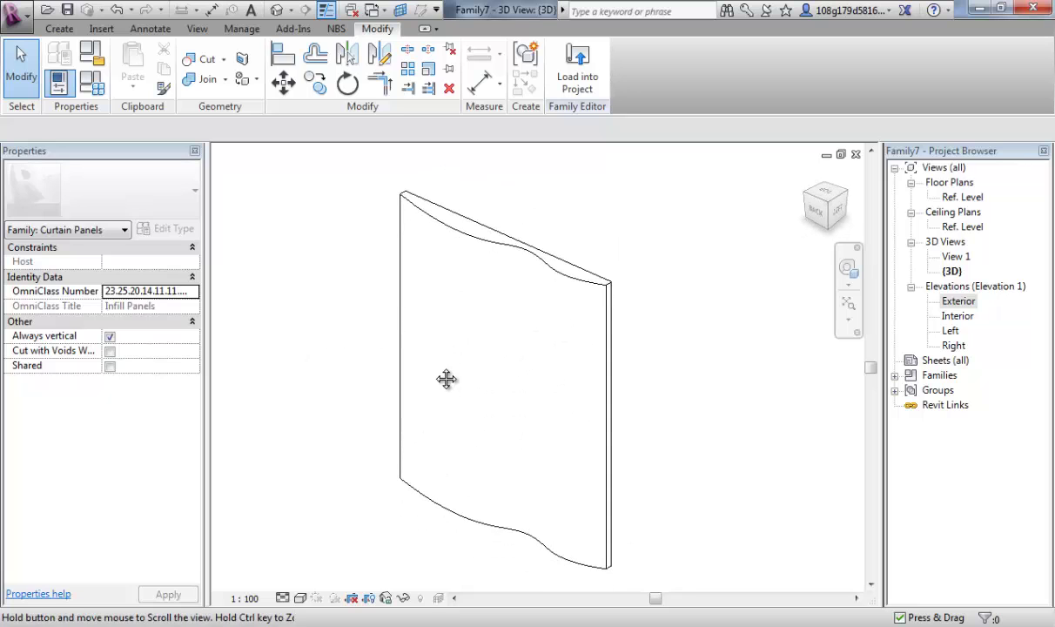
{"action": "left_click", "coordinate": [299, 598]}
{"action": "left_click", "coordinate": [317, 561]}
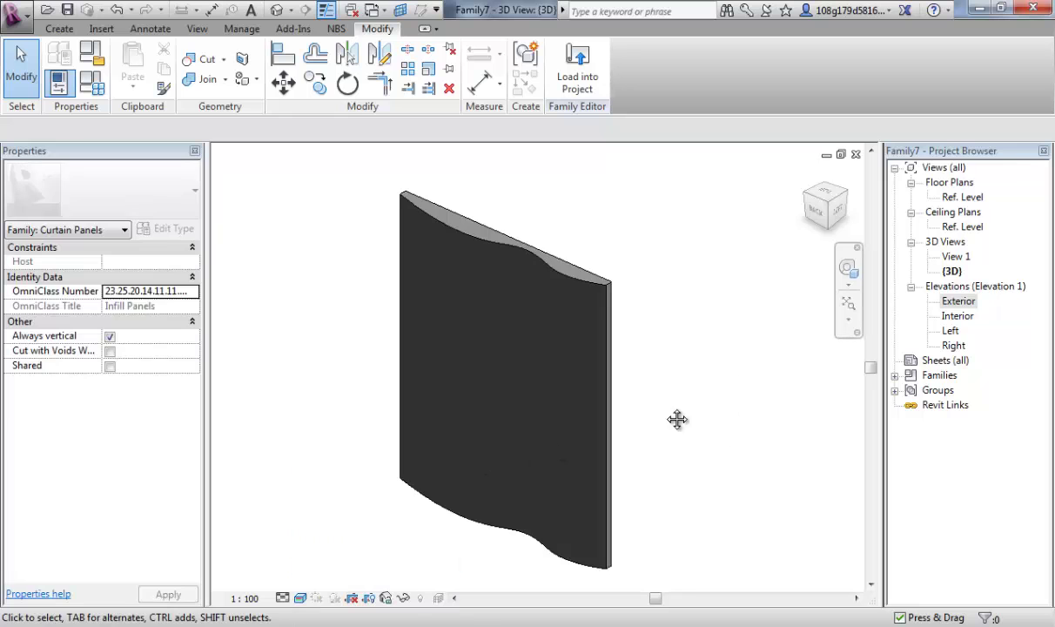
{"action": "middle_click_drag", "start_coordinate": [677, 413], "coordinate": [631, 324], "text": "shift"}
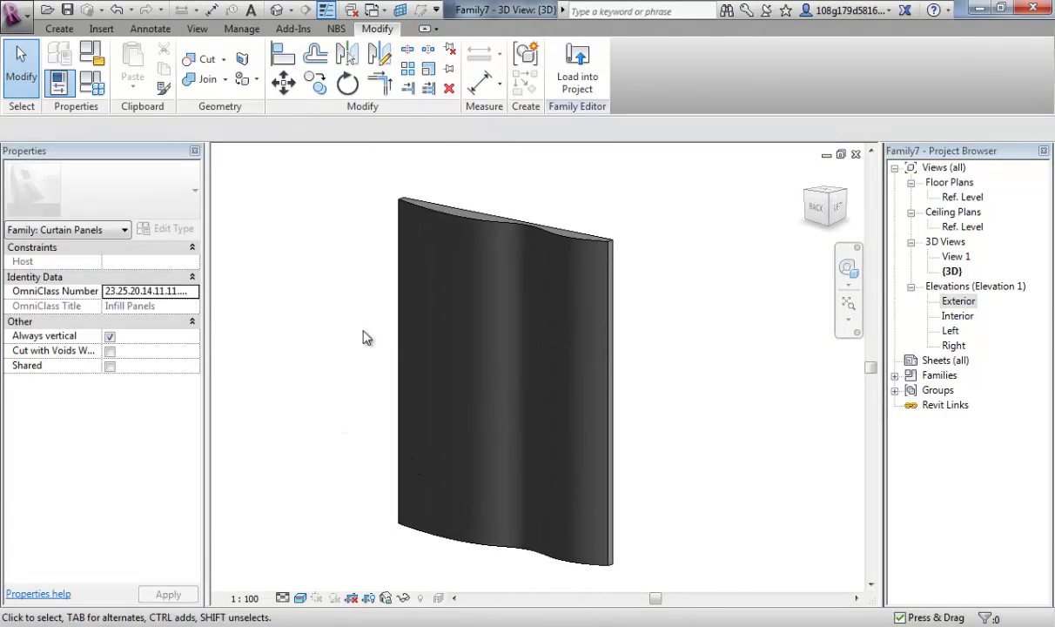
Assign the Glass material to the wavy panel extrusion.
{"action": "middle_click_drag", "start_coordinate": [389, 343], "coordinate": [401, 339]}
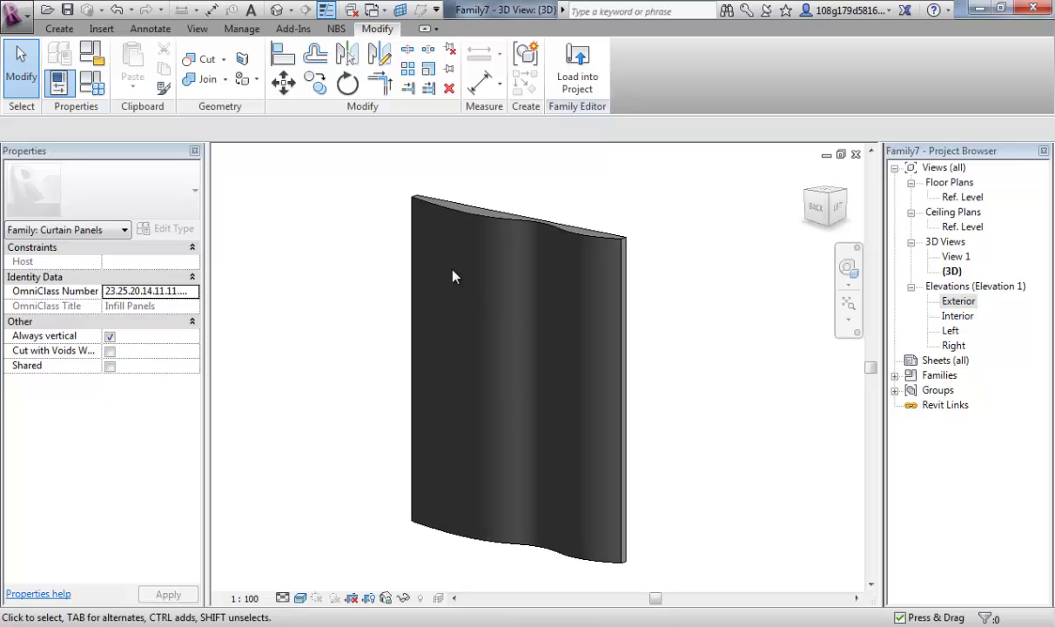
{"action": "left_click", "coordinate": [429, 211]}
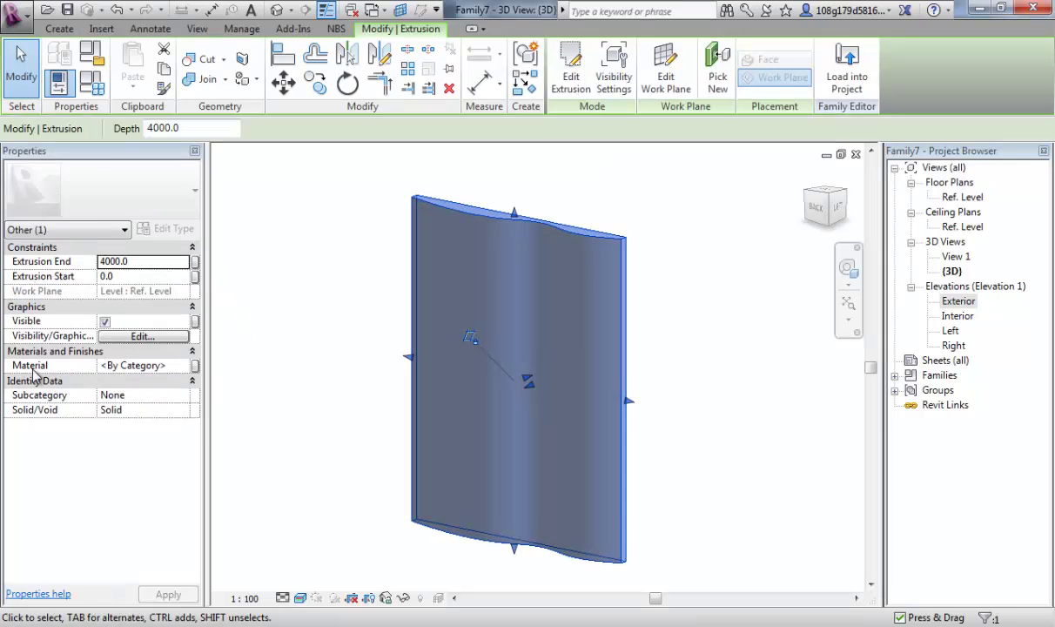
{"action": "left_click", "coordinate": [192, 366]}
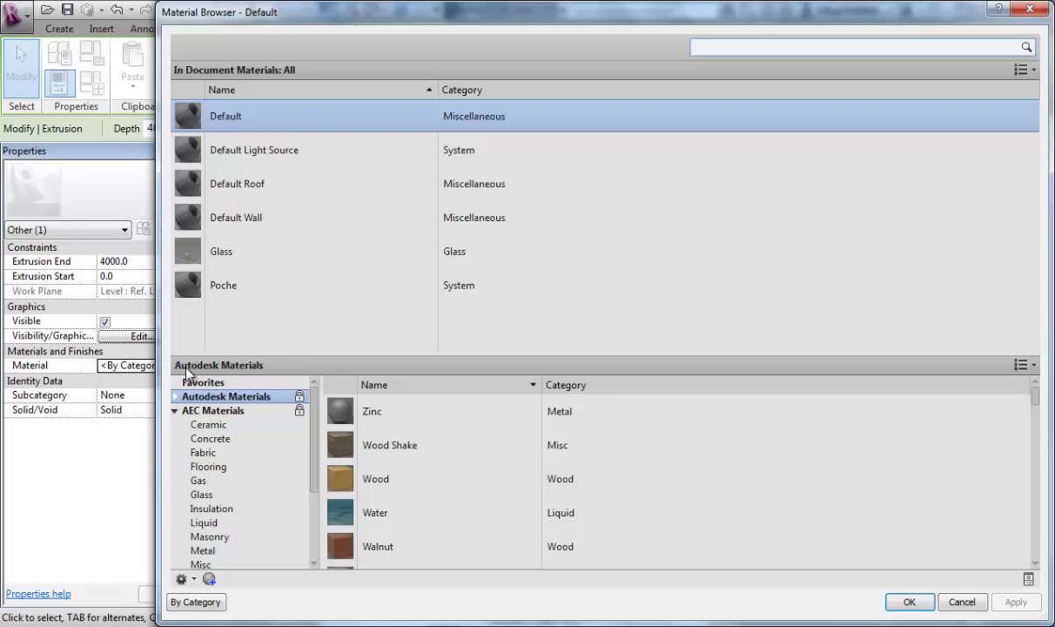
{"action": "left_click", "coordinate": [212, 251]}
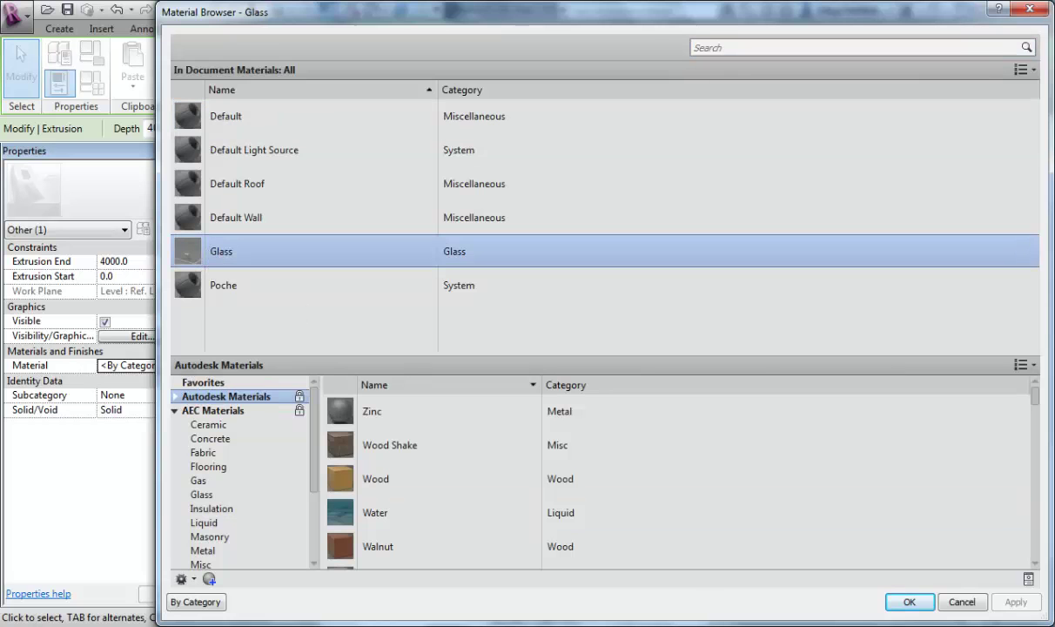
{"action": "left_click", "coordinate": [905, 603]}
{"action": "left_click", "coordinate": [309, 326]}
Save the curtain panel family to the Desktop as "test panel".
{"action": "left_click", "coordinate": [16, 12]}
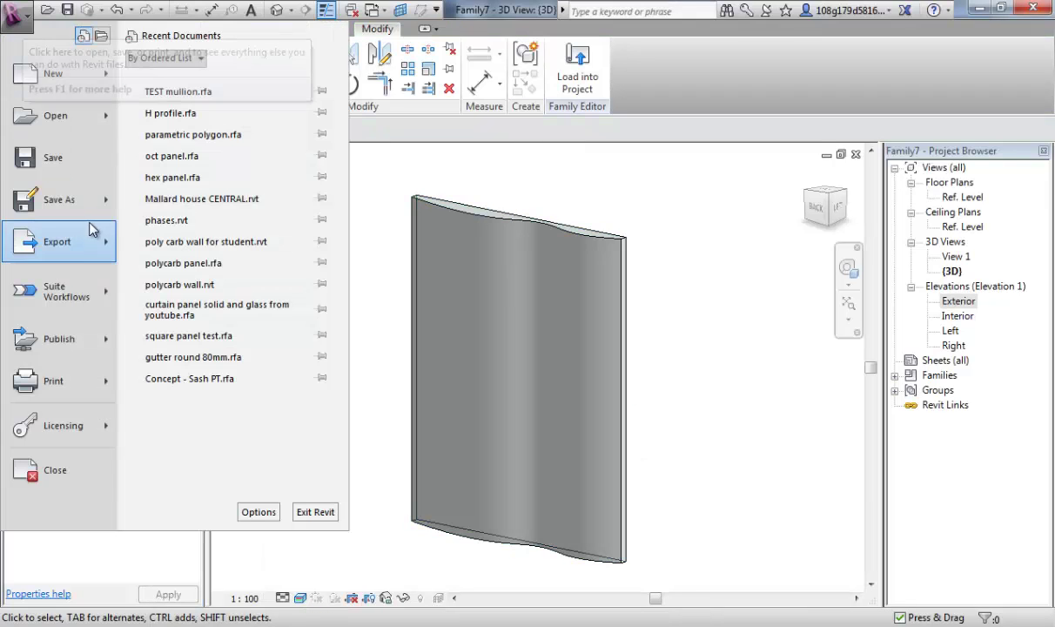
{"action": "mouse_move", "coordinate": [59, 199]}
{"action": "left_click", "coordinate": [207, 143]}
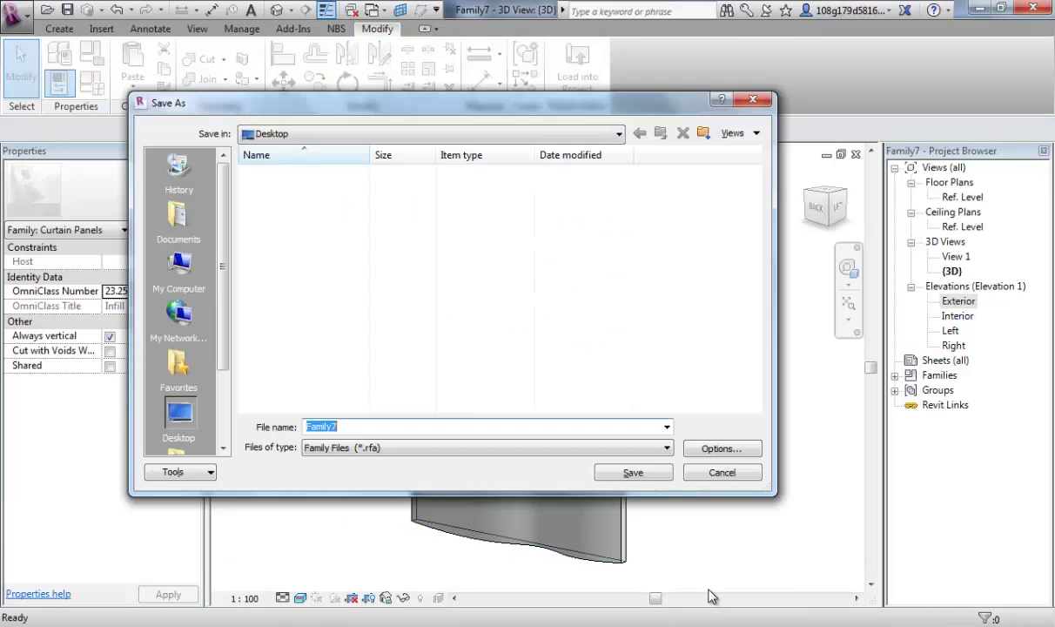
{"action": "type", "text": "test panel"}
{"action": "key", "text": "Return"}
Load the panel family into Project2 and show the project's curtain wall in the default 3D view.
{"action": "left_click", "coordinate": [576, 80]}
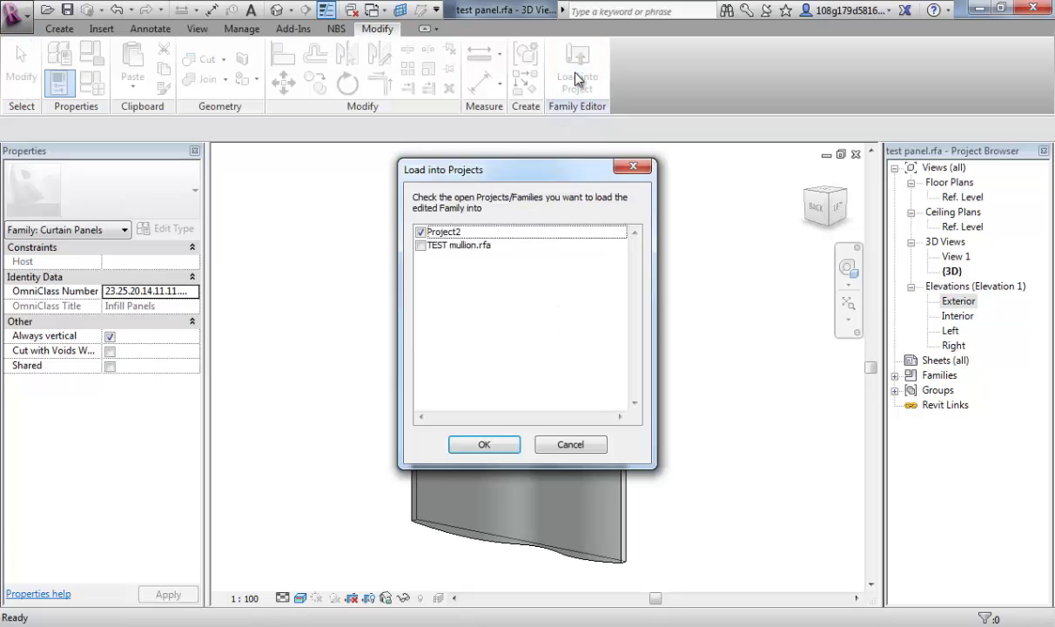
{"action": "left_click", "coordinate": [490, 445]}
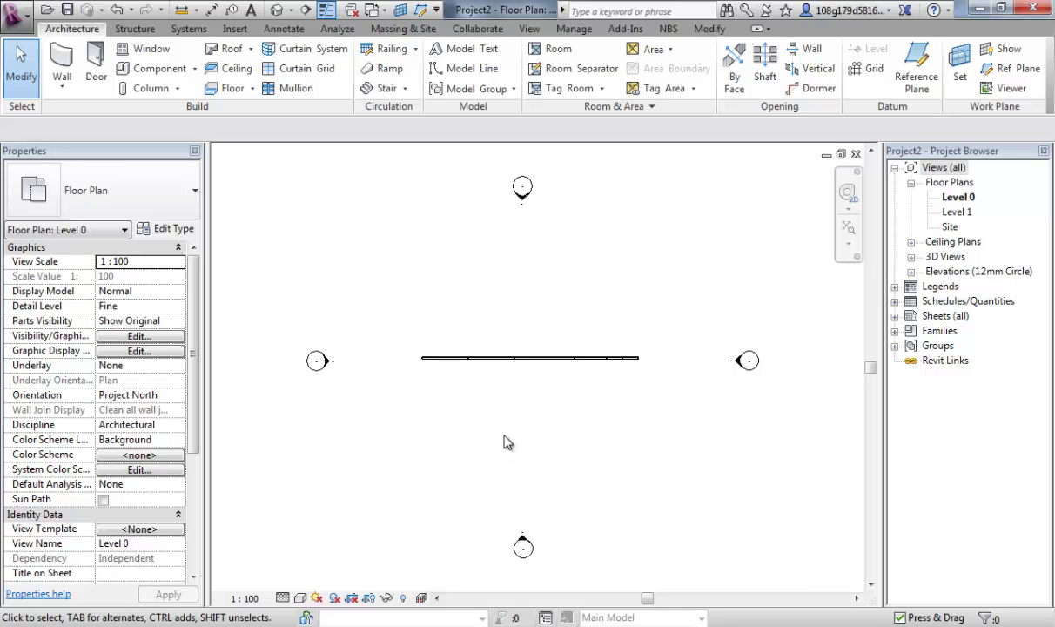
{"action": "left_click", "coordinate": [278, 11]}
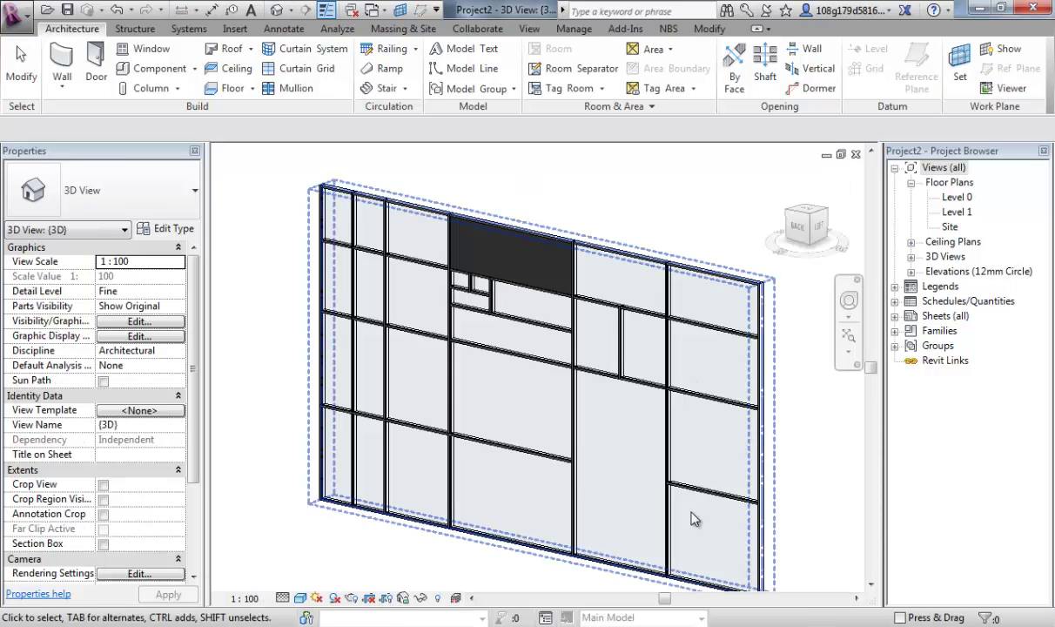
{"action": "middle_click_drag", "start_coordinate": [471, 546], "coordinate": [472, 517]}
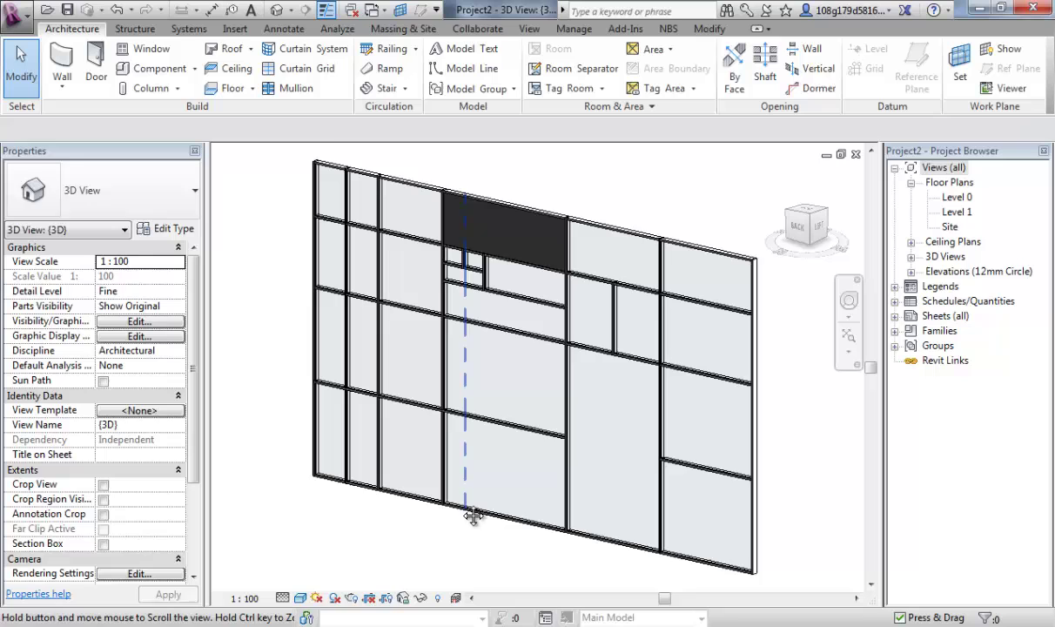
Select all instances of the Glazed system panel in the curtain wall and change their type to test panel.
{"action": "left_click", "coordinate": [353, 267]}
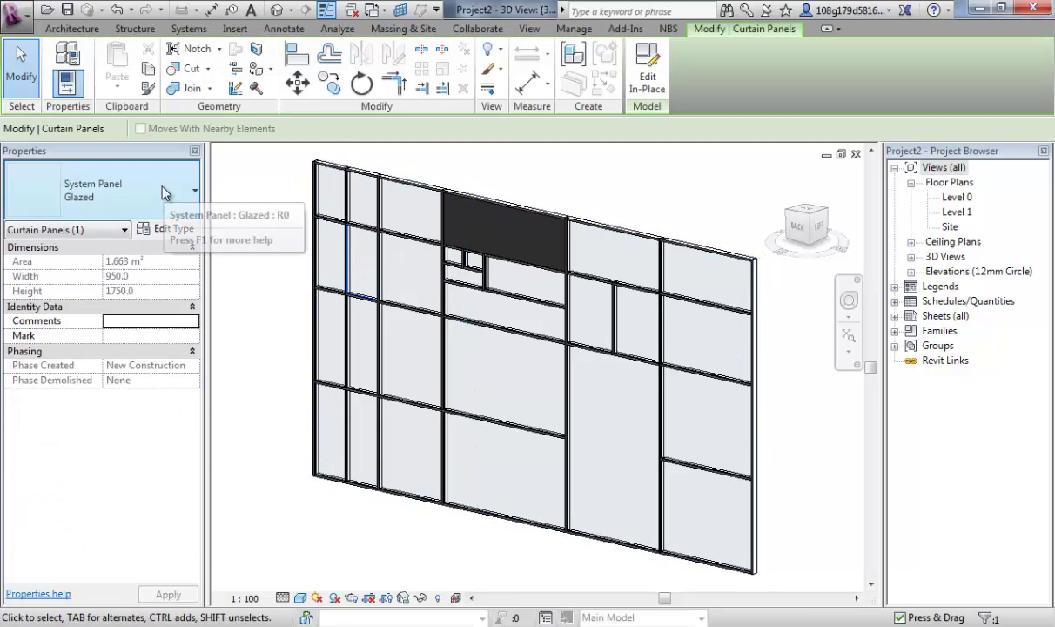
{"action": "right_click", "coordinate": [364, 275]}
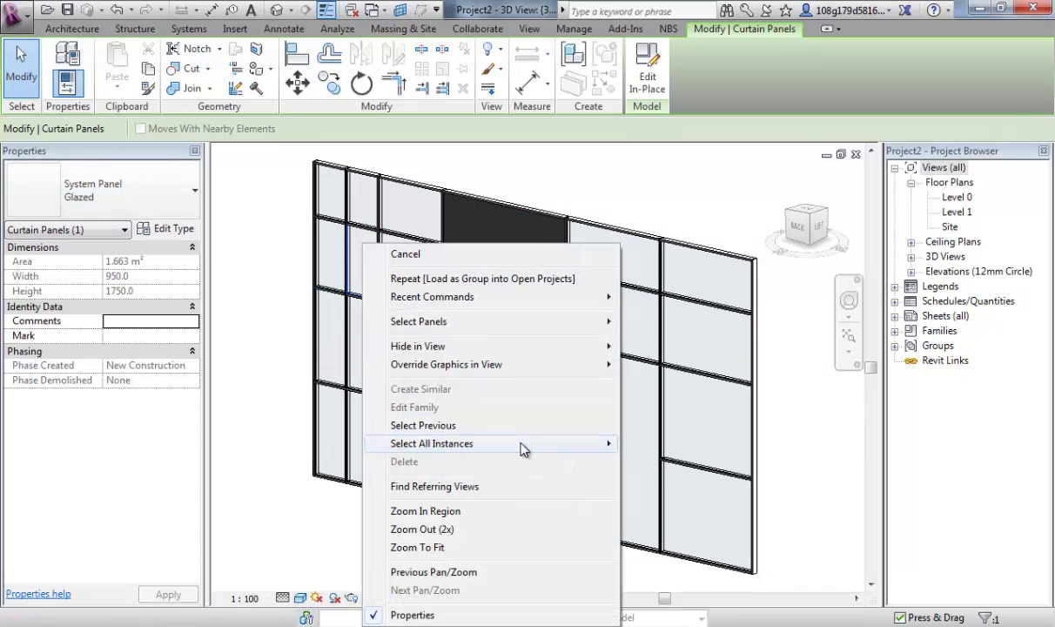
{"action": "mouse_move", "coordinate": [523, 445]}
{"action": "left_click", "coordinate": [736, 444]}
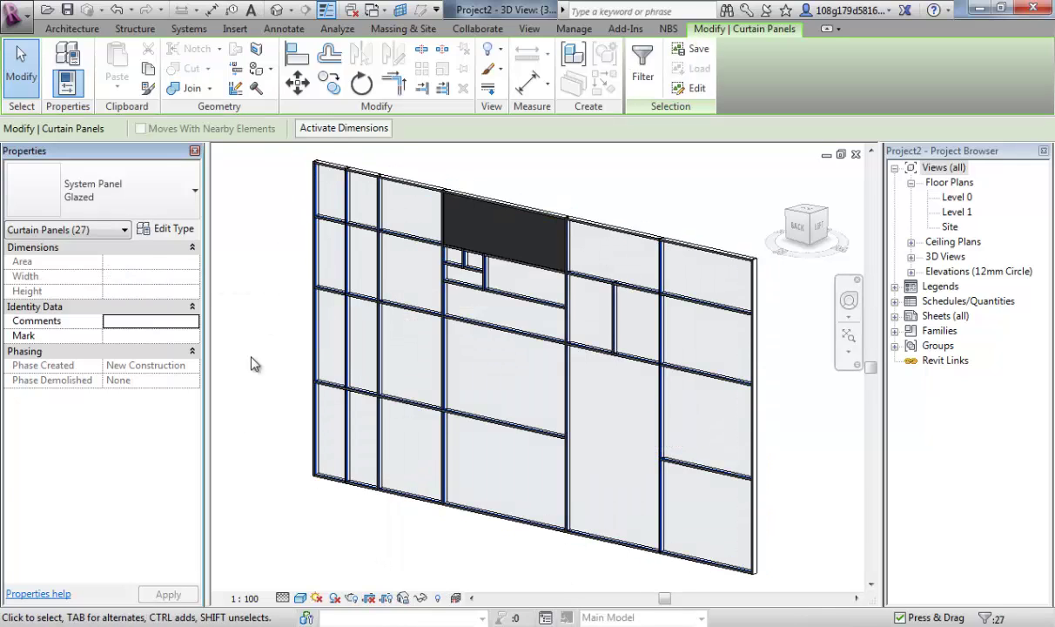
{"action": "left_click", "coordinate": [195, 198]}
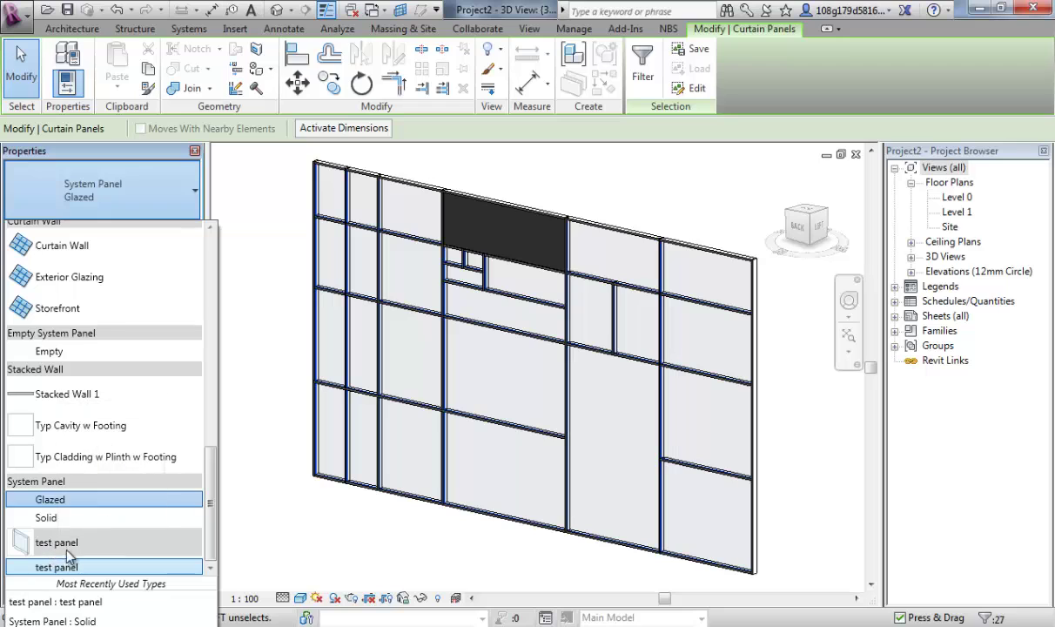
{"action": "mouse_move", "coordinate": [63, 571]}
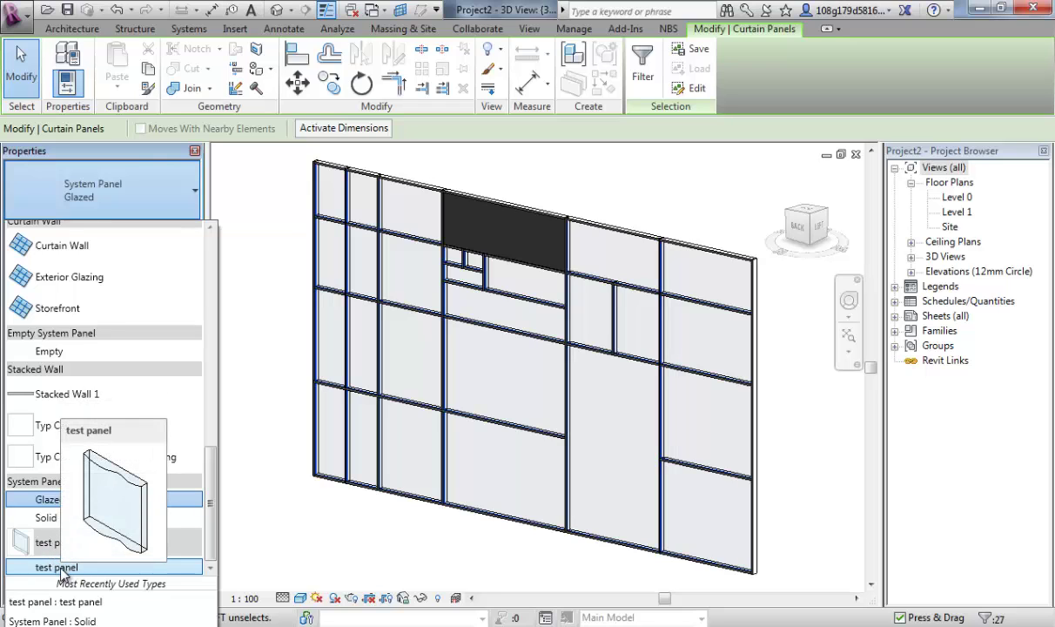
{"action": "left_click", "coordinate": [272, 352]}
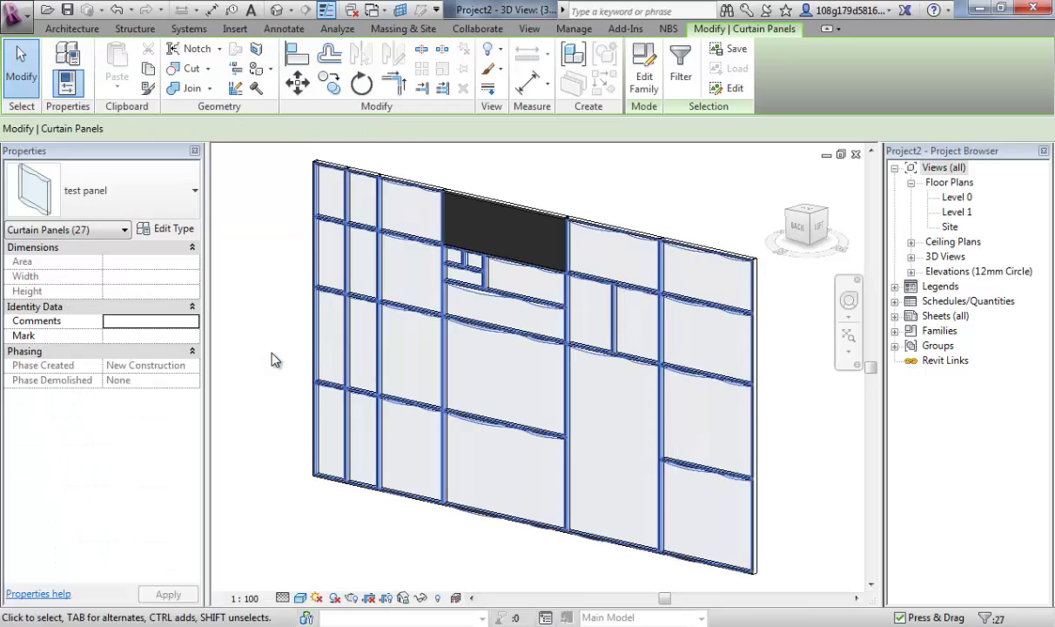
{"action": "left_click", "coordinate": [276, 359]}
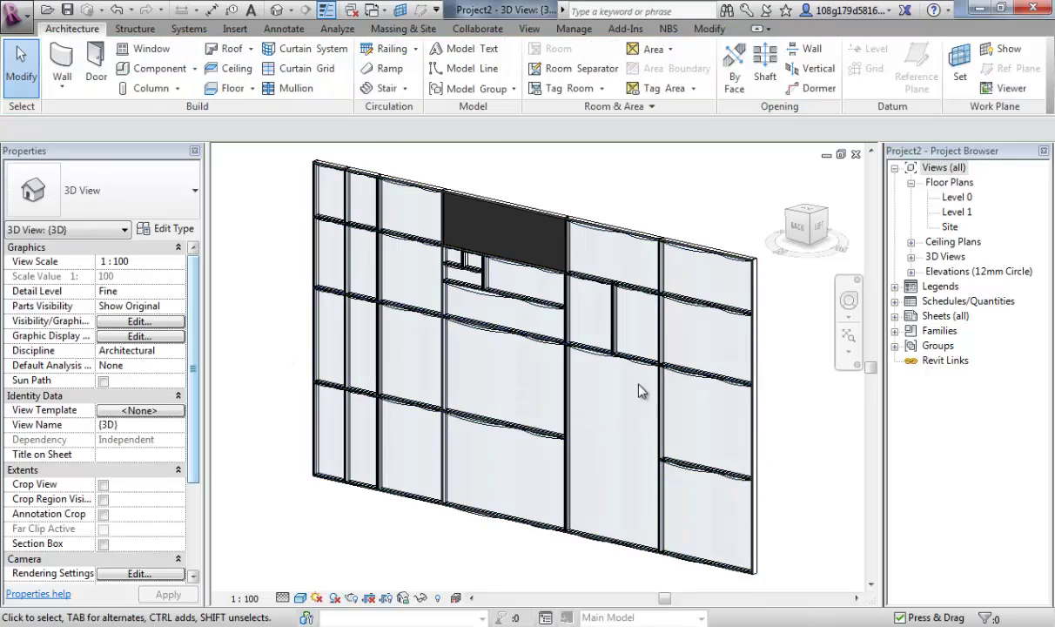
Examine the wavy panels in the curtain wall up close and from different angles.
{"action": "middle_click_drag", "start_coordinate": [640, 391], "coordinate": [523, 350], "text": "shift"}
{"action": "scroll", "coordinate": [537, 349], "scroll_direction": "up", "scroll_amount": 4}
{"action": "scroll", "coordinate": [524, 350], "scroll_direction": "down", "scroll_amount": 3}
{"action": "middle_click_drag", "start_coordinate": [462, 333], "coordinate": [731, 407], "text": "shift"}
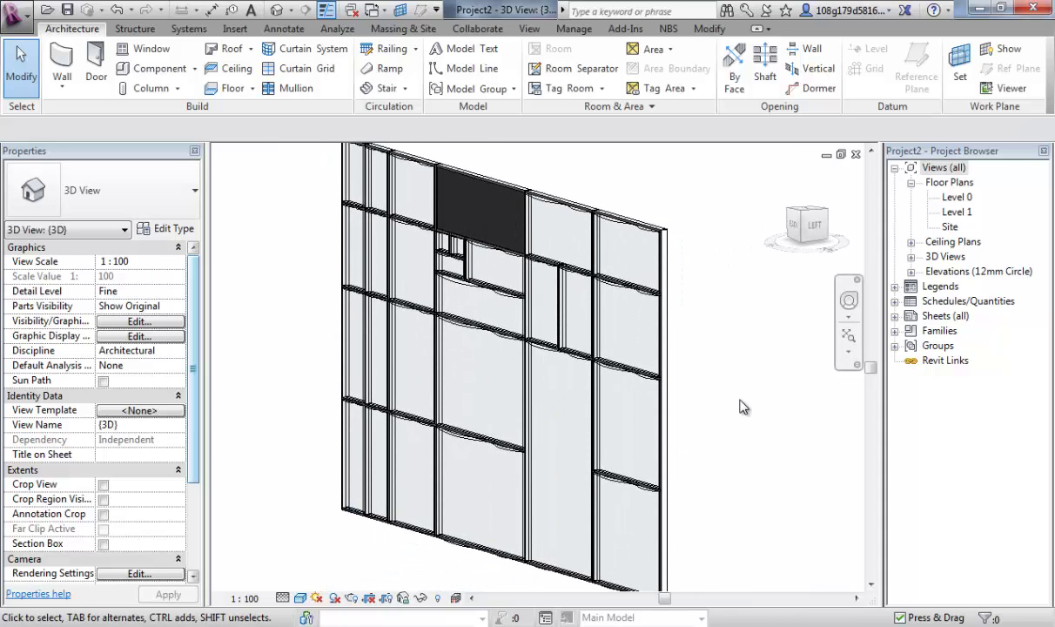